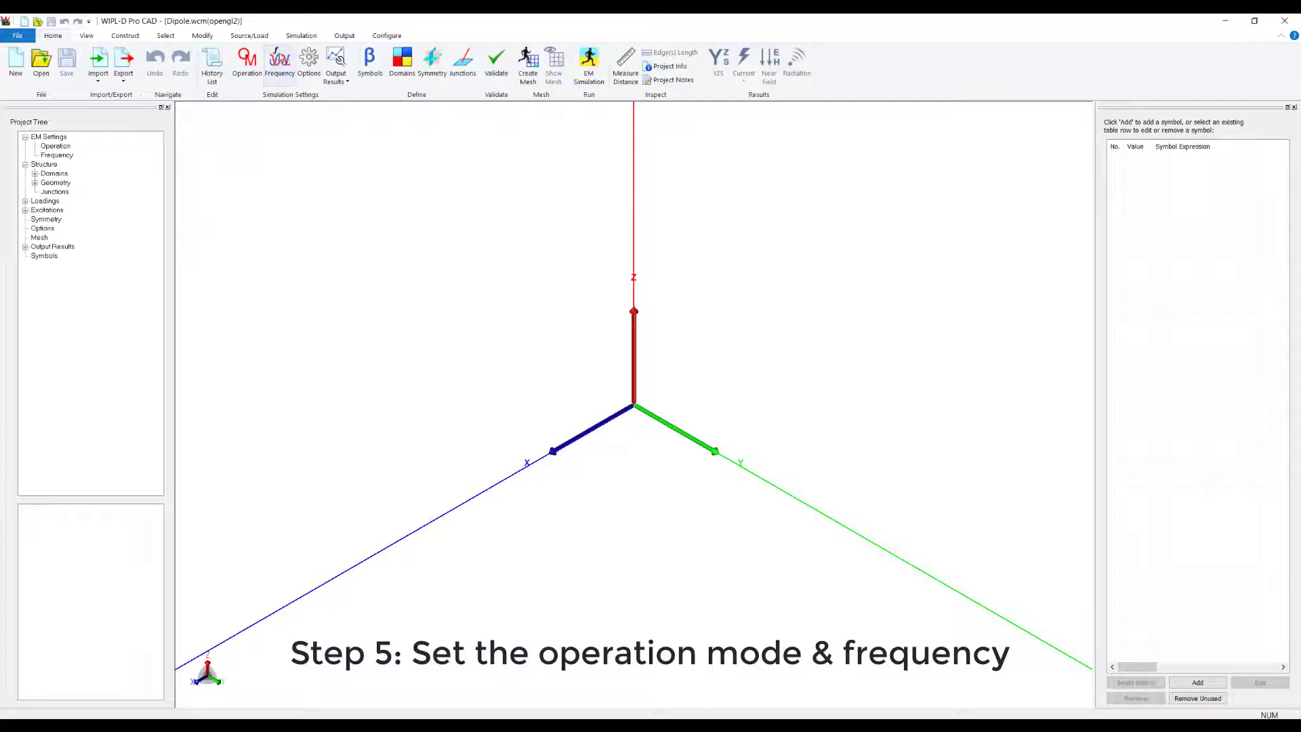
# Set the simulation frequency range from 0.5 to 1.5 GHz with 21 frequencies
pyautogui.click(280, 62)
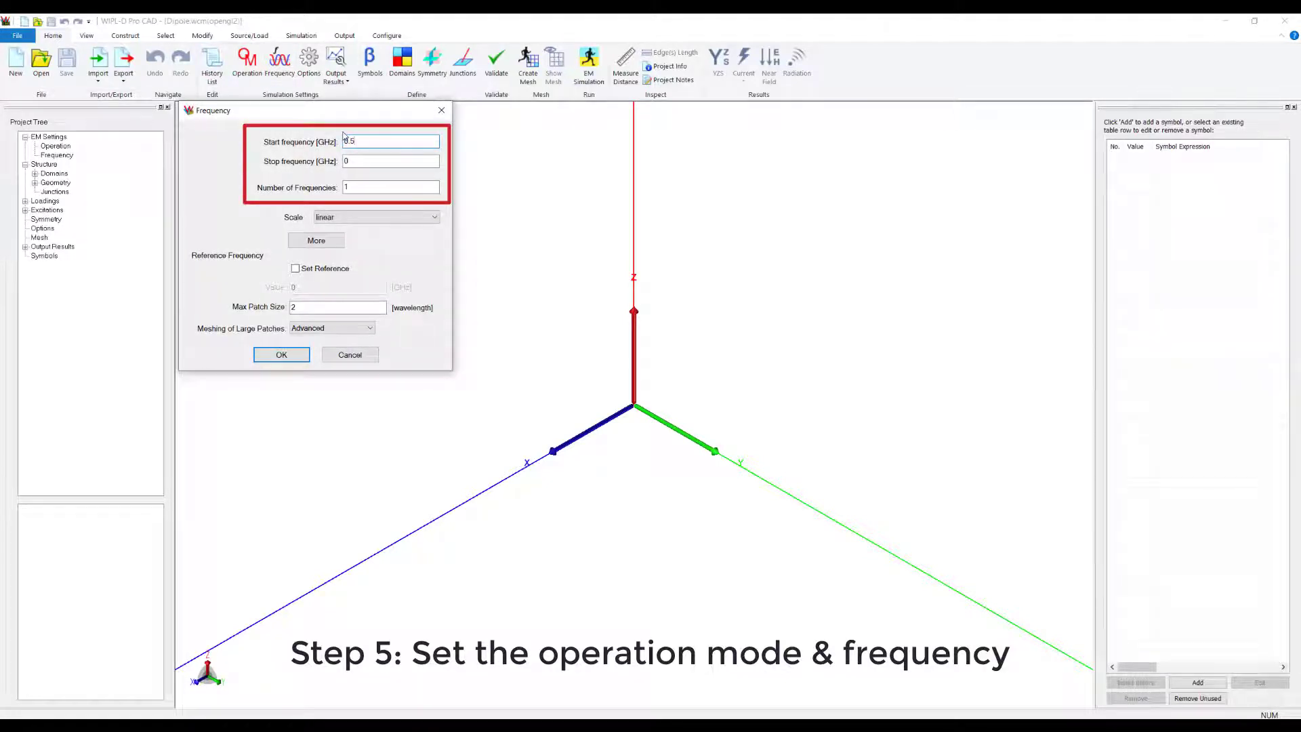
pyautogui.press('Tab')
pyautogui.write('1')
pyautogui.press('Tab')
pyautogui.write('21')
pyautogui.press('Return')
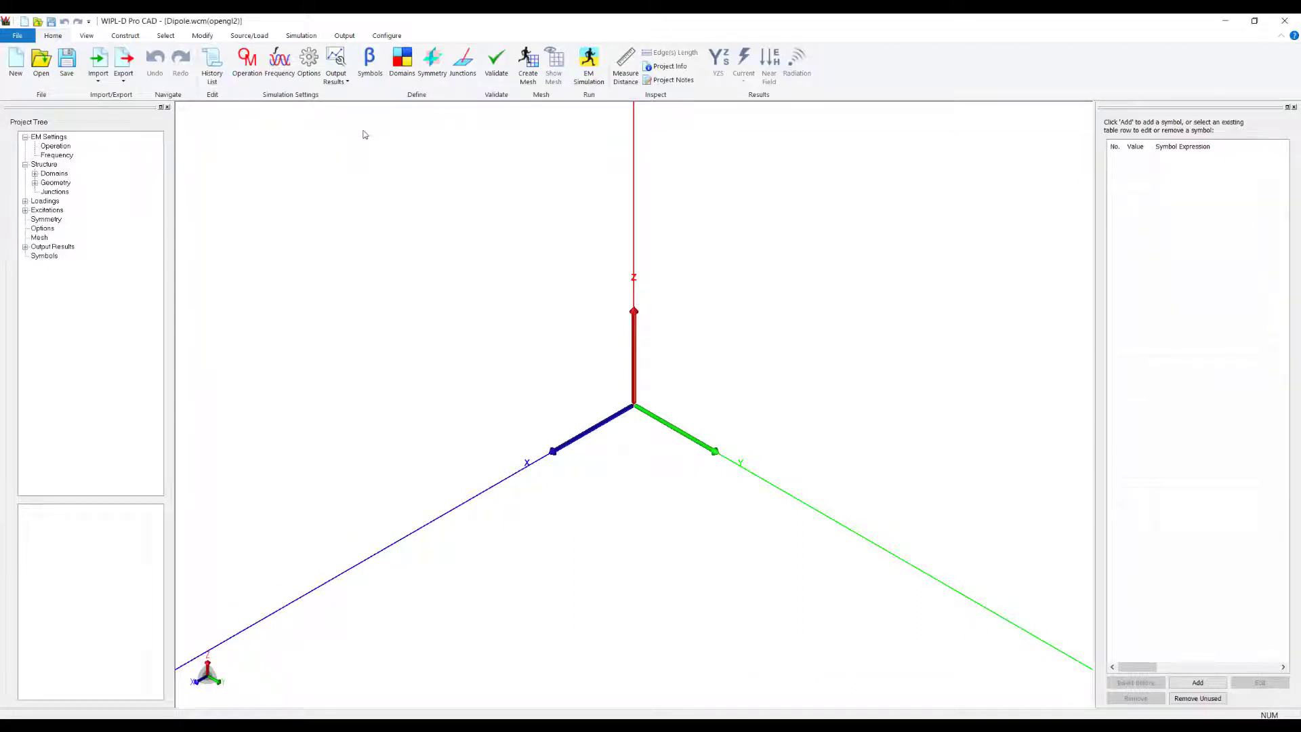
# Define two symbols for the dipole, Ldip=75 and Rdip=1
pyautogui.click(1216, 686)
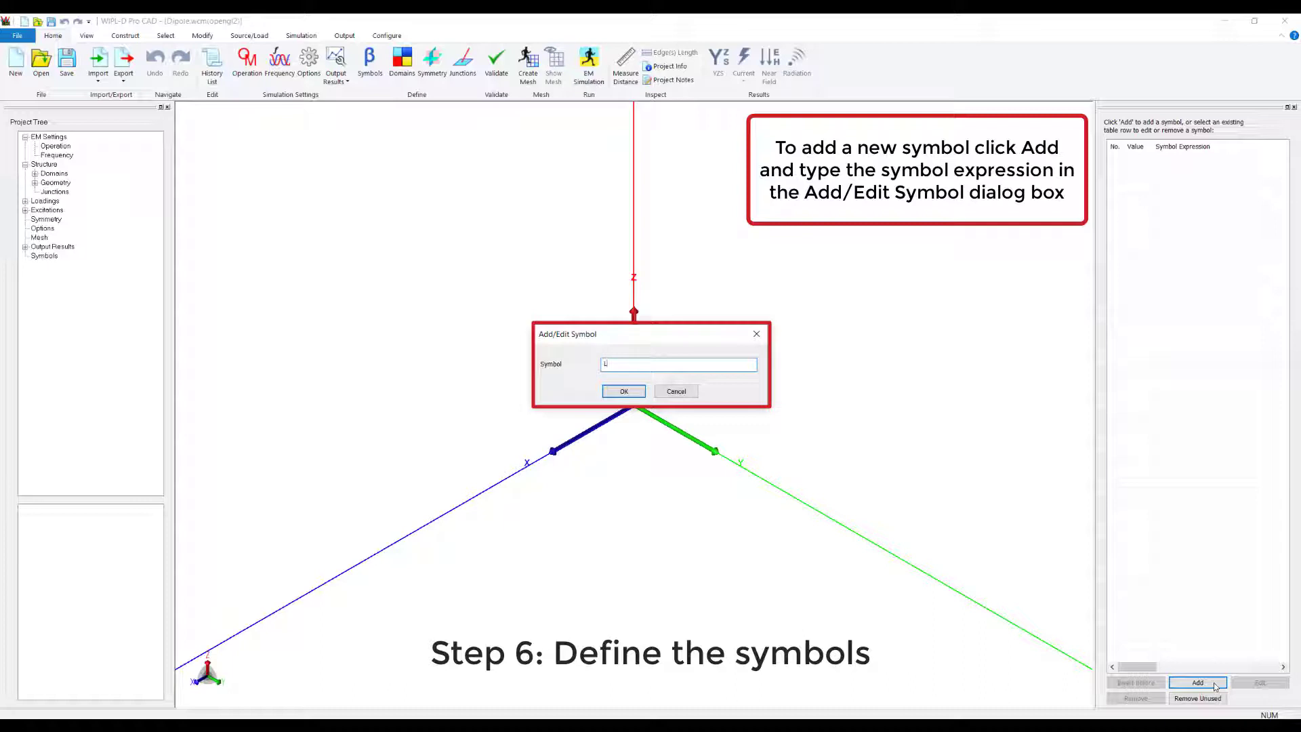
pyautogui.write('Ldip=75')
pyautogui.press('Return')
pyautogui.click(1216, 686)
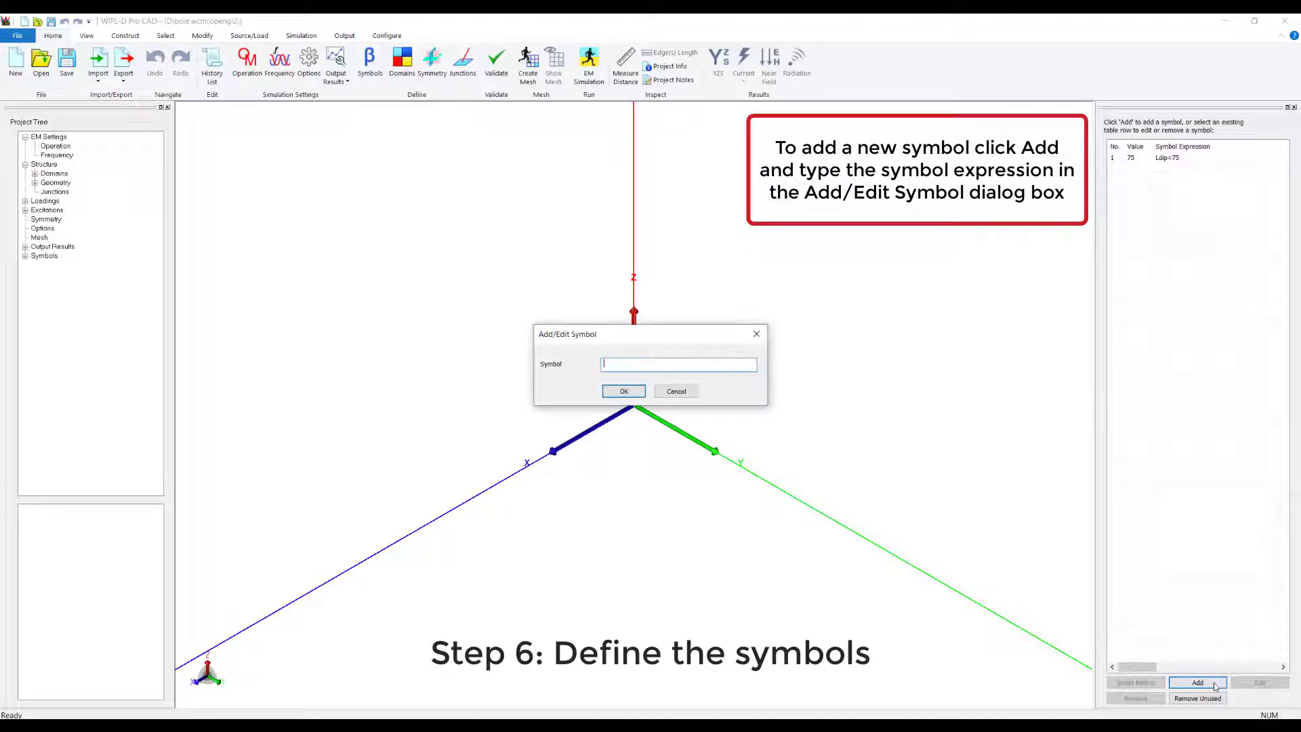
pyautogui.write('Rdip=1')
pyautogui.press('Return')
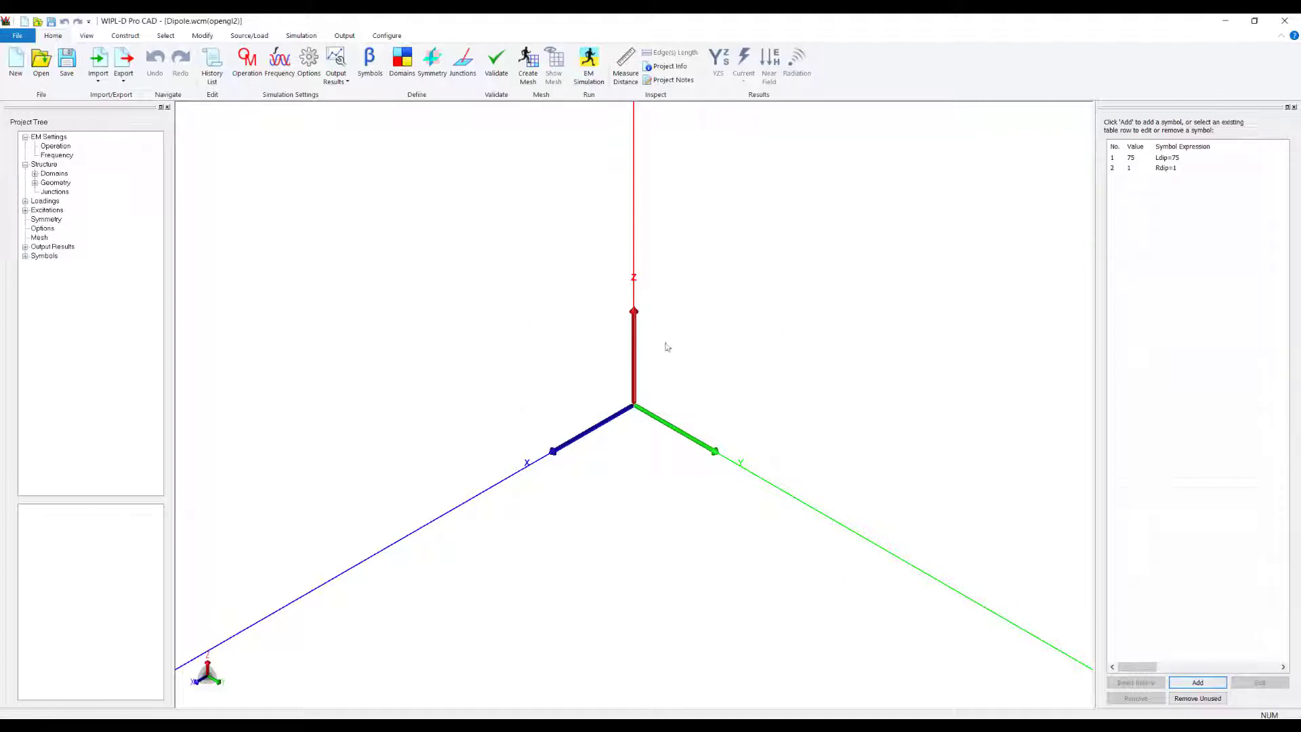
# Start a polyline wire with its radius set to the symbol Rdip
pyautogui.click(125, 38)
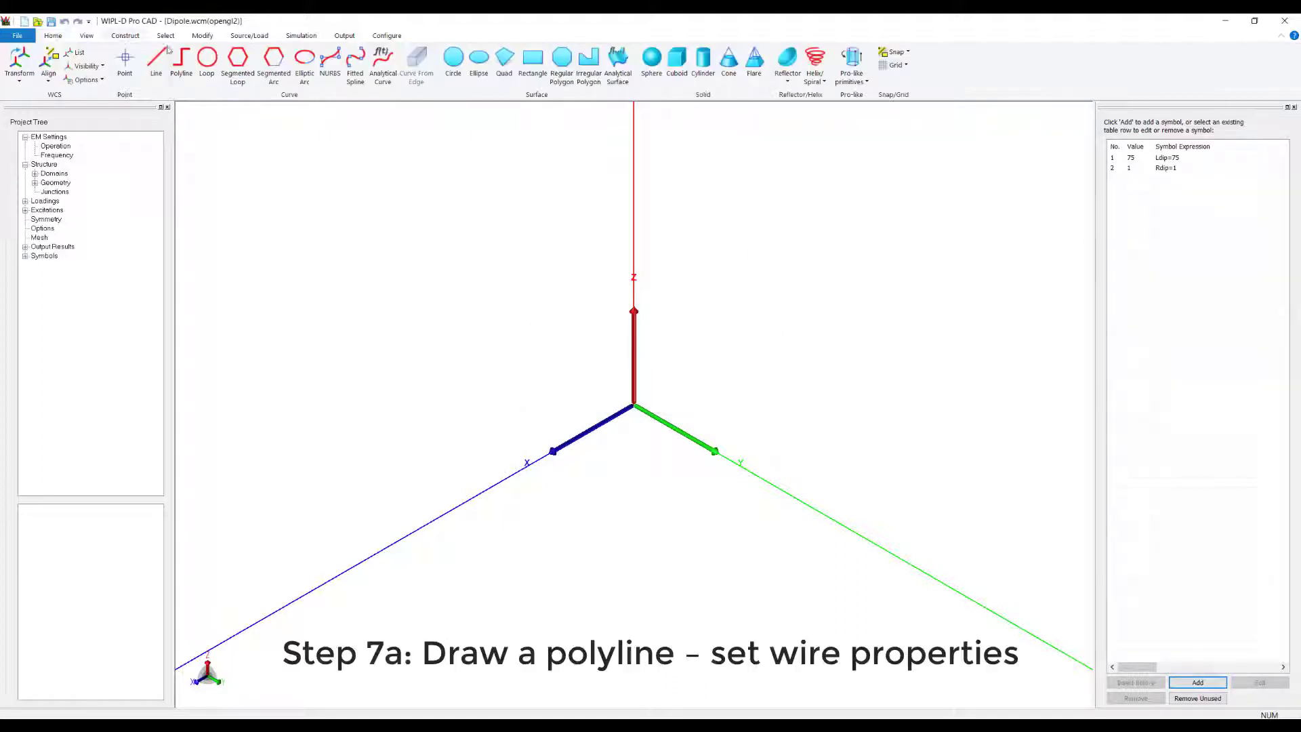
pyautogui.click(182, 62)
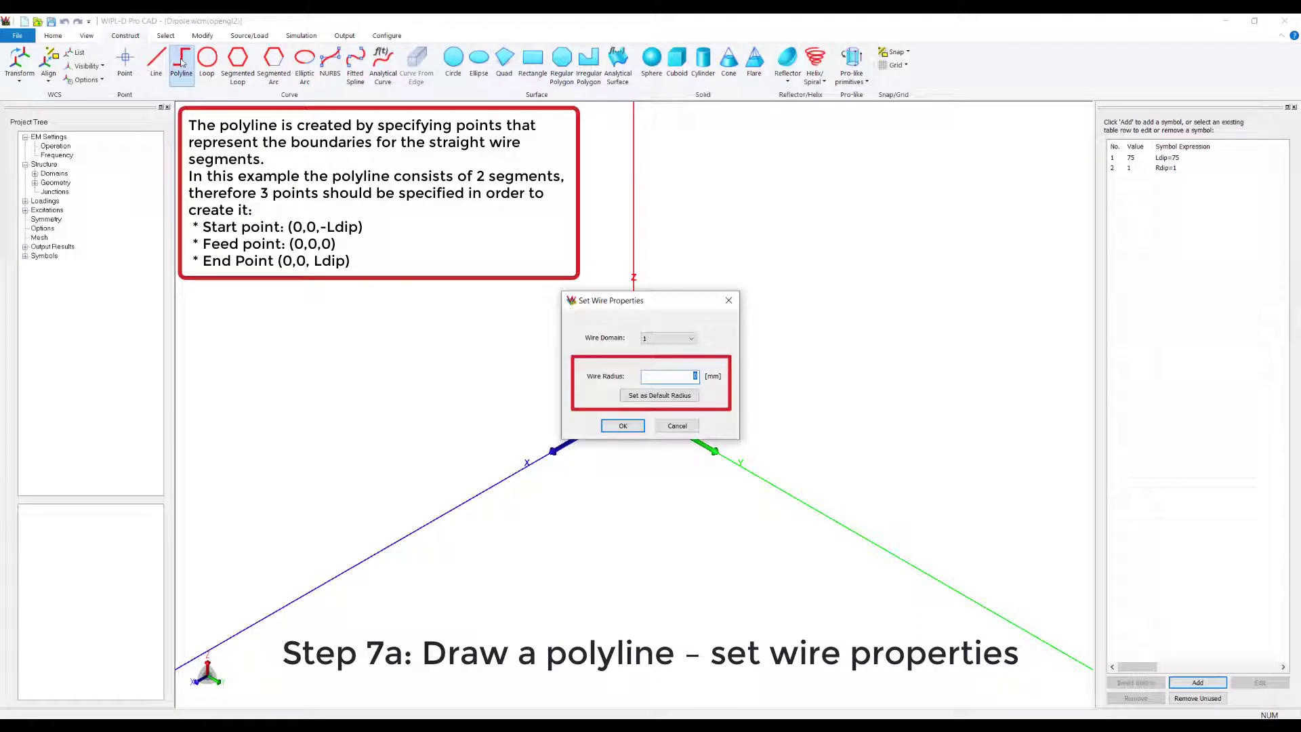
pyautogui.write('Rdip')
pyautogui.press('Return')
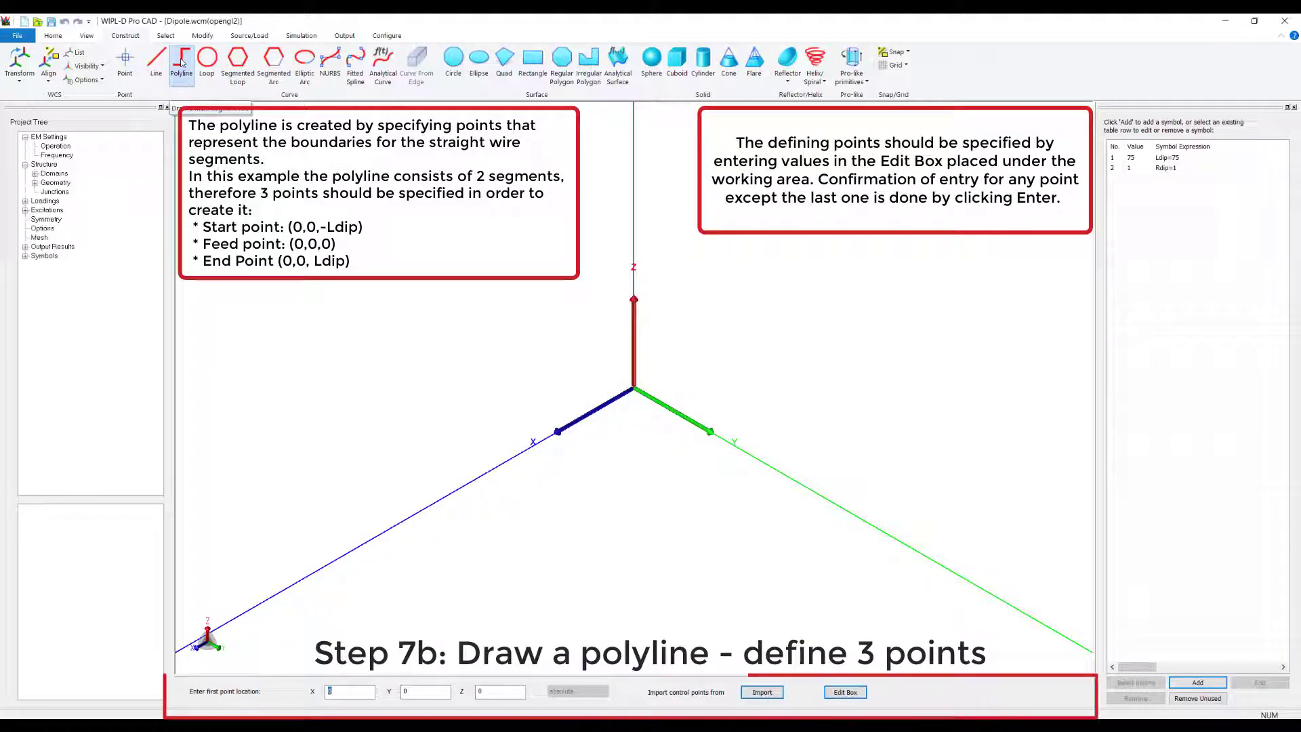
# Place the polyline's first two points at (0, 0, -Ldip) and (0, 0, 0)
pyautogui.press('Tab')
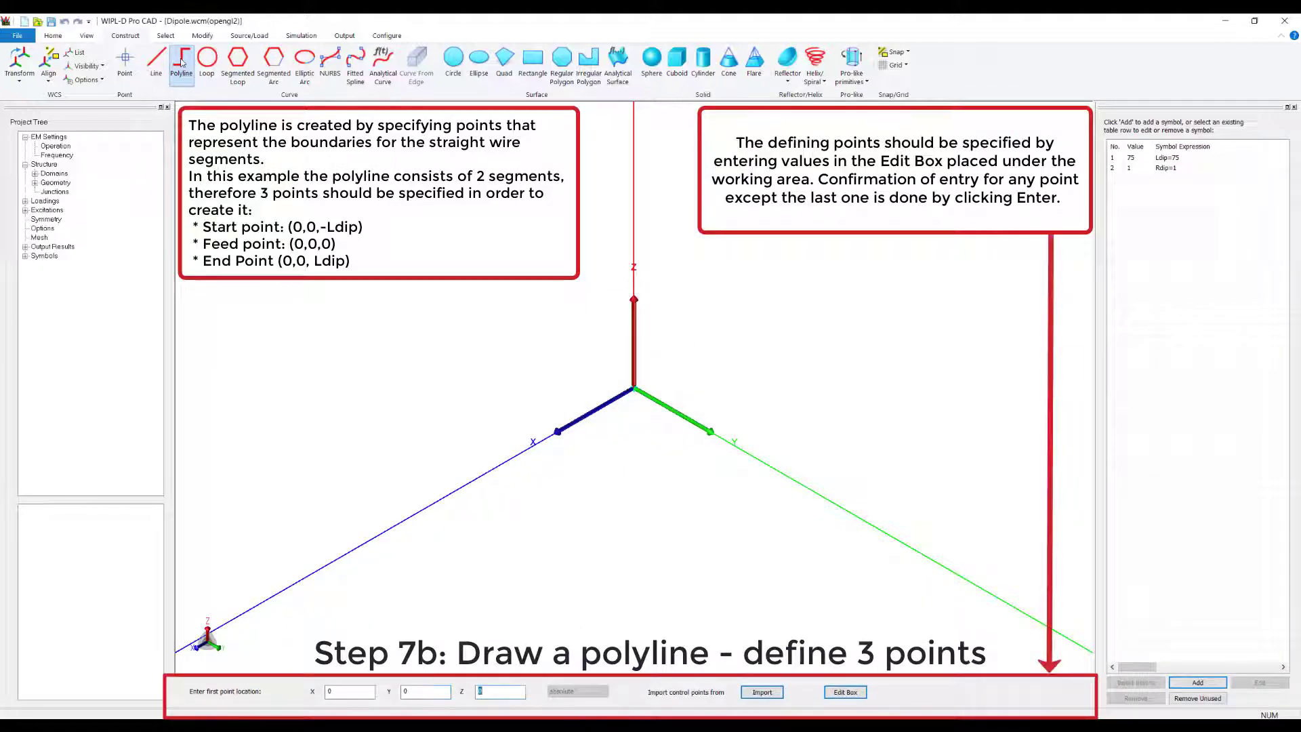
pyautogui.write('-Ldip')
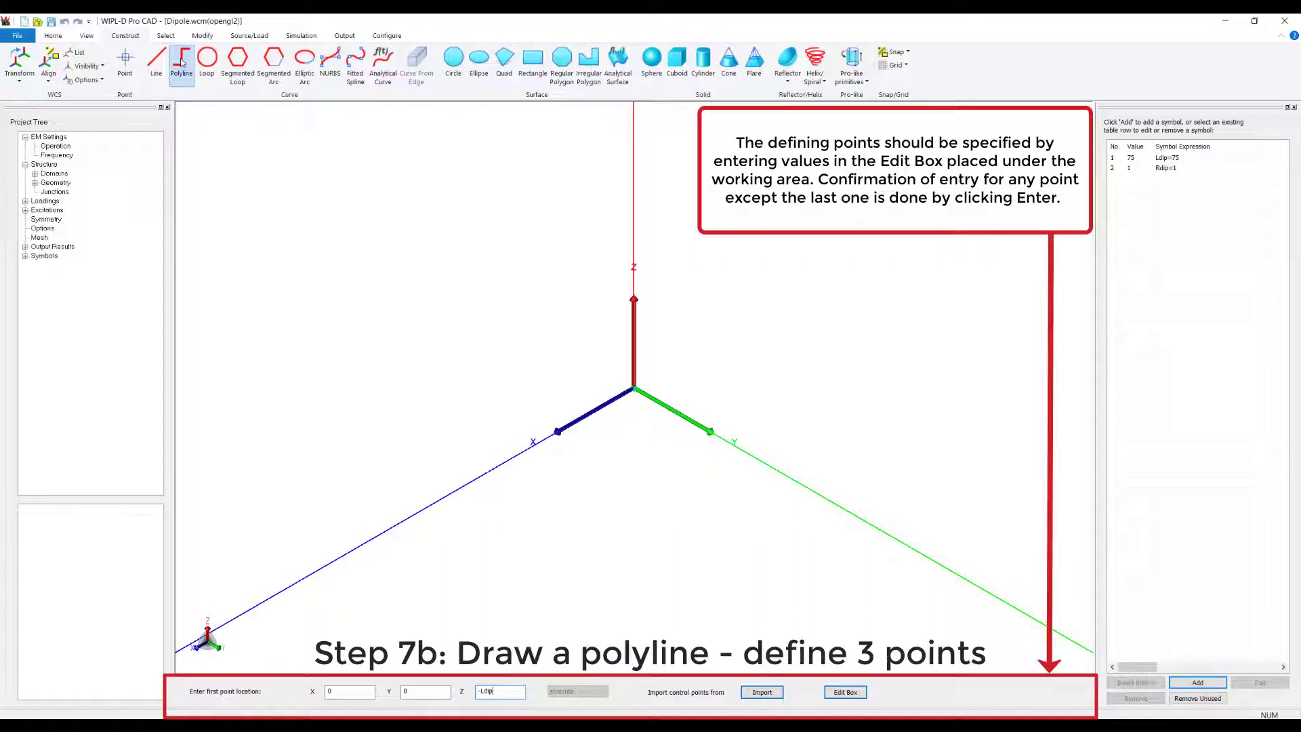
pyautogui.press('Return')
pyautogui.press('Tab')
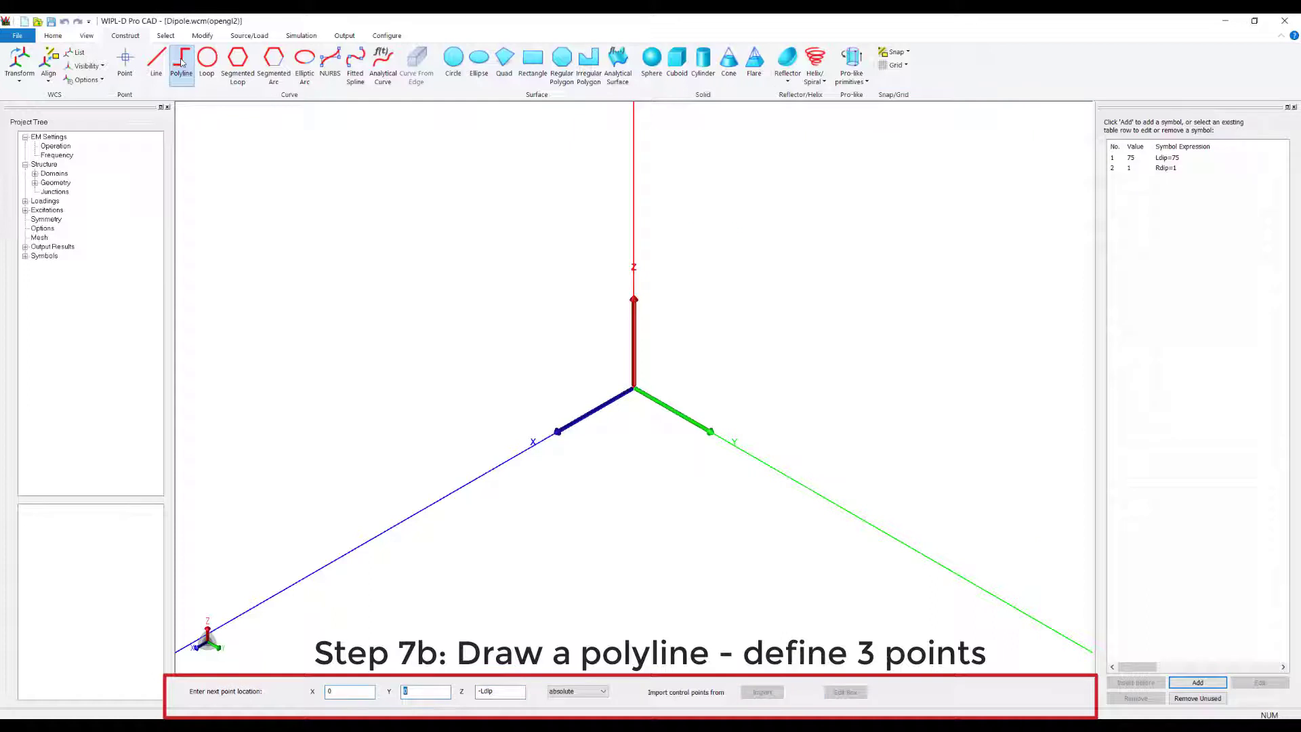
pyautogui.press('Tab')
pyautogui.write('0')
pyautogui.press('Return')
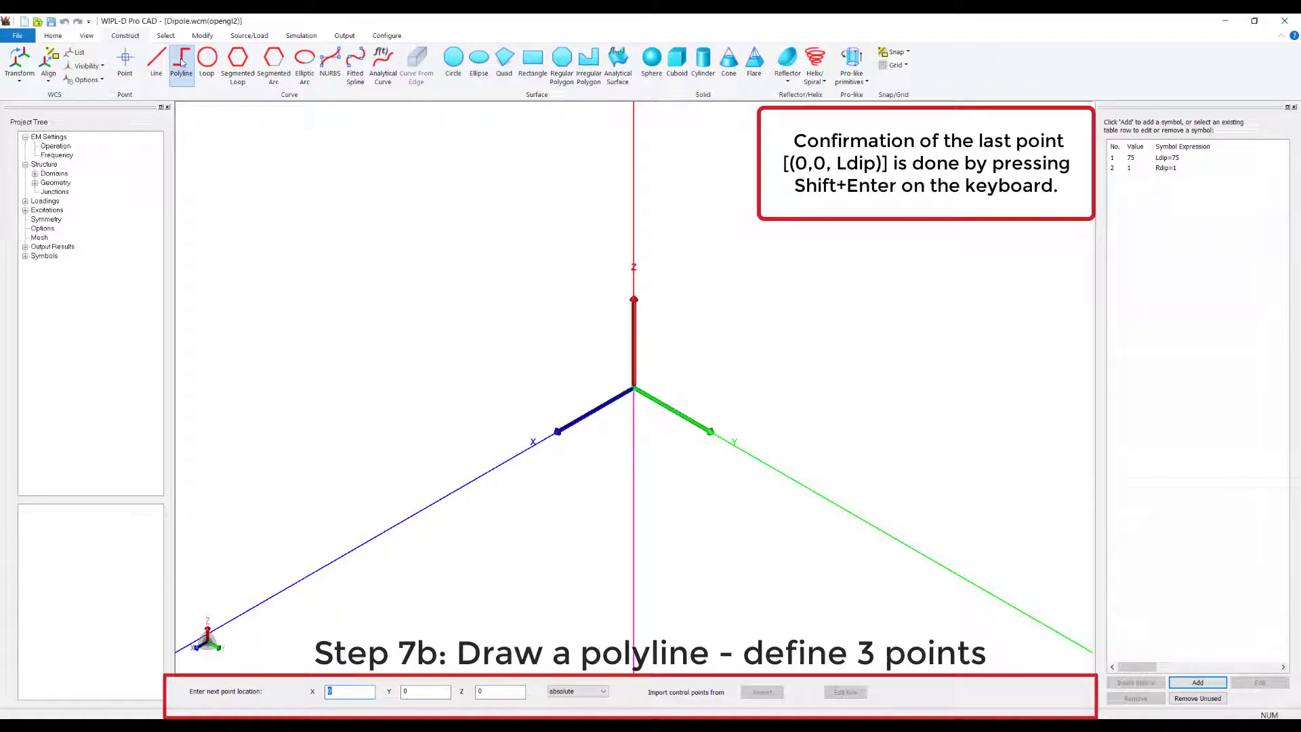
# Finish the polyline with its last point at (0, 0, Ldip) and show curves as wires
pyautogui.press('Tab')
pyautogui.press('Tab')
pyautogui.write('Ldip')
pyautogui.hotkey('shift', 'Return')
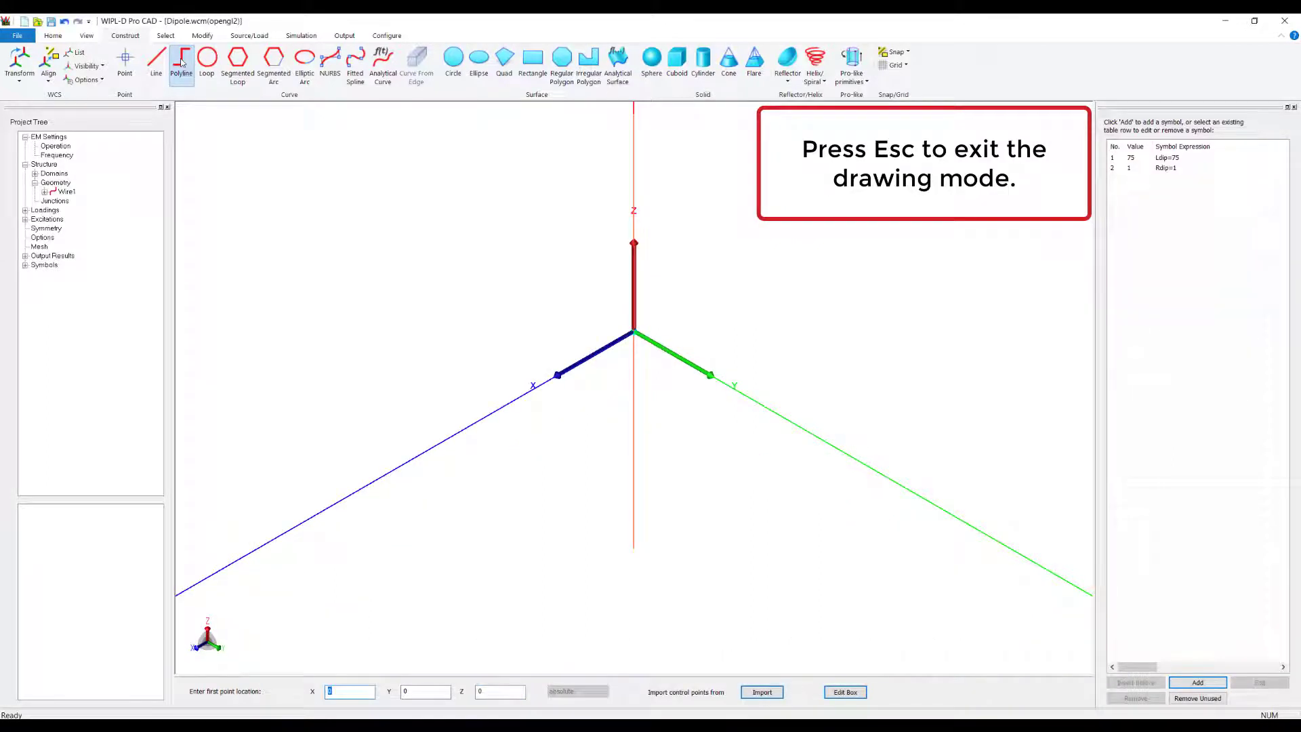
pyautogui.press('Escape')
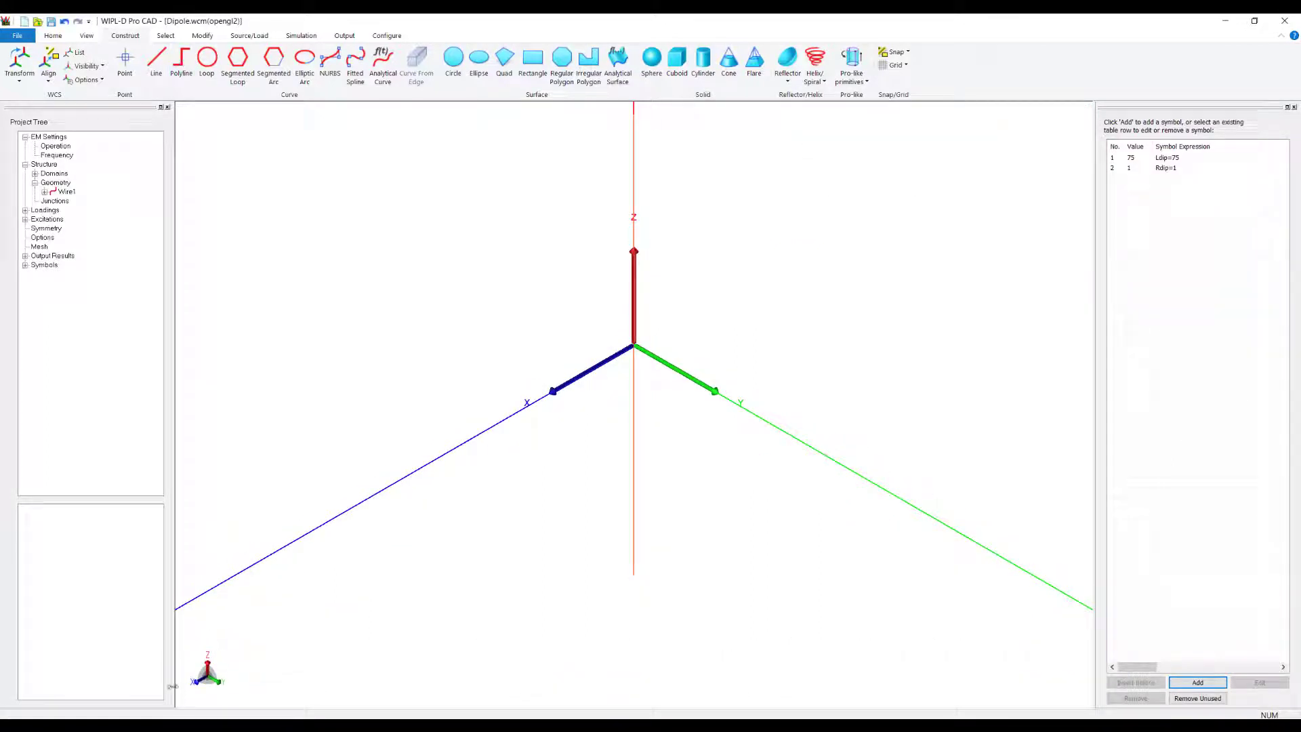
pyautogui.click(89, 36)
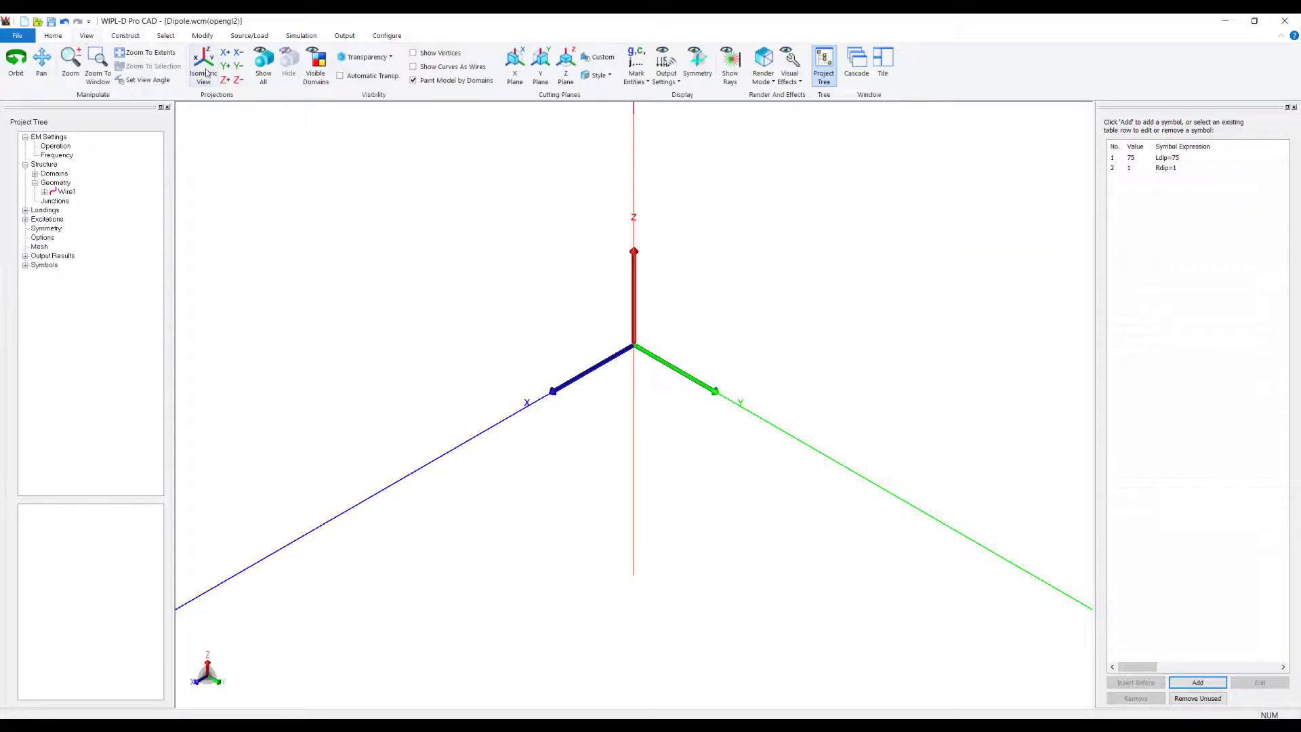
pyautogui.click(413, 67)
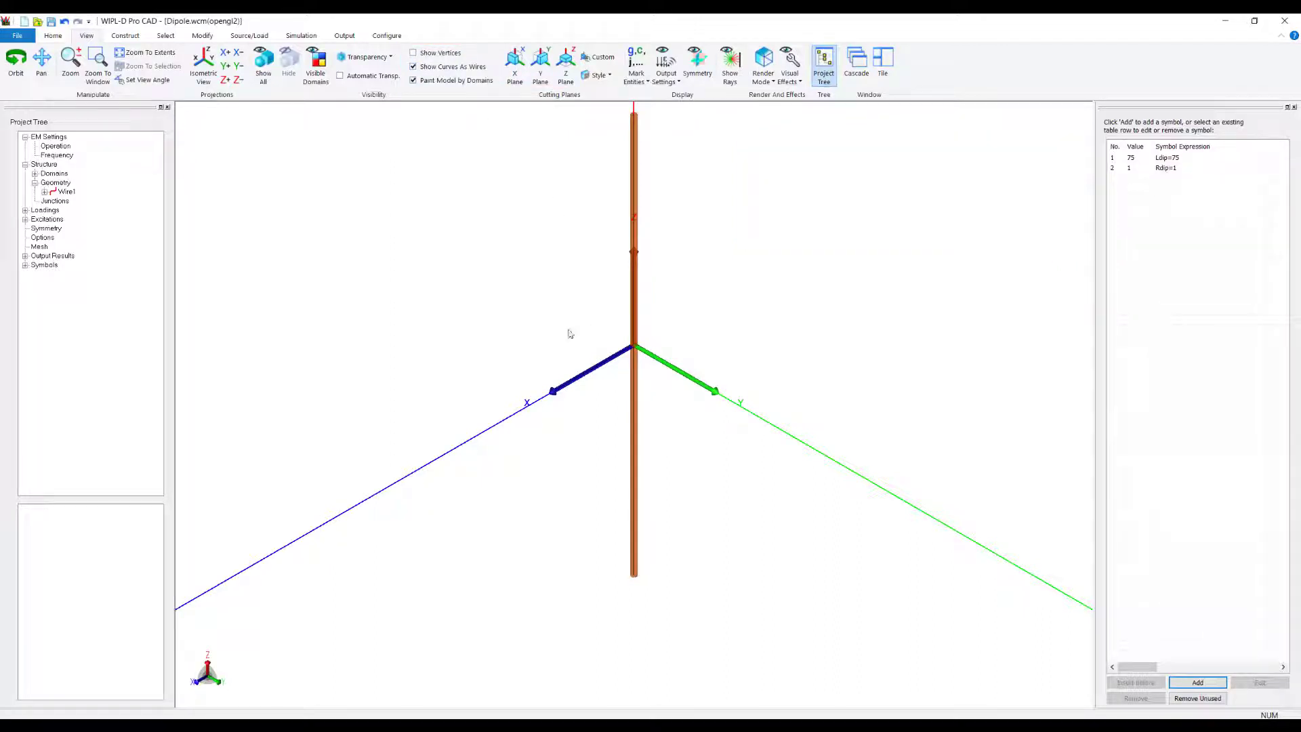
# Draw a generator with a voltage of 1 V real and 0 V imaginary between Wire1_Vertex2 at the origin and Wire1_Vertex3
pyautogui.click(166, 36)
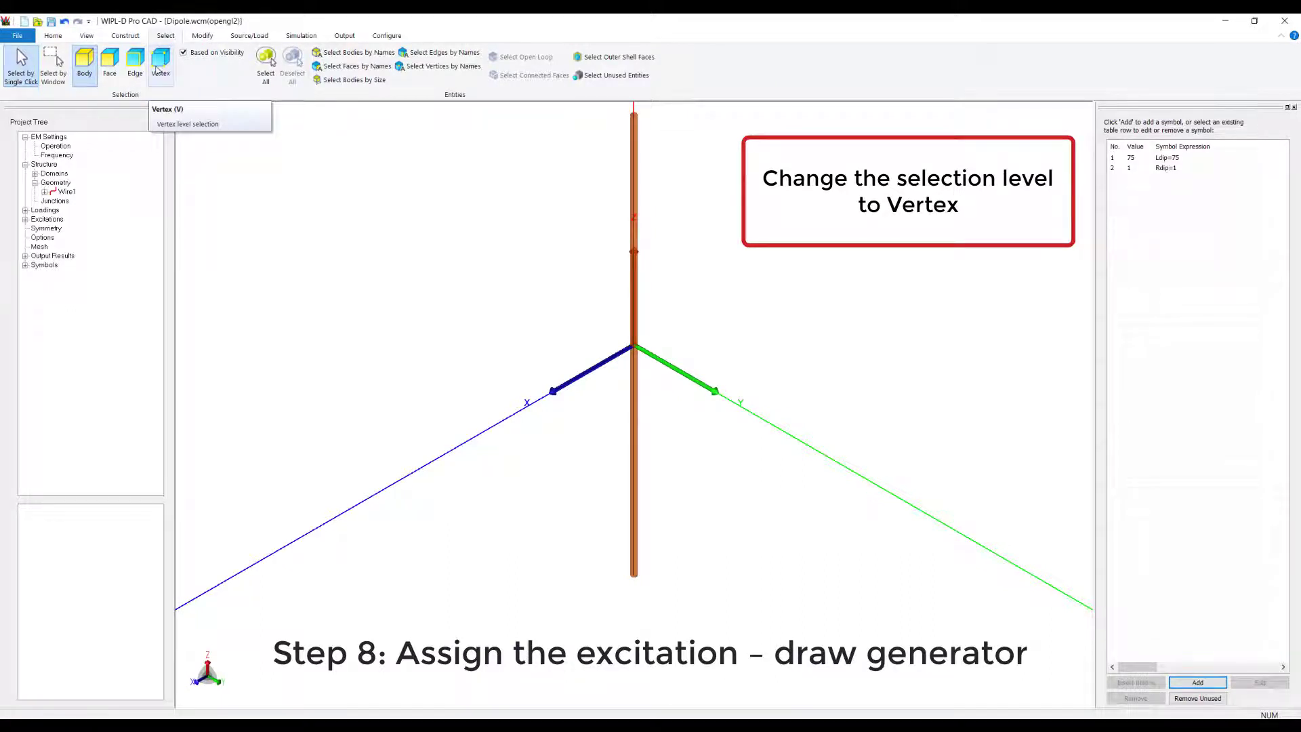
pyautogui.click(158, 68)
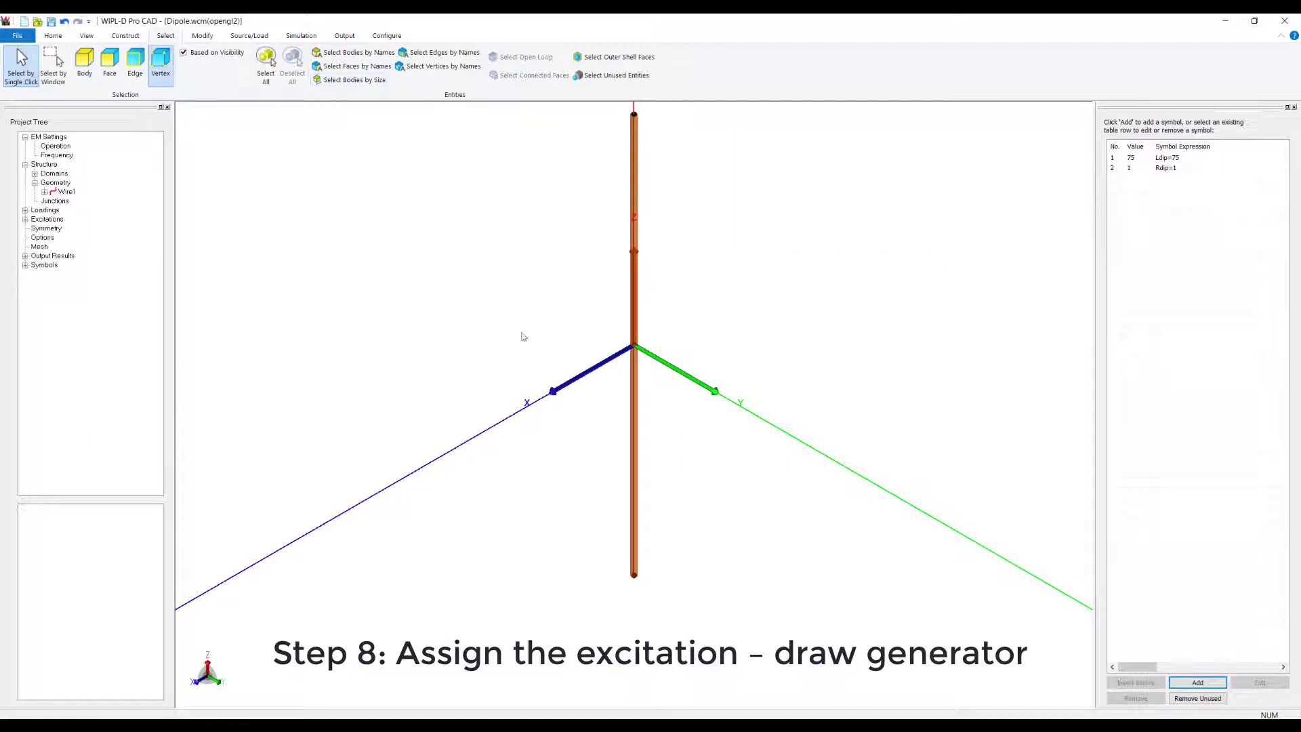
pyautogui.click(635, 346)
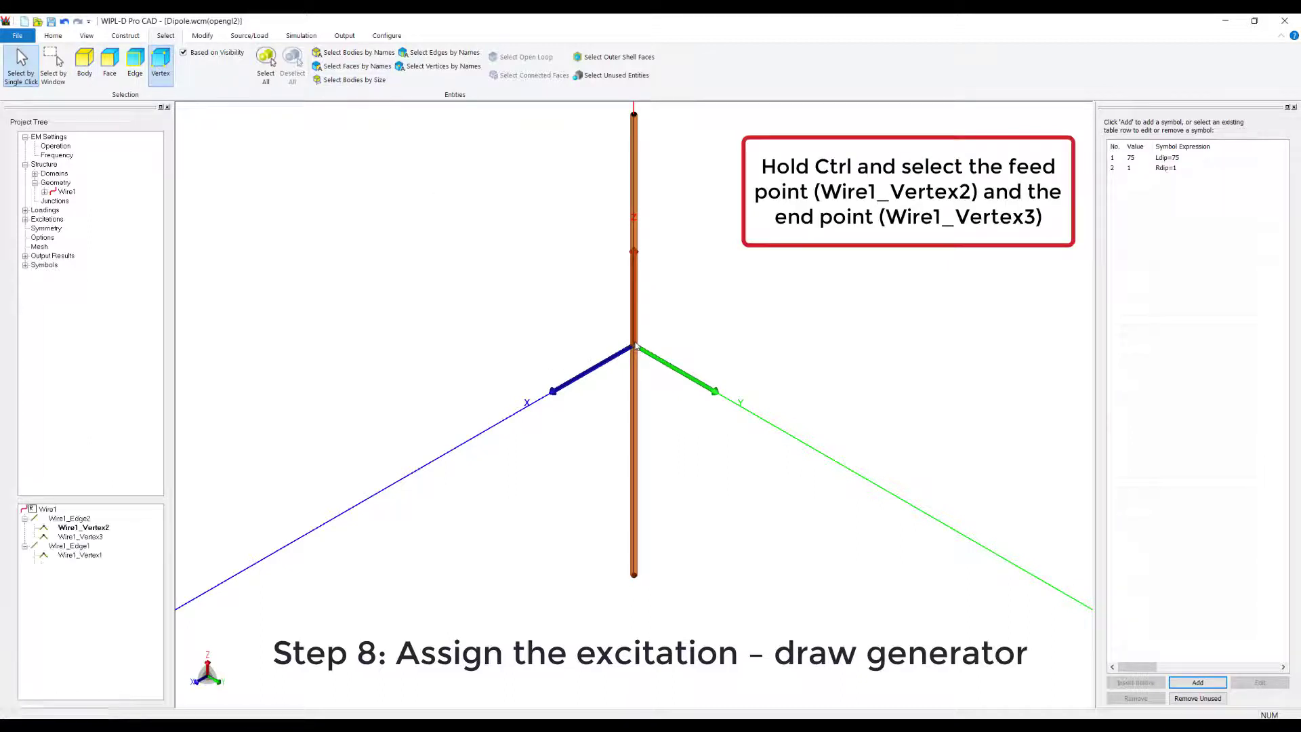
pyautogui.keyDown('ctrl'); pyautogui.click(635, 115); pyautogui.keyUp('ctrl')
pyautogui.rightClick(674, 138)
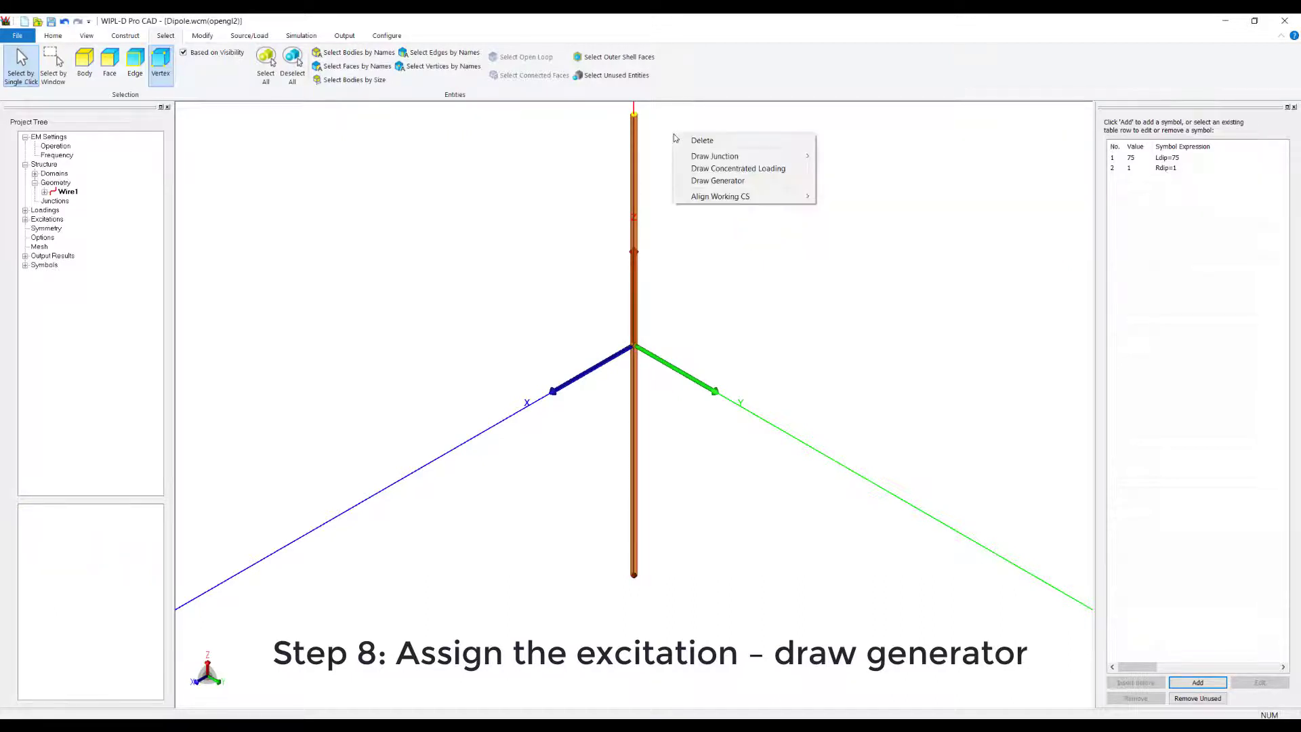
pyautogui.click(708, 180)
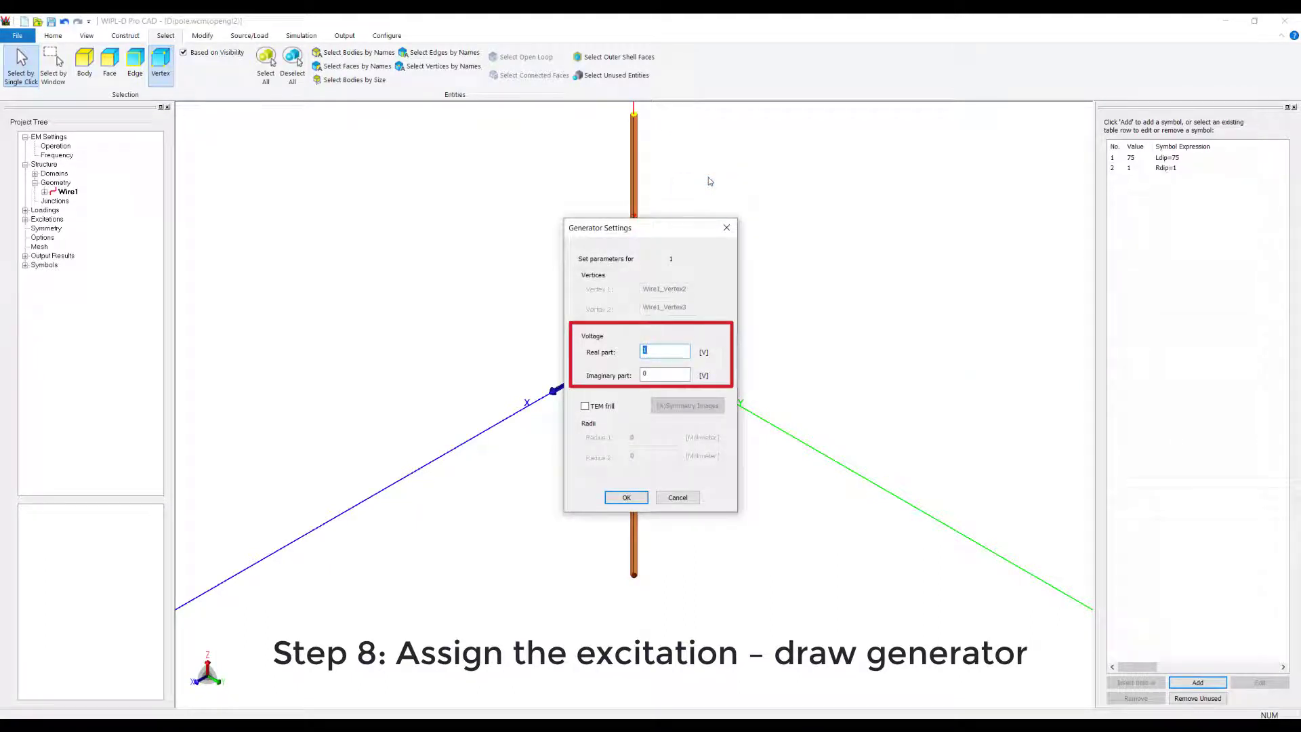
pyautogui.click(618, 499)
# Save the dipole model and run the EM simulation
pyautogui.click(56, 37)
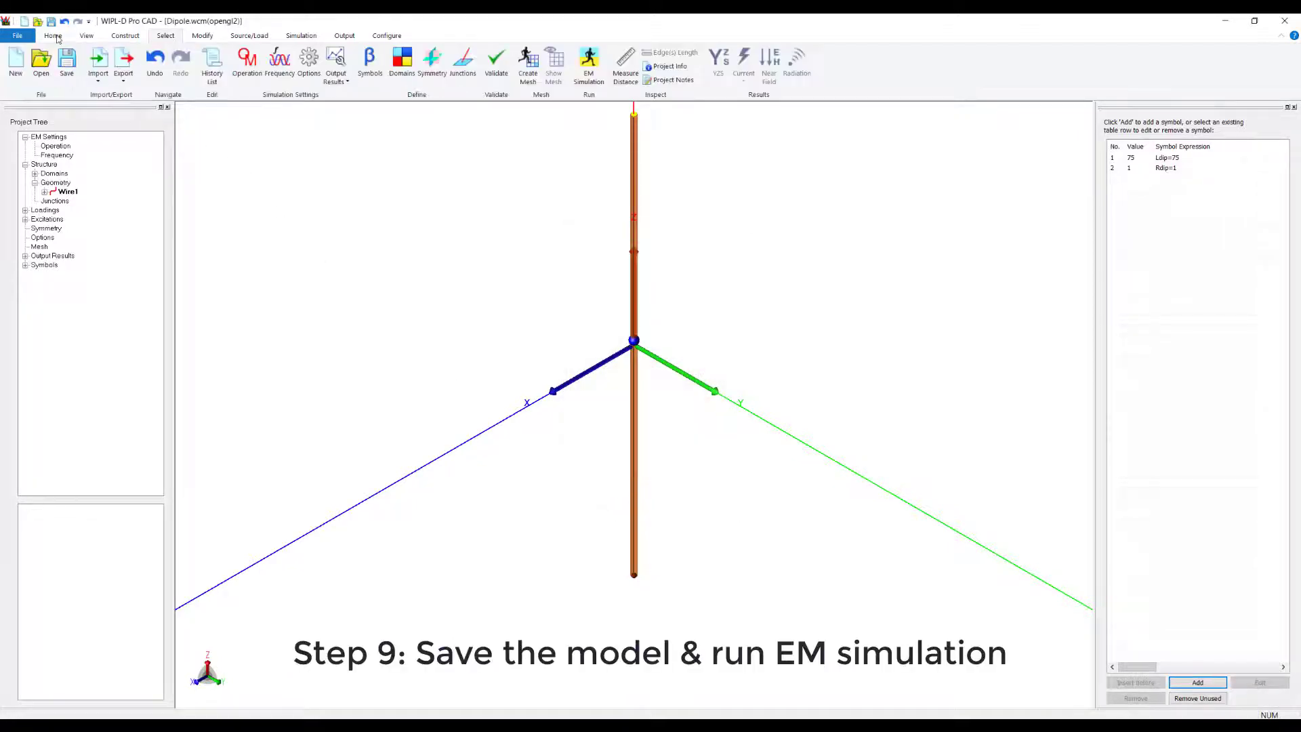
pyautogui.click(68, 64)
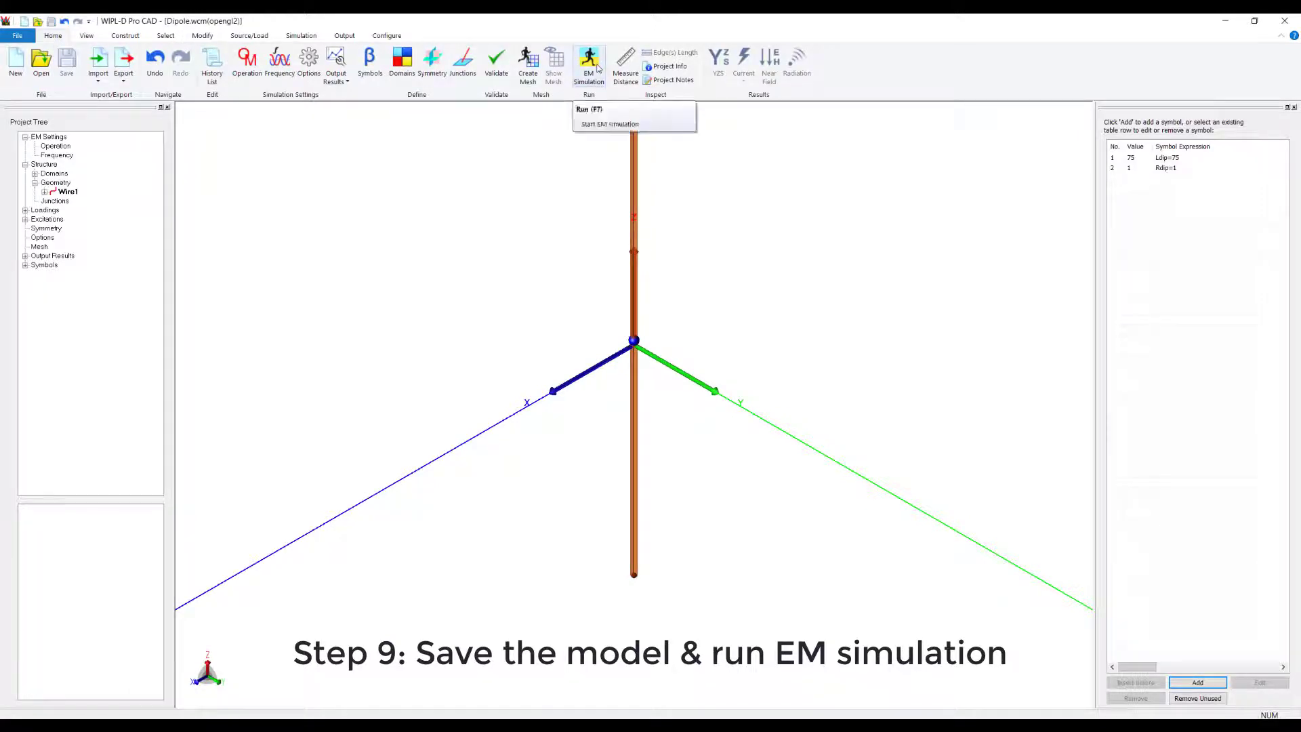
pyautogui.click(597, 68)
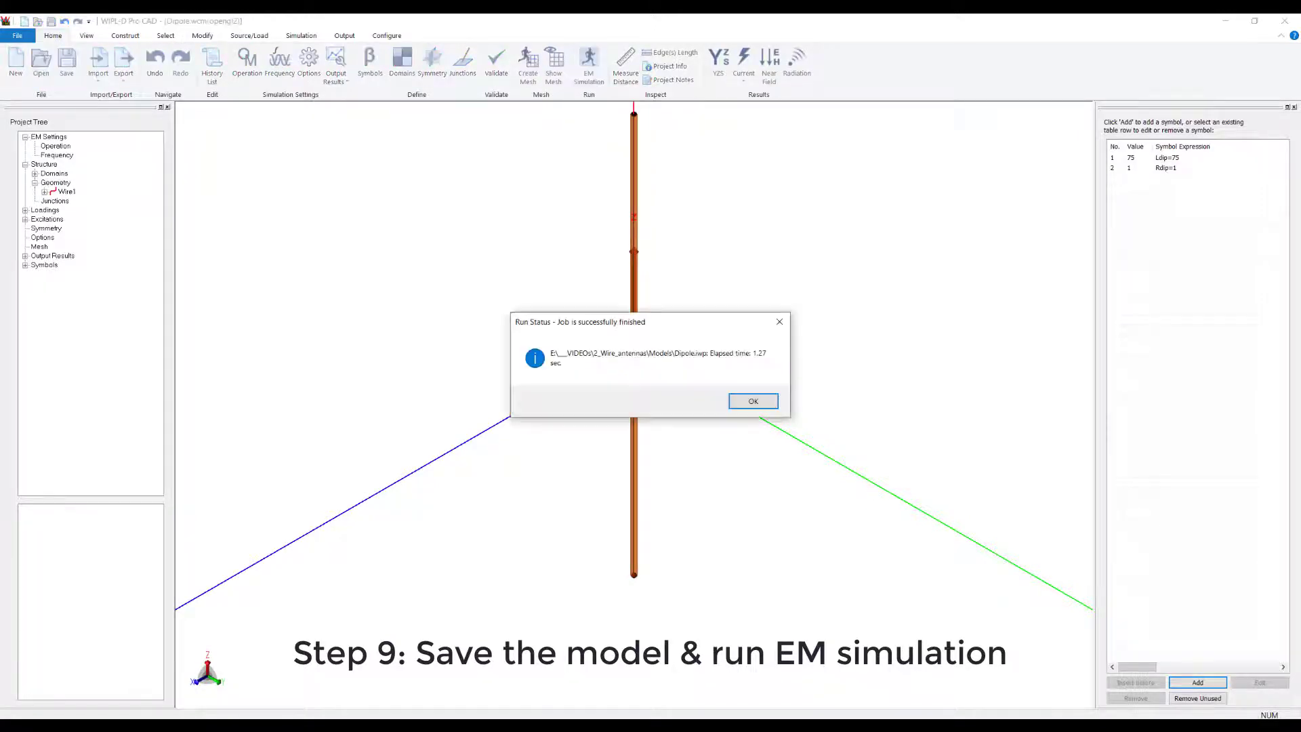
pyautogui.click(757, 402)
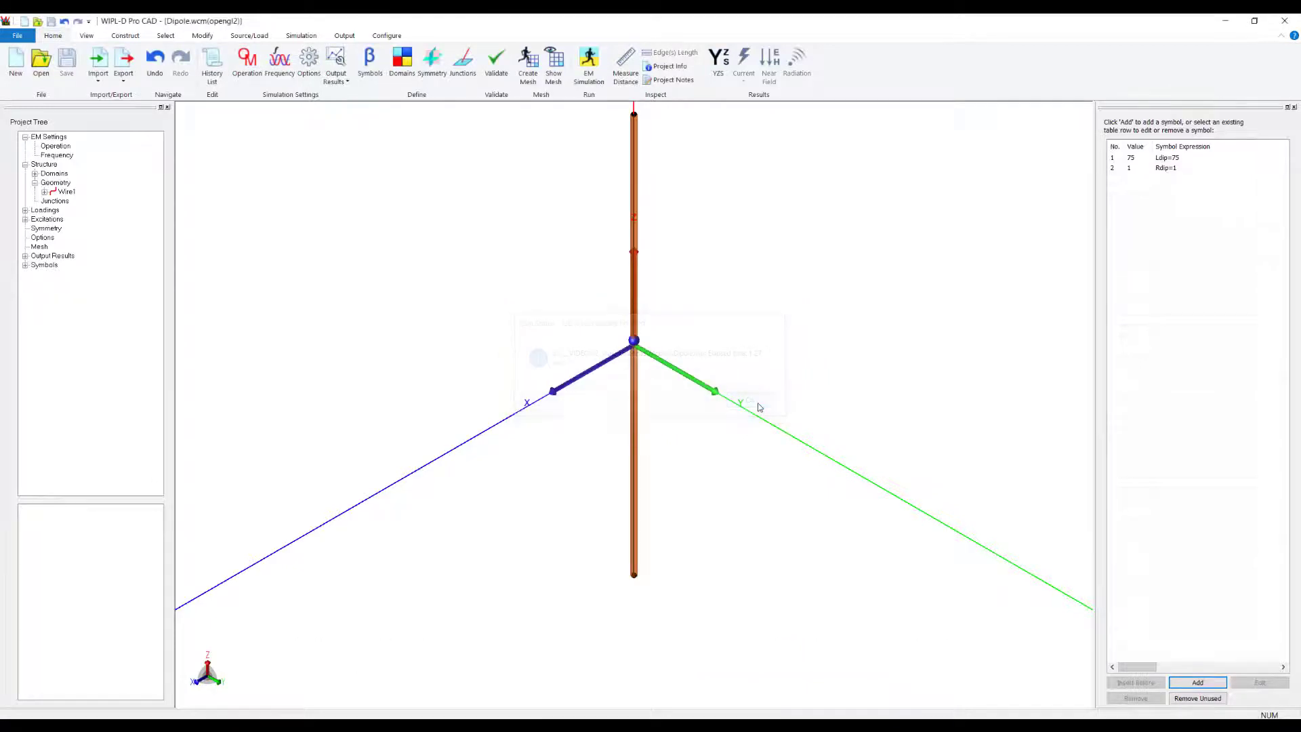
# Display the YZS results and plot the S11 parameter in dB
pyautogui.click(345, 37)
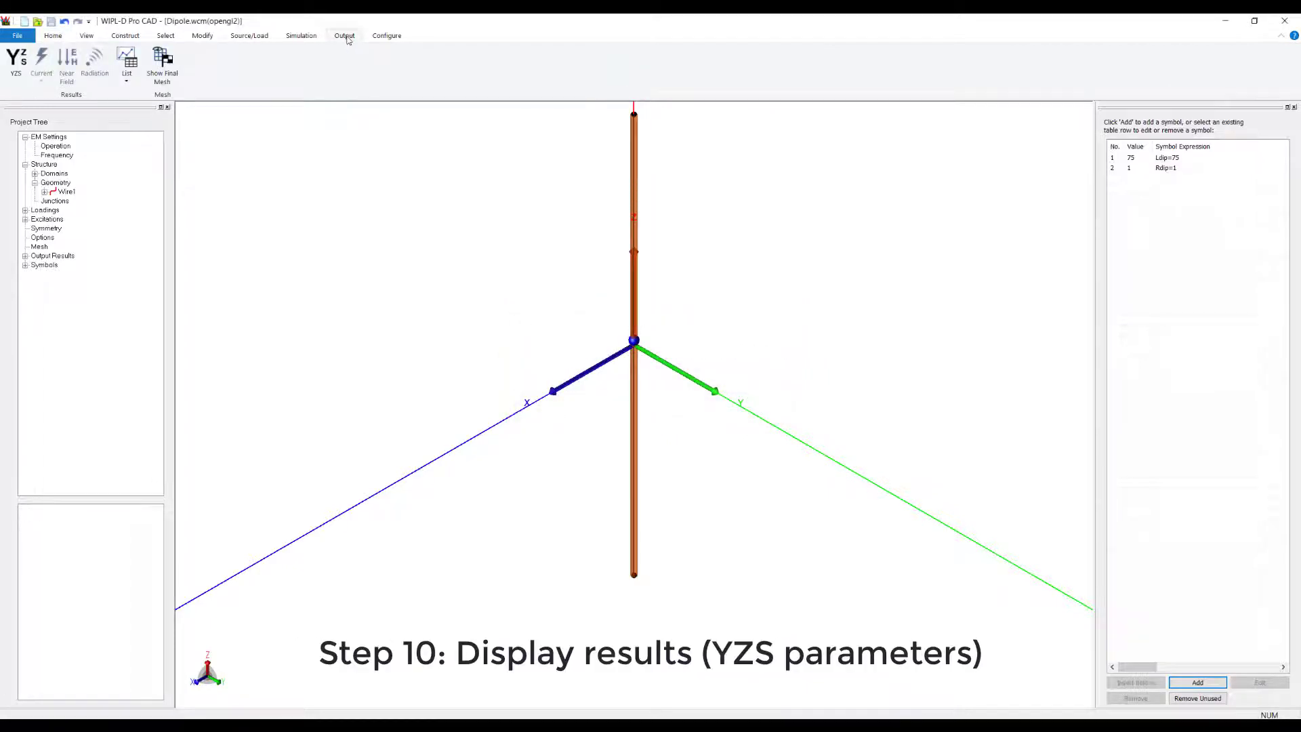
pyautogui.click(15, 67)
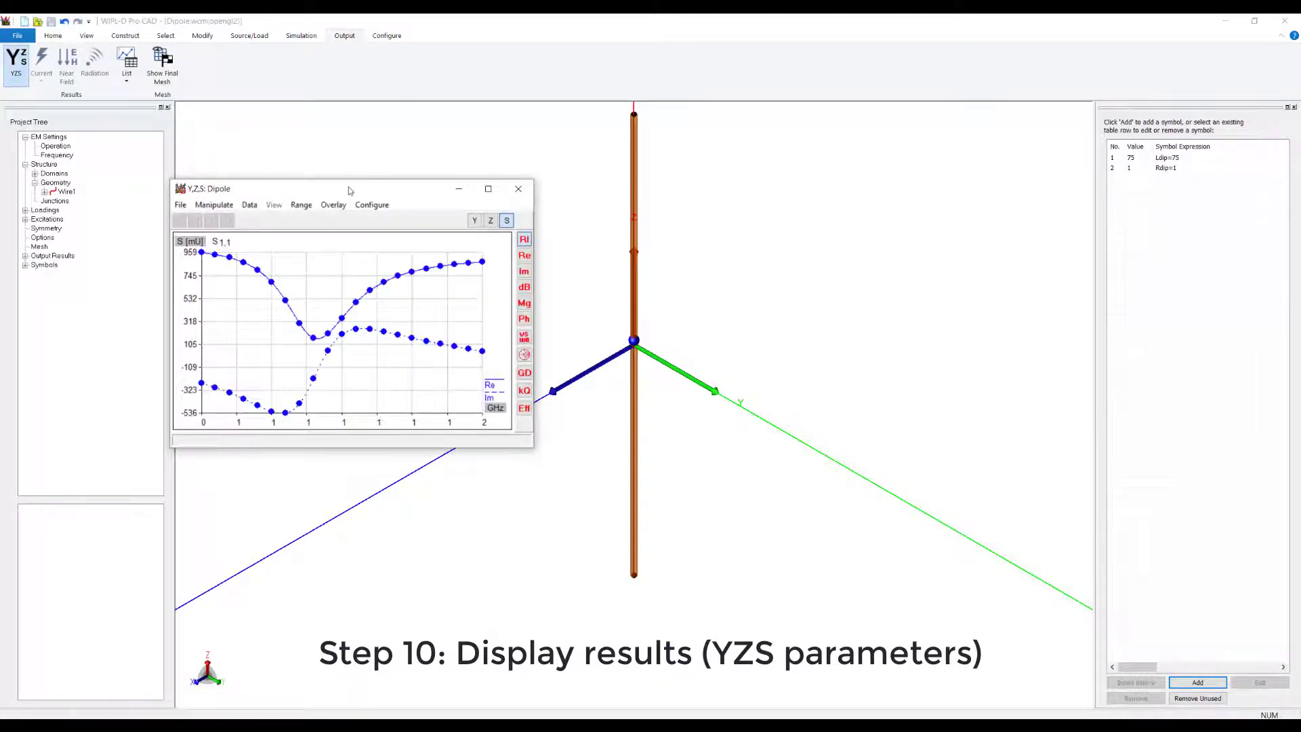
pyautogui.moveTo(349, 193); pyautogui.dragTo(354, 263)
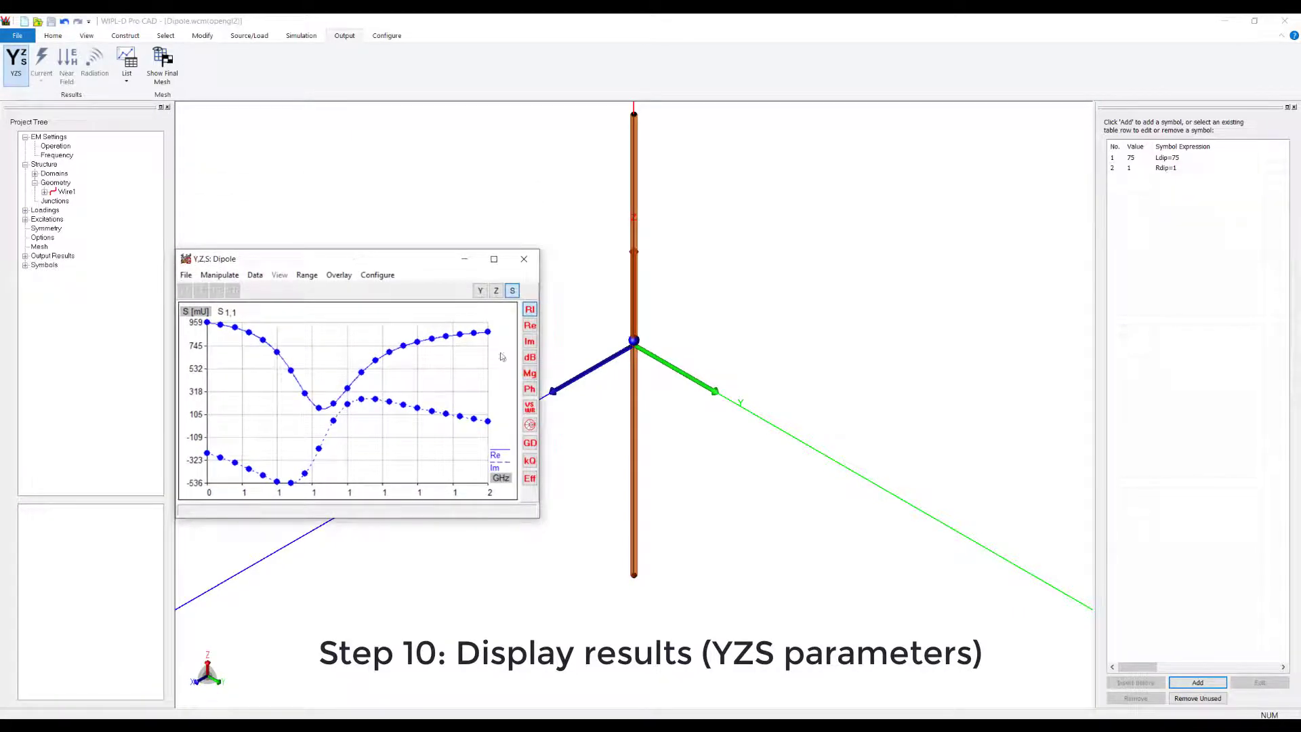
pyautogui.click(530, 358)
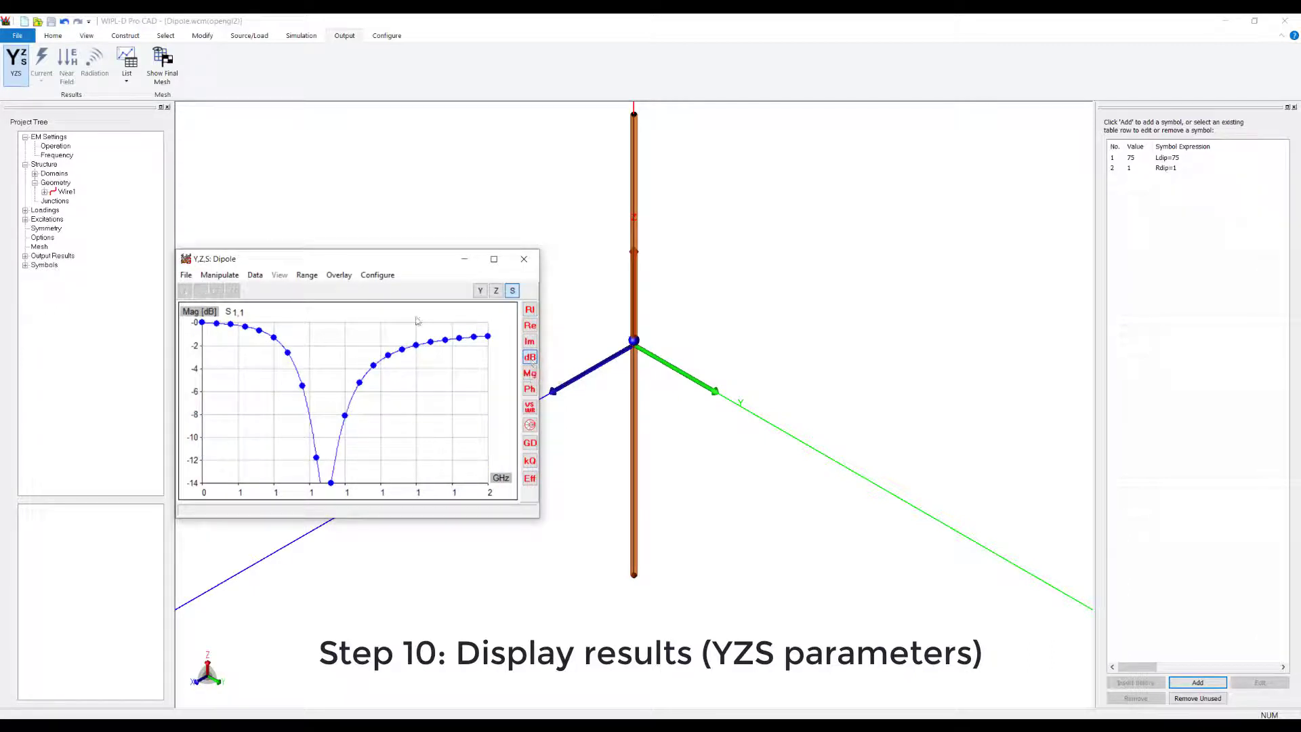
# Set the graph's frequency axis to a resolution of 4 with 2 decimal digits
pyautogui.click(307, 277)
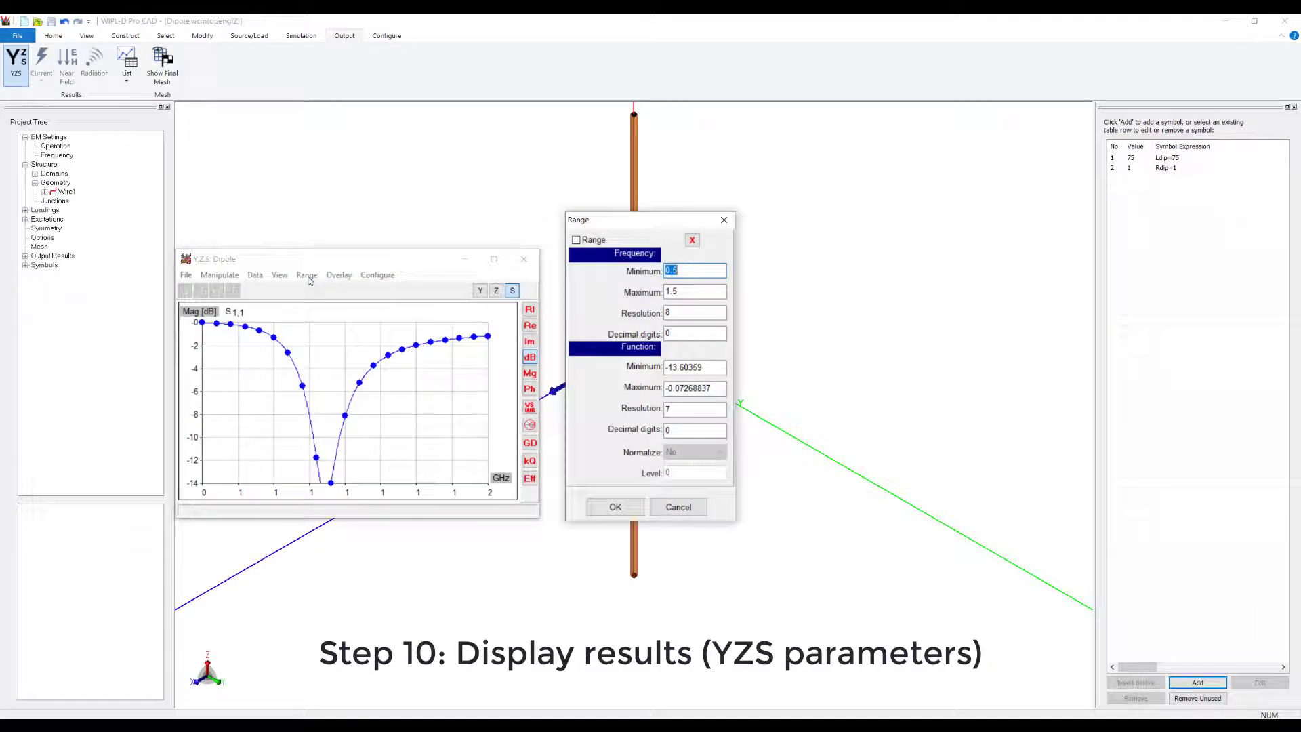
pyautogui.press('Tab')
pyautogui.press('Tab')
pyautogui.write('4')
pyautogui.press('Tab')
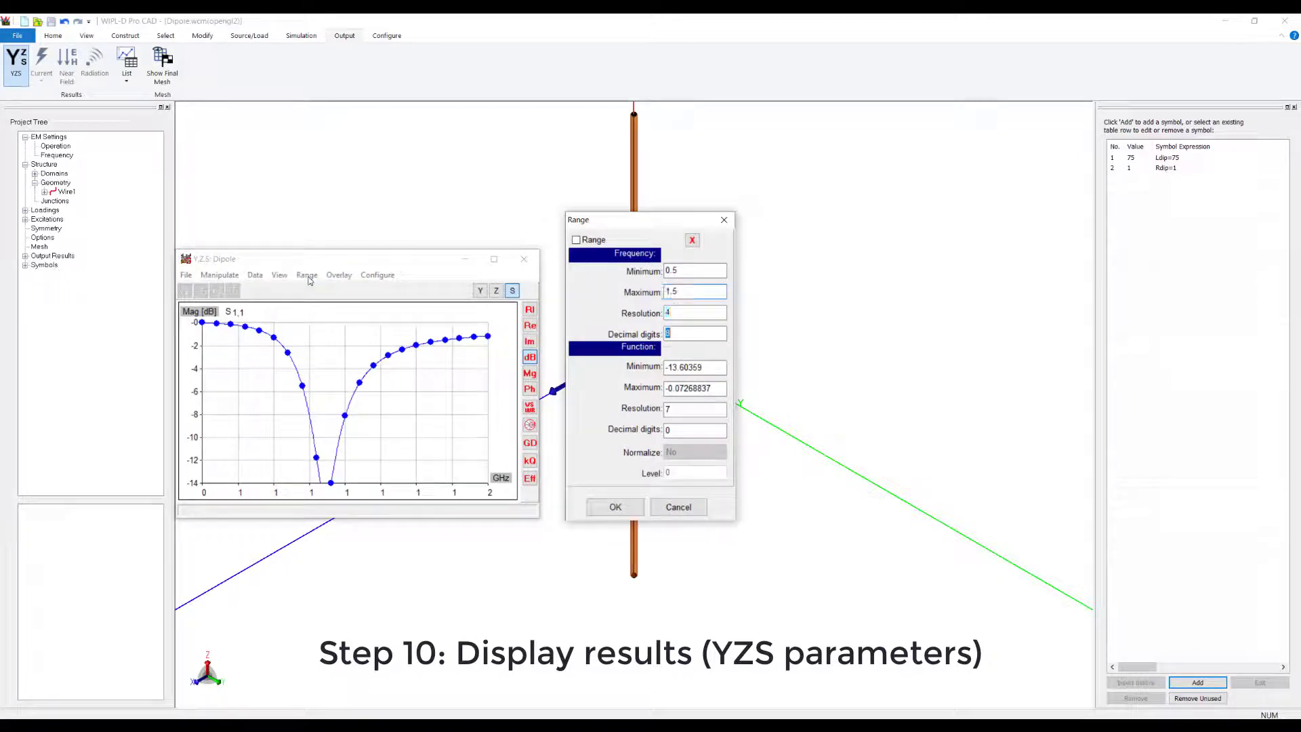
pyautogui.write('2')
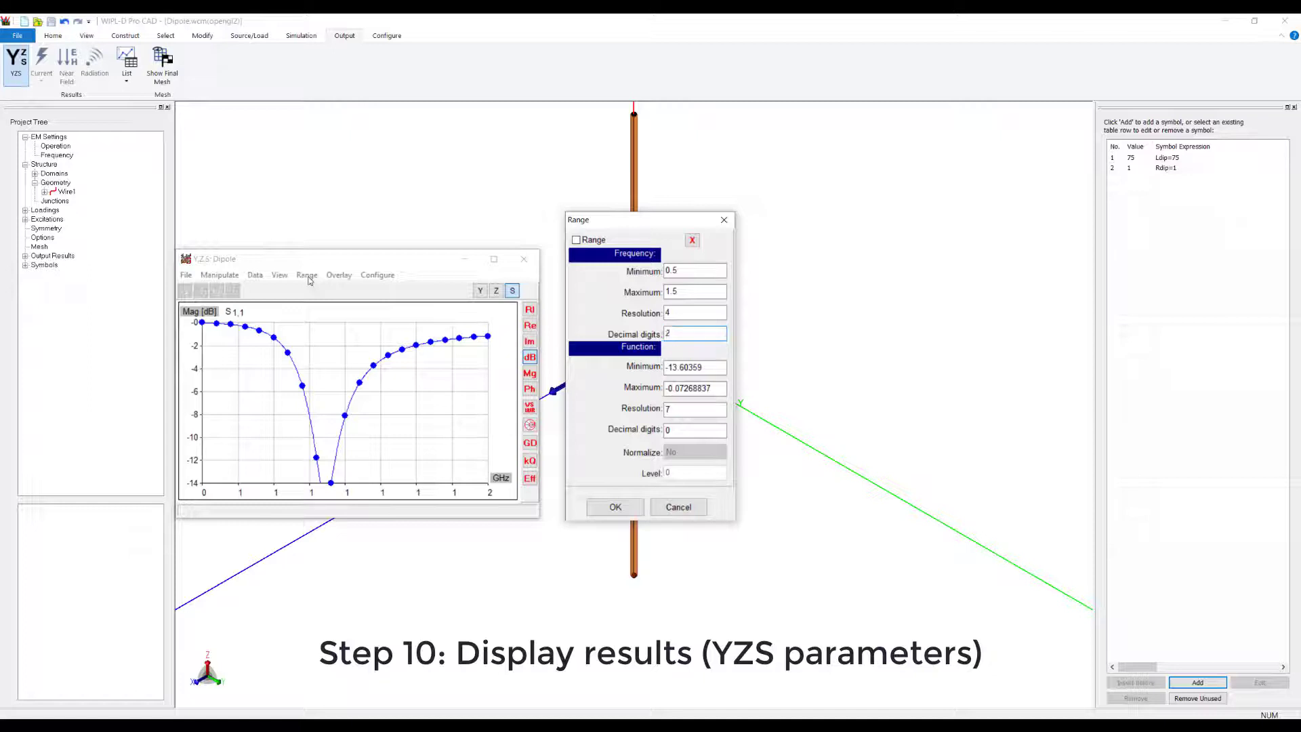
# Set the graph's function range from -20 to 0 with resolution 4 and 2 decimal digits, and apply it
pyautogui.press('Tab')
pyautogui.write('-20')
pyautogui.press('Tab')
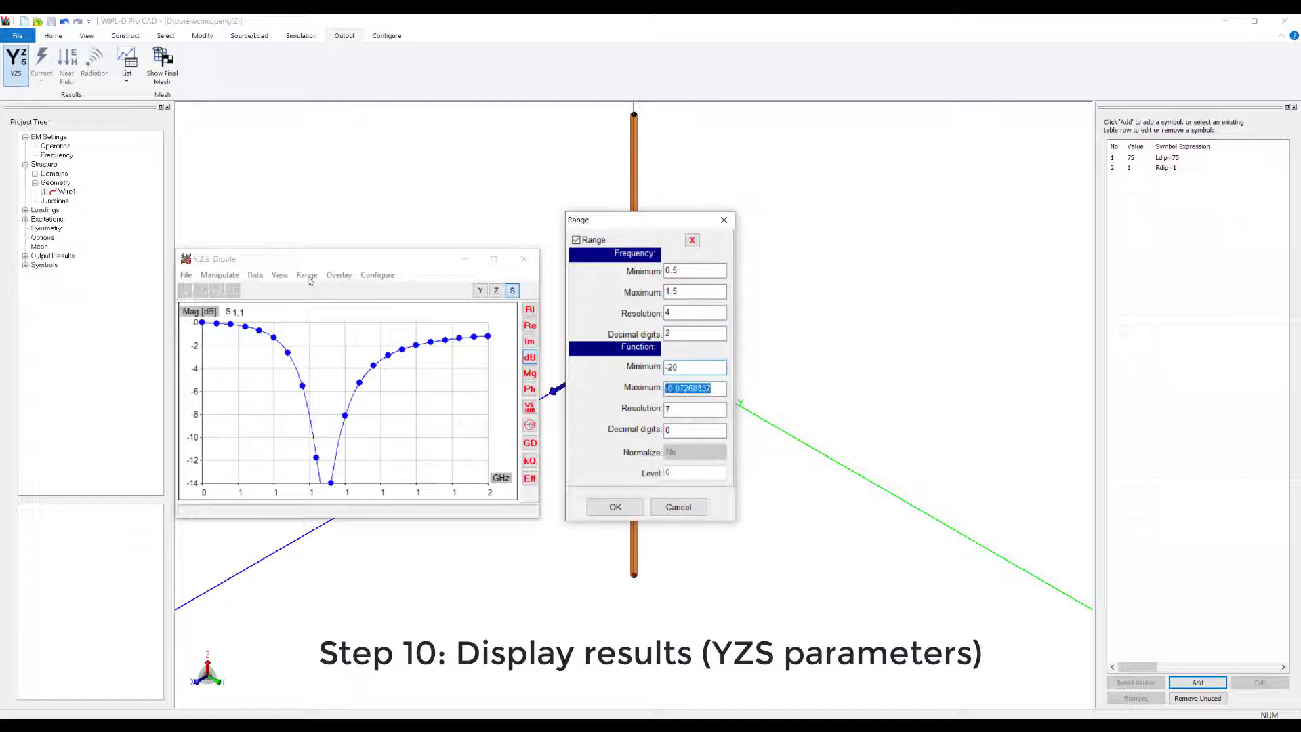
pyautogui.write('0')
pyautogui.press('Tab')
pyautogui.press('Tab')
pyautogui.write('2')
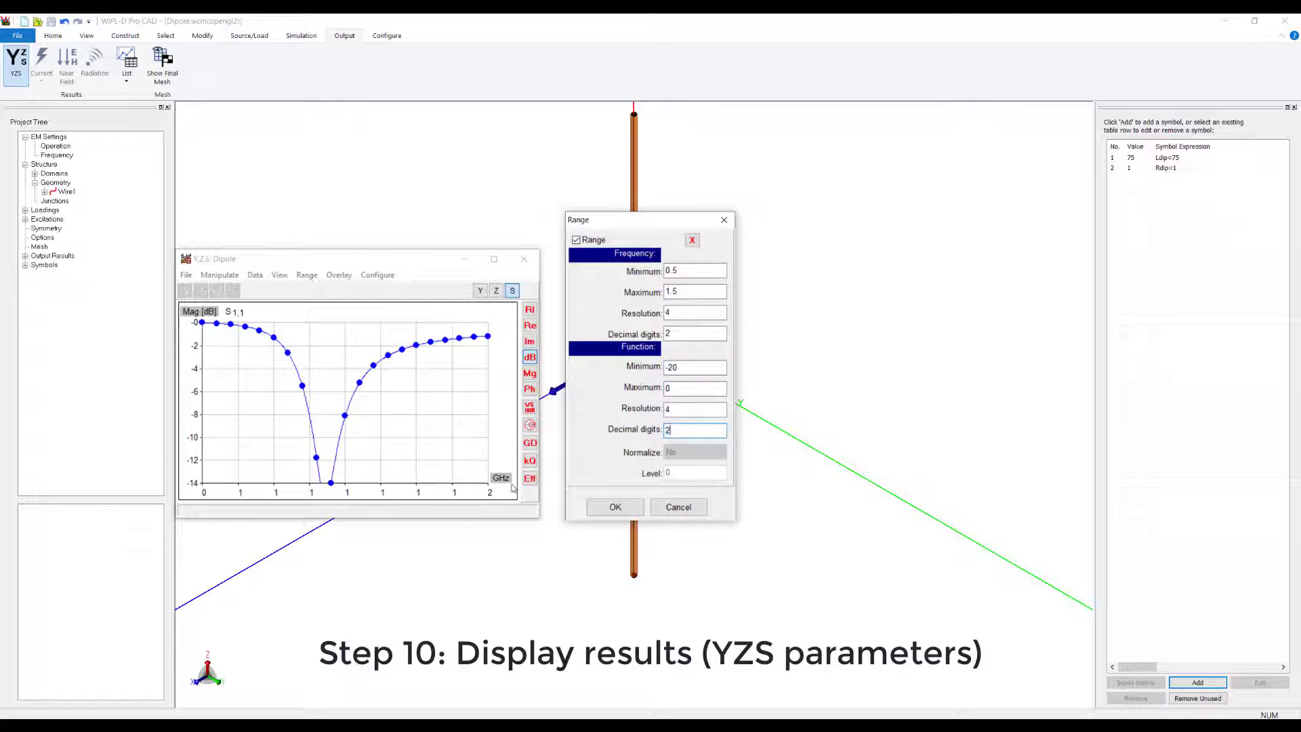
pyautogui.click(610, 507)
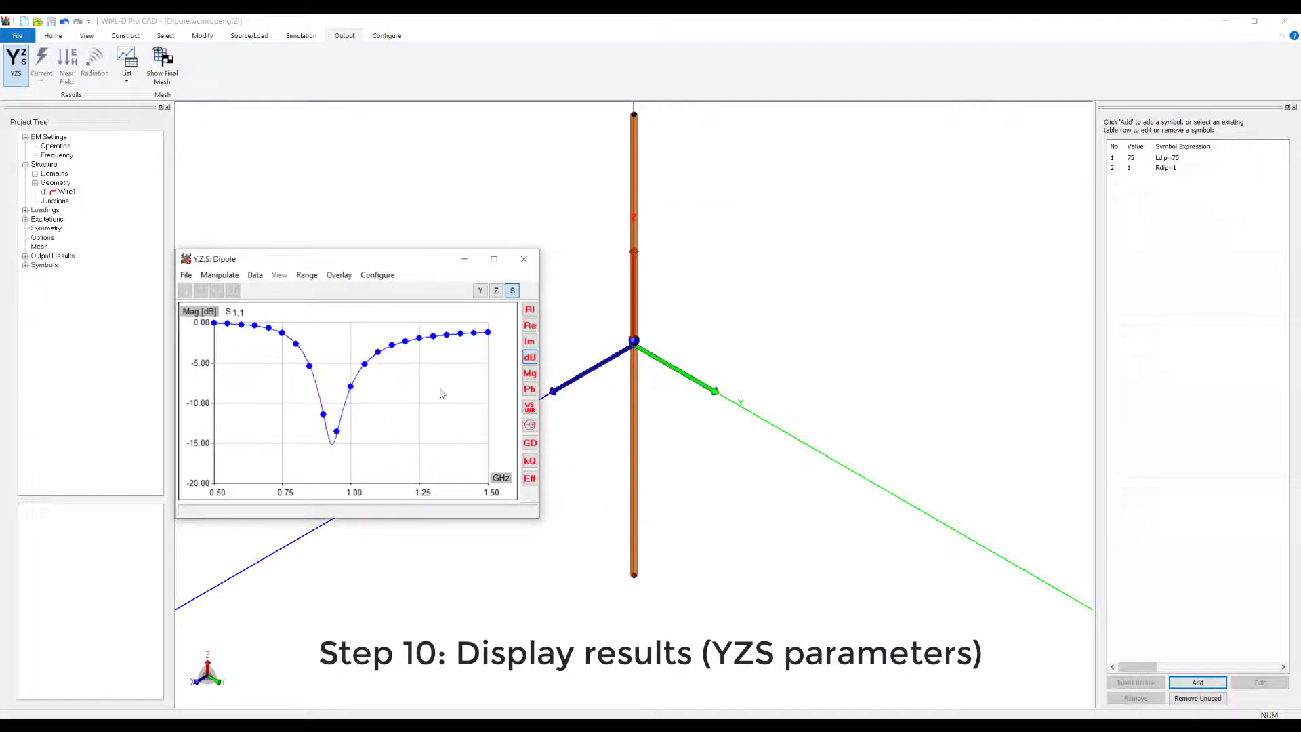
# Move the S11 graph window away from the dipole model and enlarge it for easier reading
pyautogui.moveTo(375, 263); pyautogui.dragTo(917, 116)
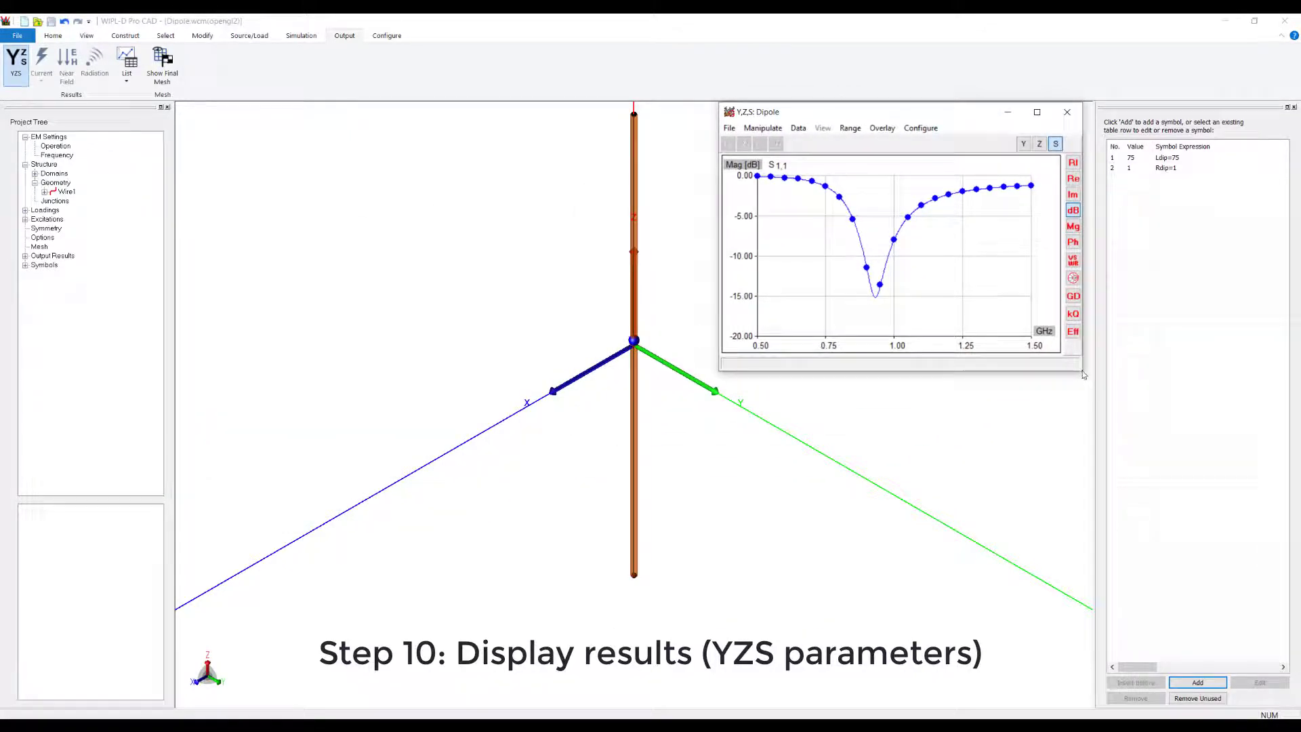
pyautogui.moveTo(1084, 374); pyautogui.dragTo(1281, 540)
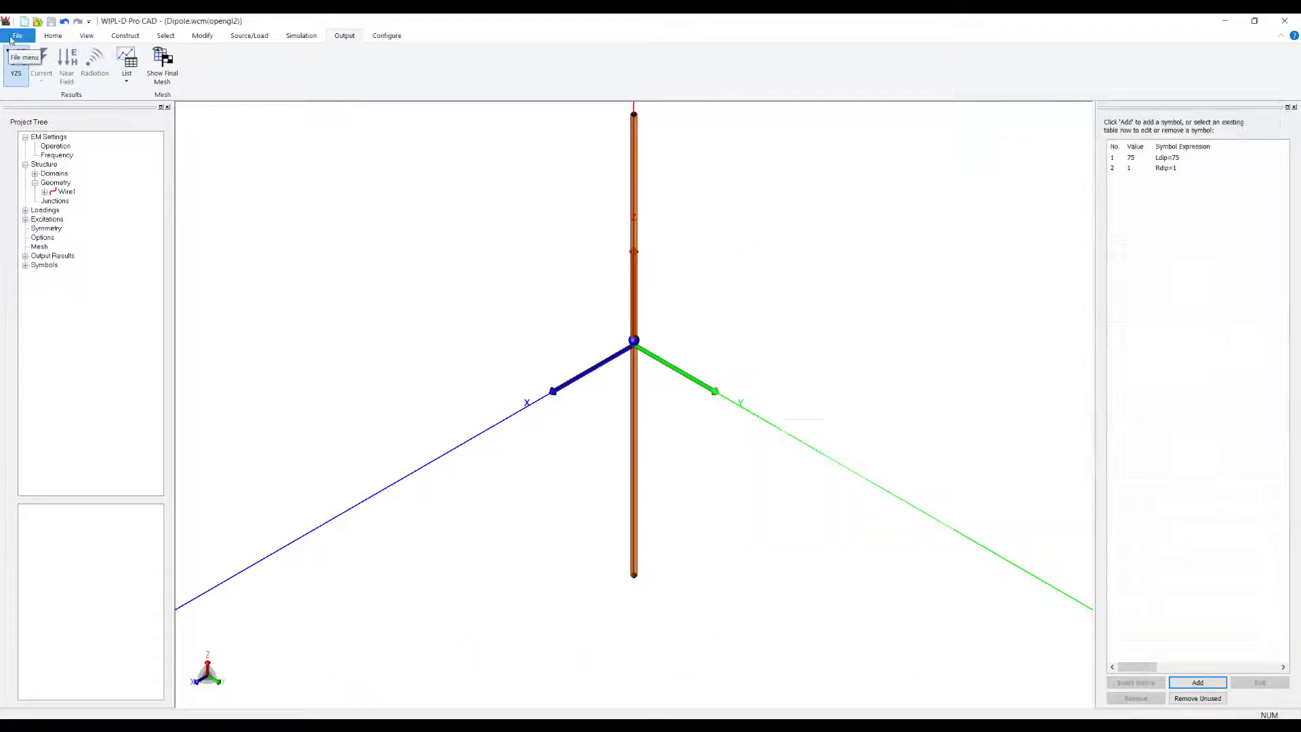
# Save a copy of the project as Dipole_RP in the Models folder
pyautogui.click(14, 37)
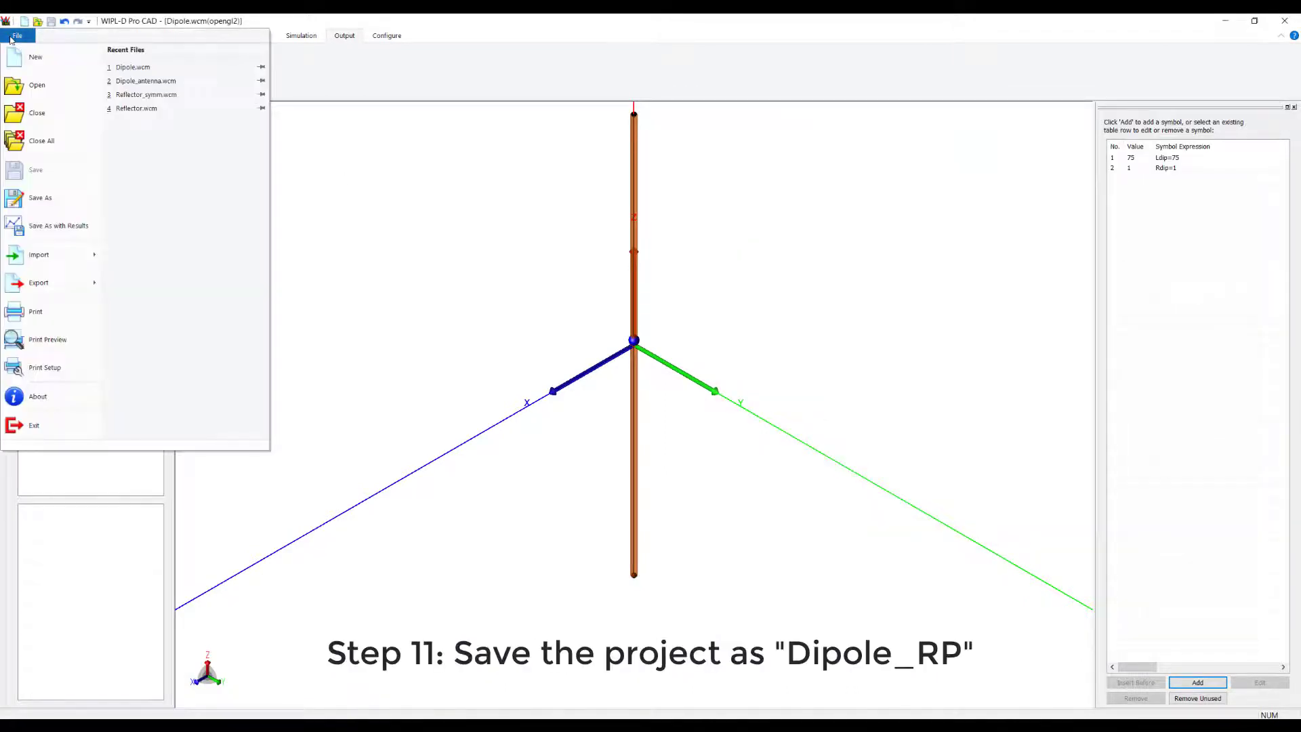
pyautogui.click(41, 197)
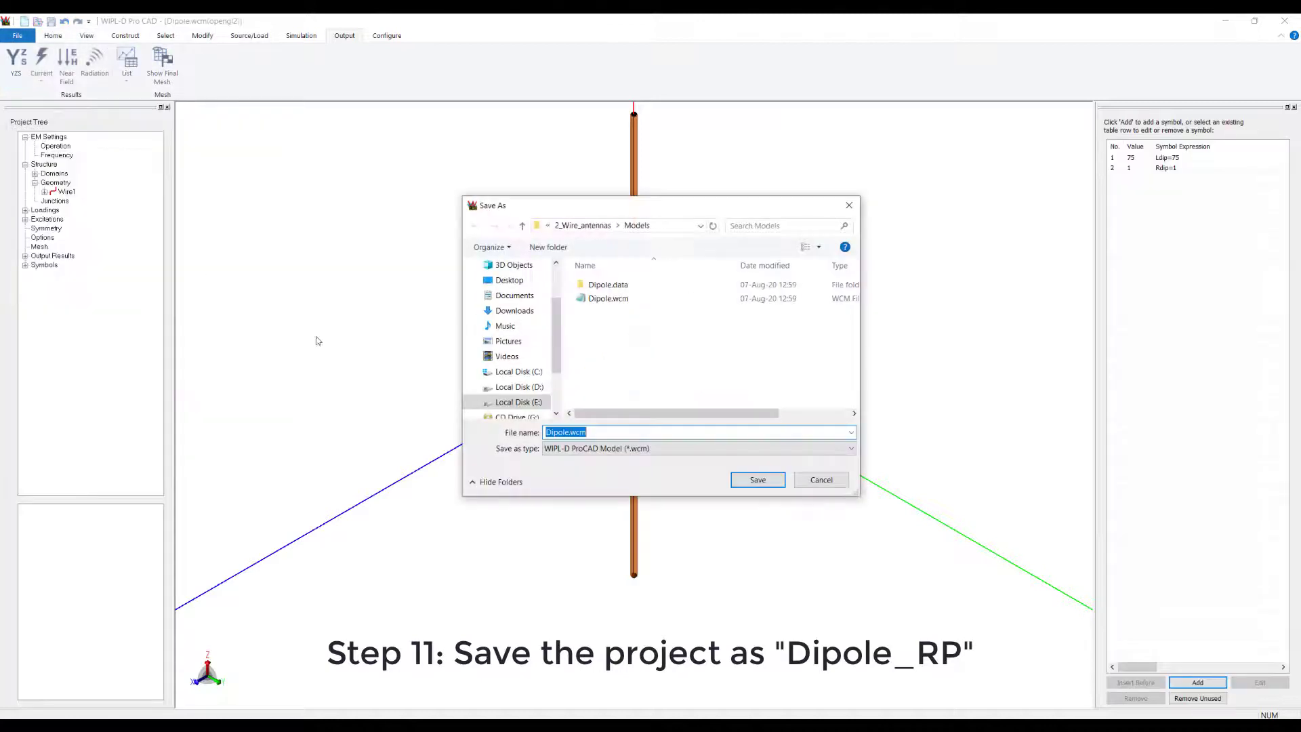
pyautogui.click(612, 434)
pyautogui.press('BackSpace')
pyautogui.press('BackSpace')
pyautogui.press('BackSpace')
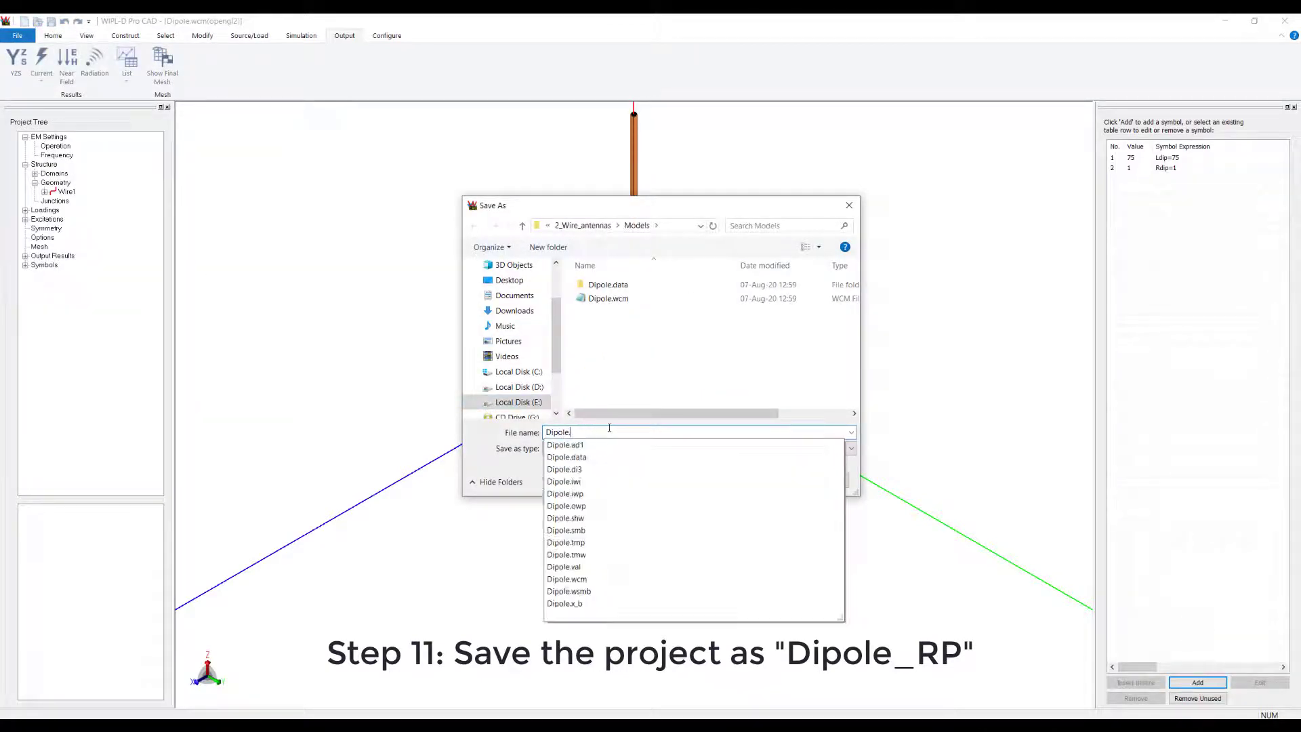
pyautogui.write('_RP')
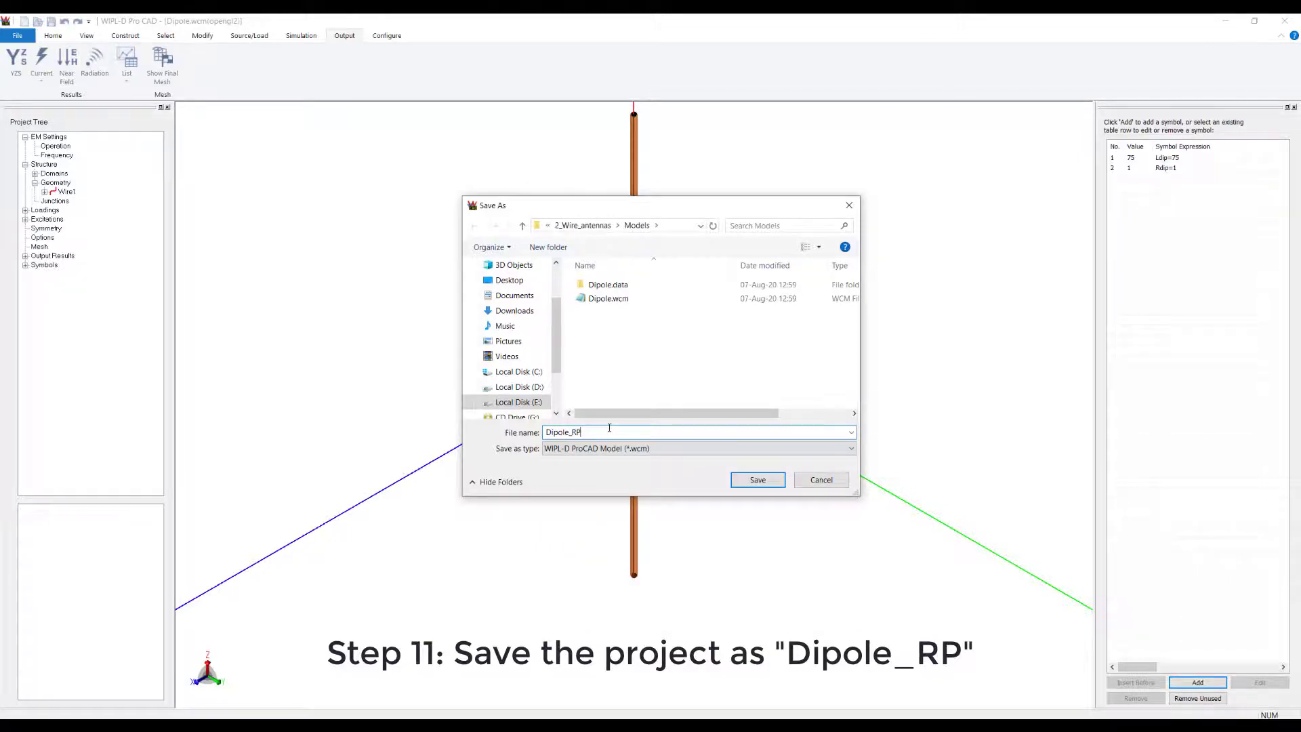
pyautogui.press('Return')
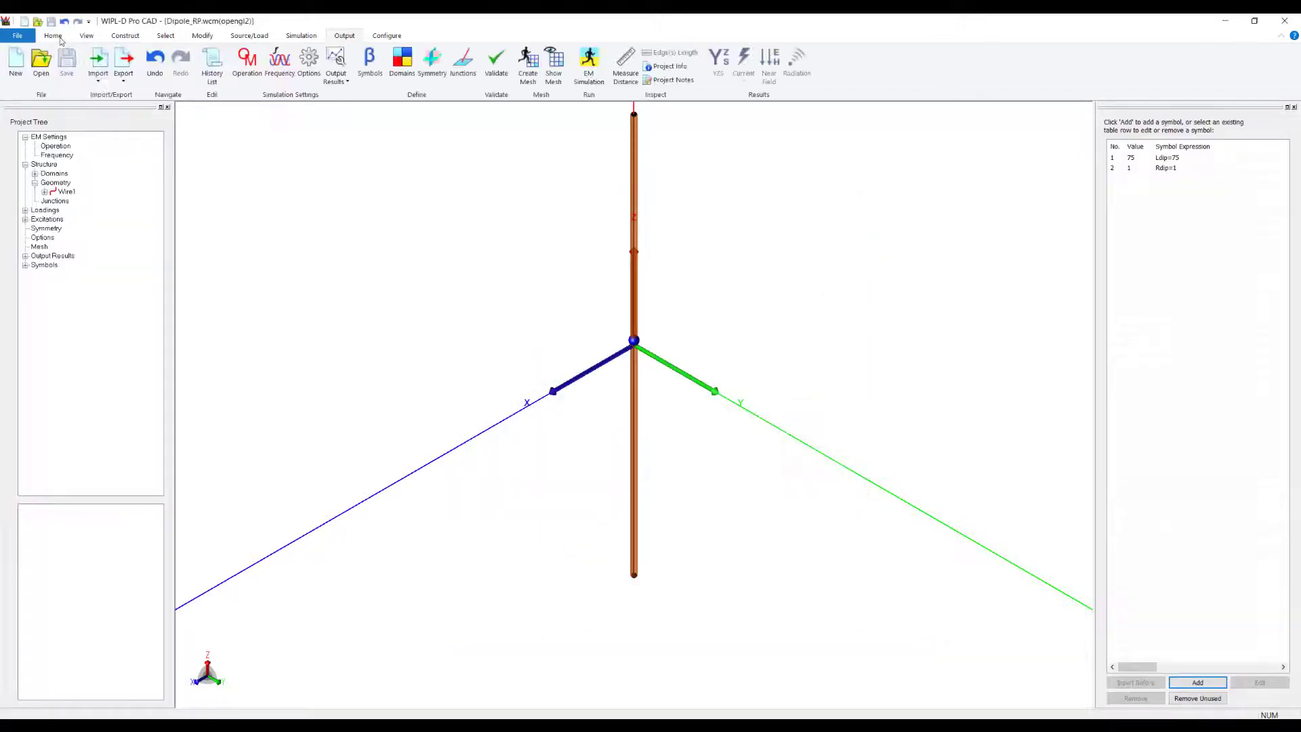
# Set the simulation's start and stop frequencies to 1 GHz with a single frequency point
pyautogui.click(279, 63)
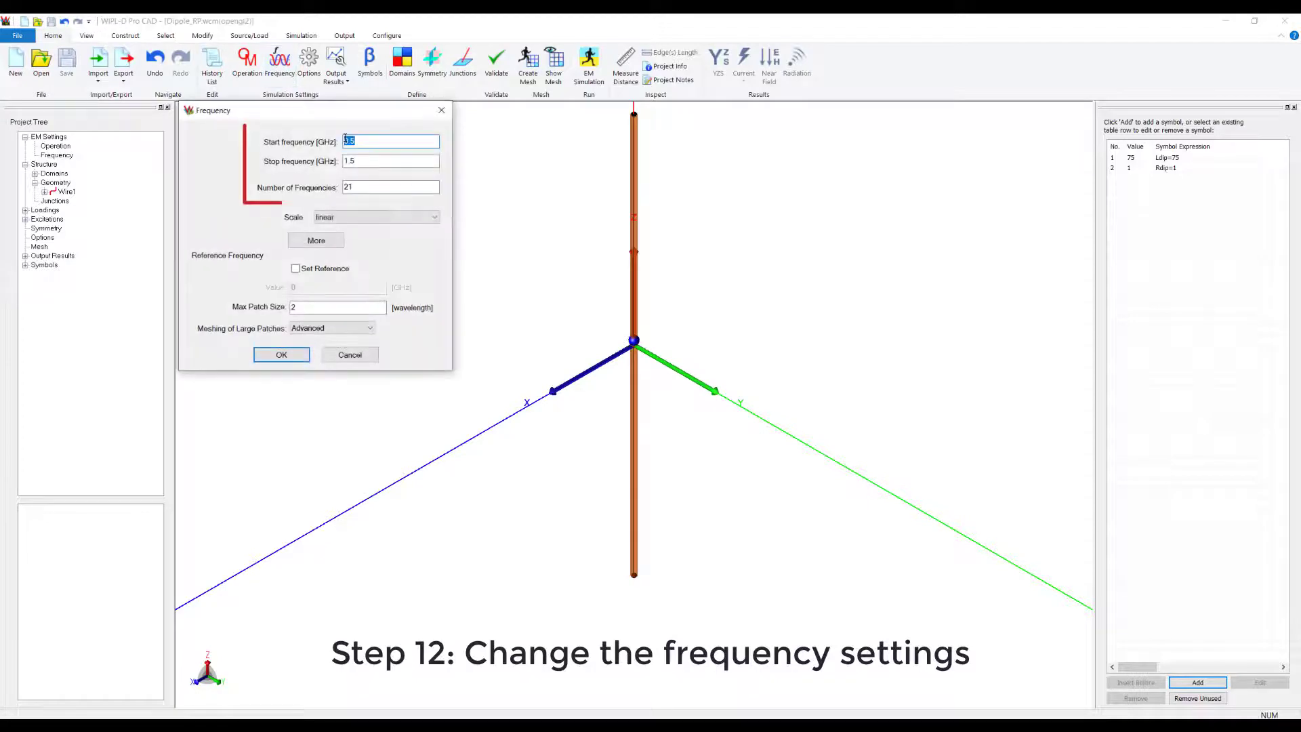
pyautogui.press('Tab')
pyautogui.write('1')
pyautogui.press('Tab')
pyautogui.write('1')
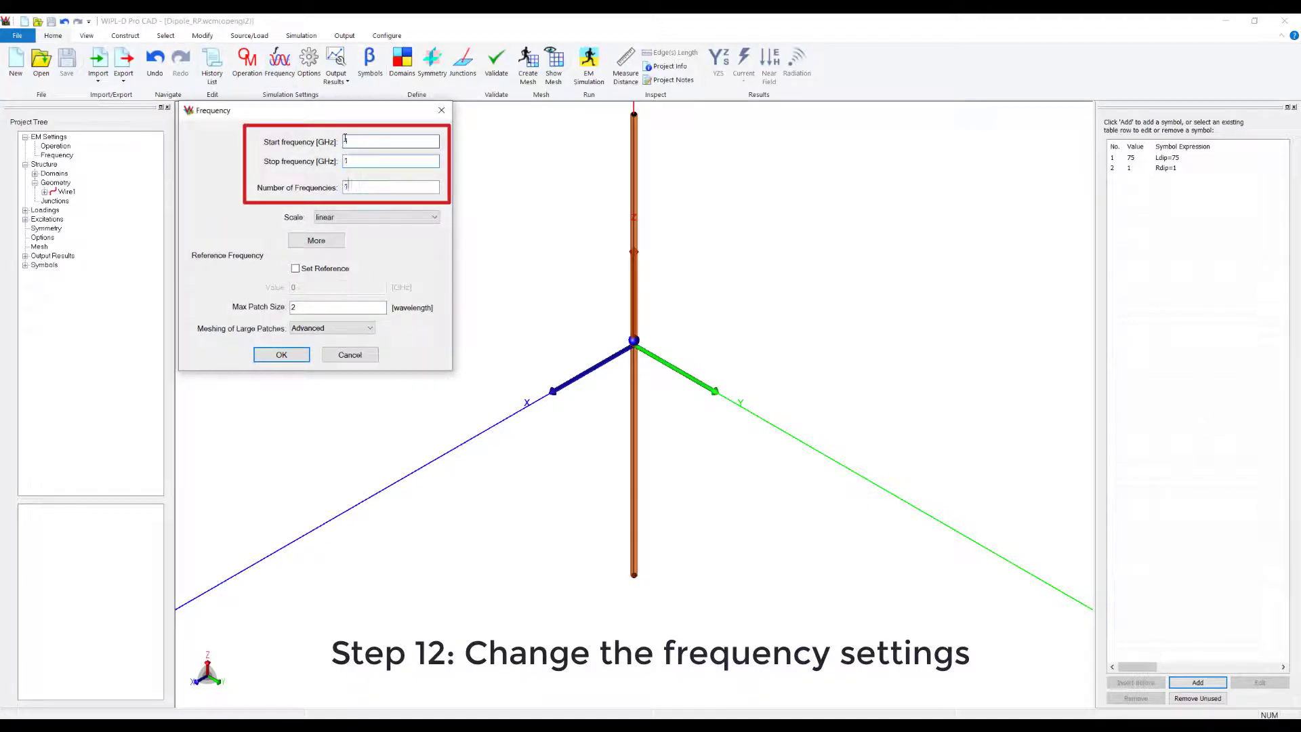
pyautogui.click(287, 362)
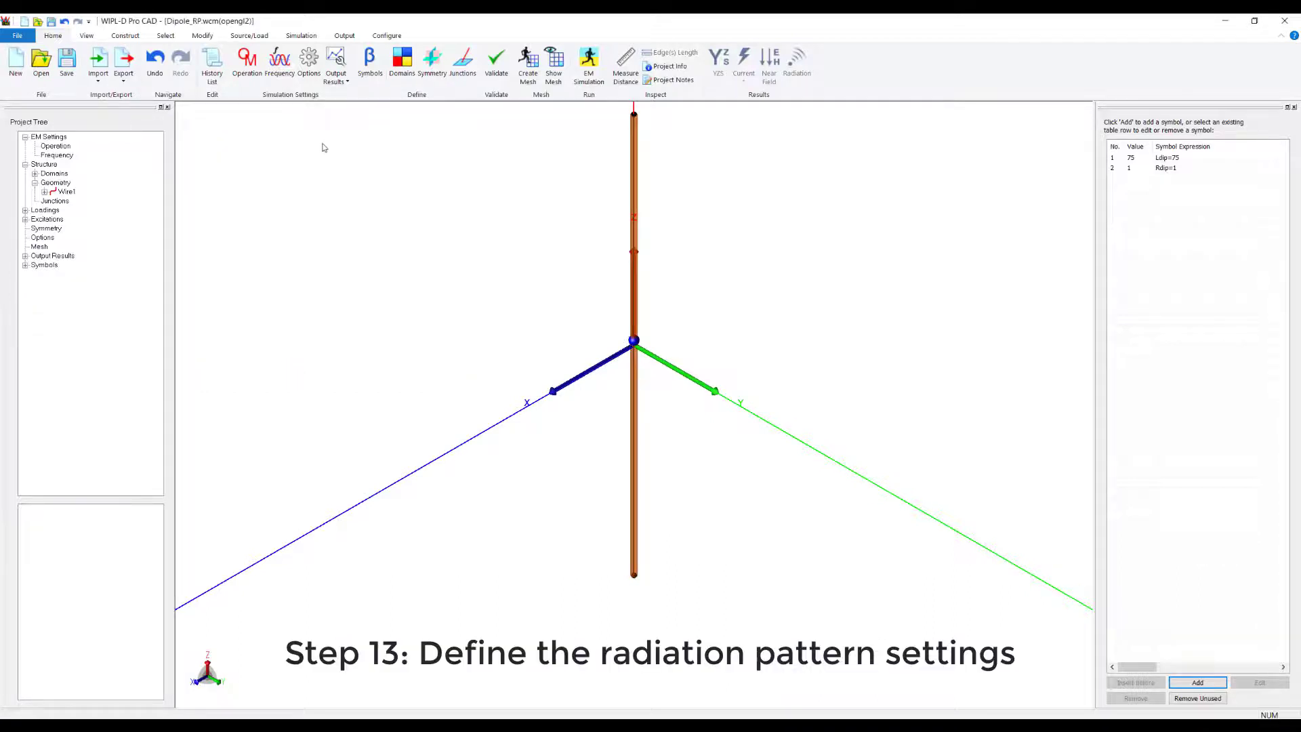
# Define the radiation pattern's phi range with 73 directions and a stop direction of 360
pyautogui.click(336, 75)
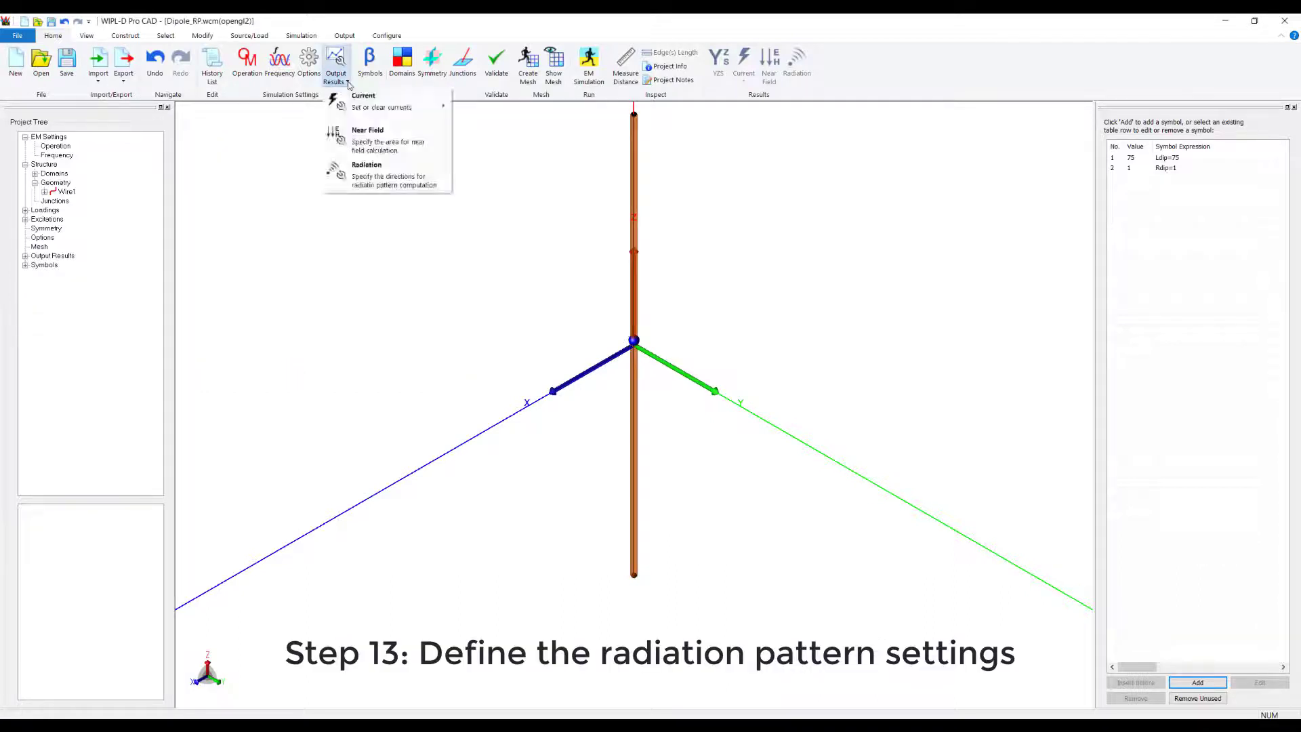
pyautogui.click(372, 177)
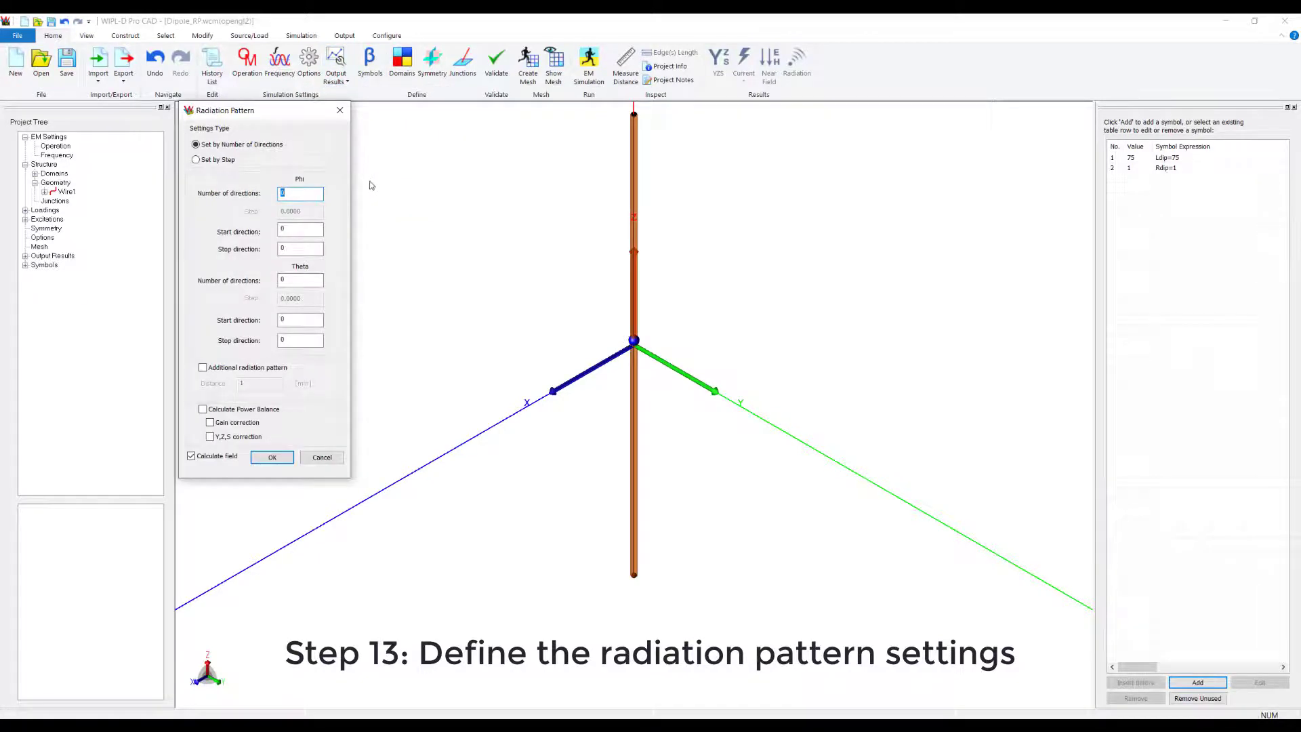
pyautogui.write('73')
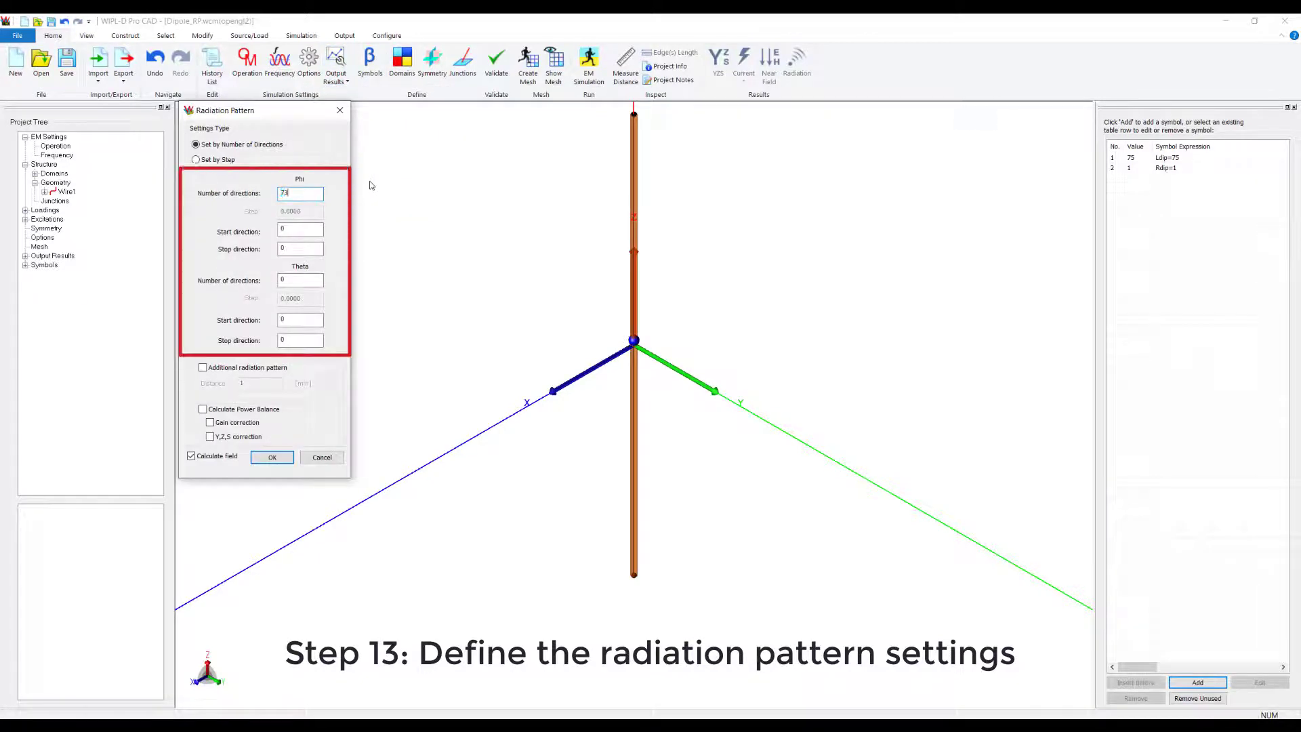
pyautogui.press('Tab')
pyautogui.write('36')
pyautogui.press('Tab')
# Set the radiation pattern's theta range to 37 directions from -90 to 90 and apply the settings
pyautogui.write('37')
pyautogui.press('Tab')
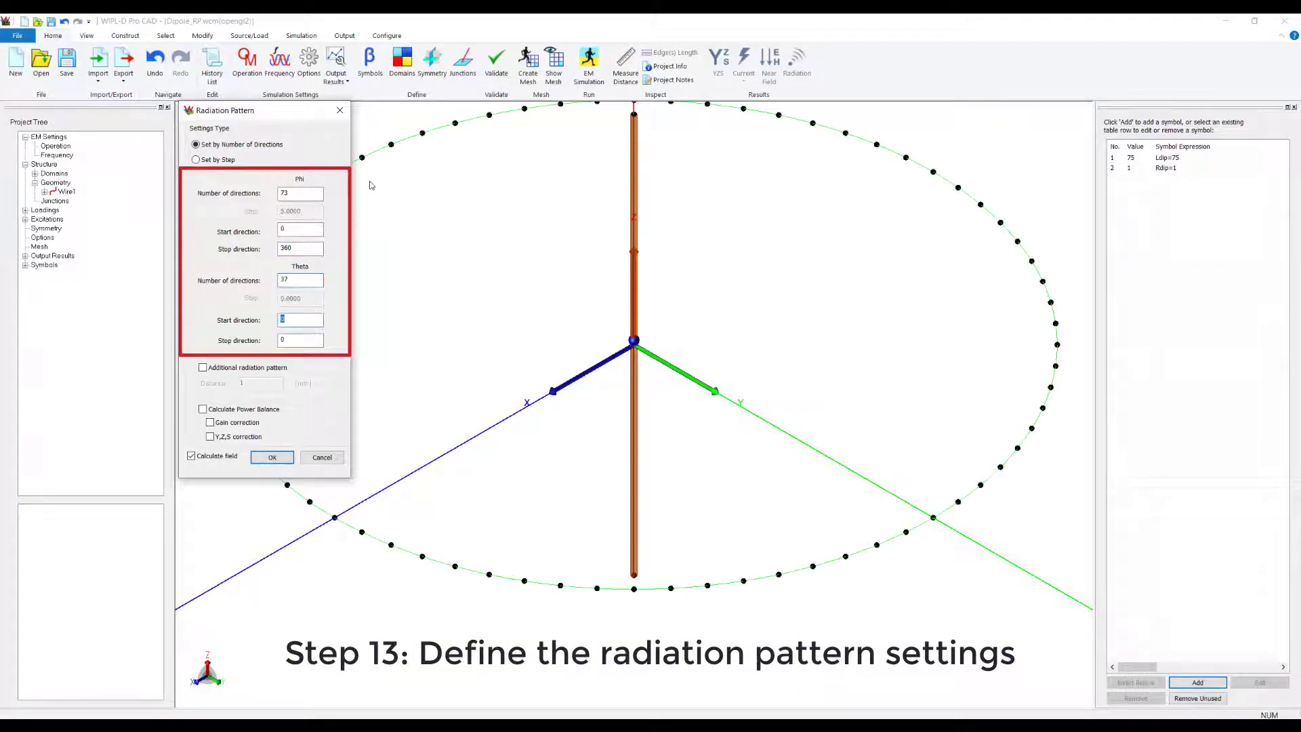
pyautogui.write('9')
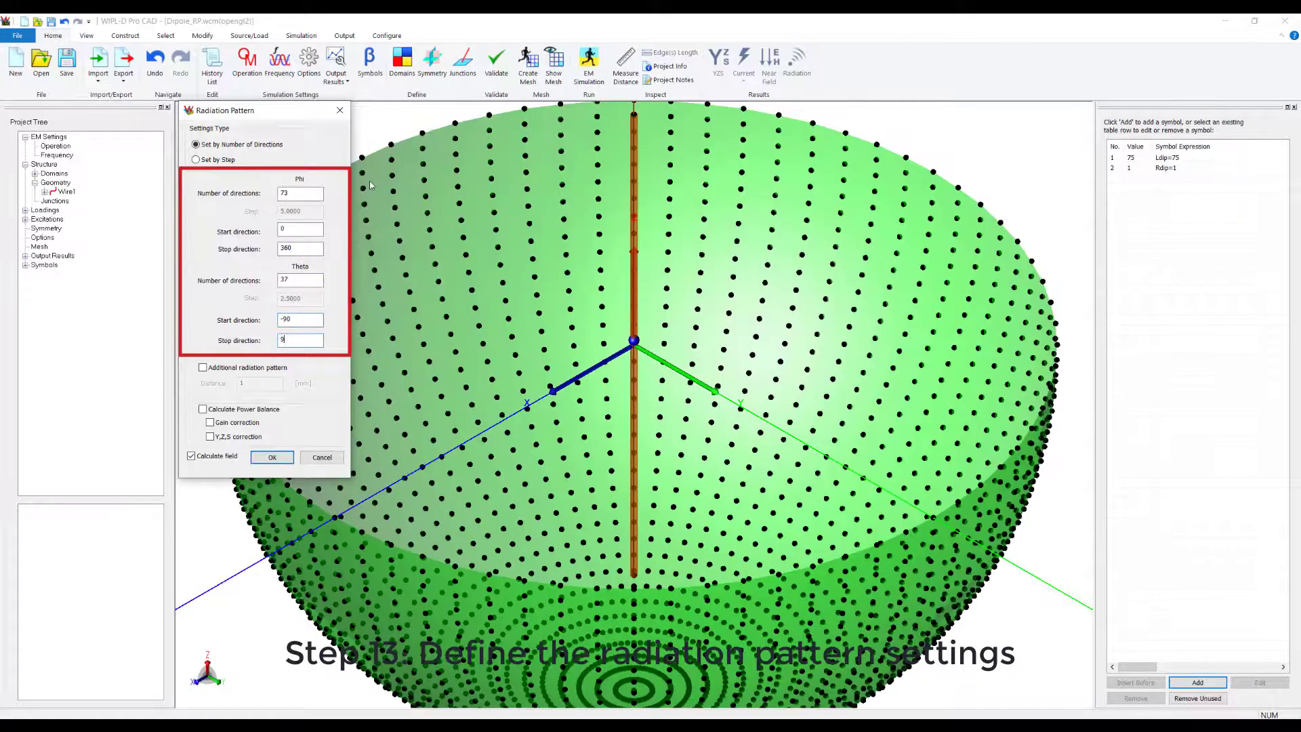
pyautogui.write('0')
pyautogui.press('Tab')
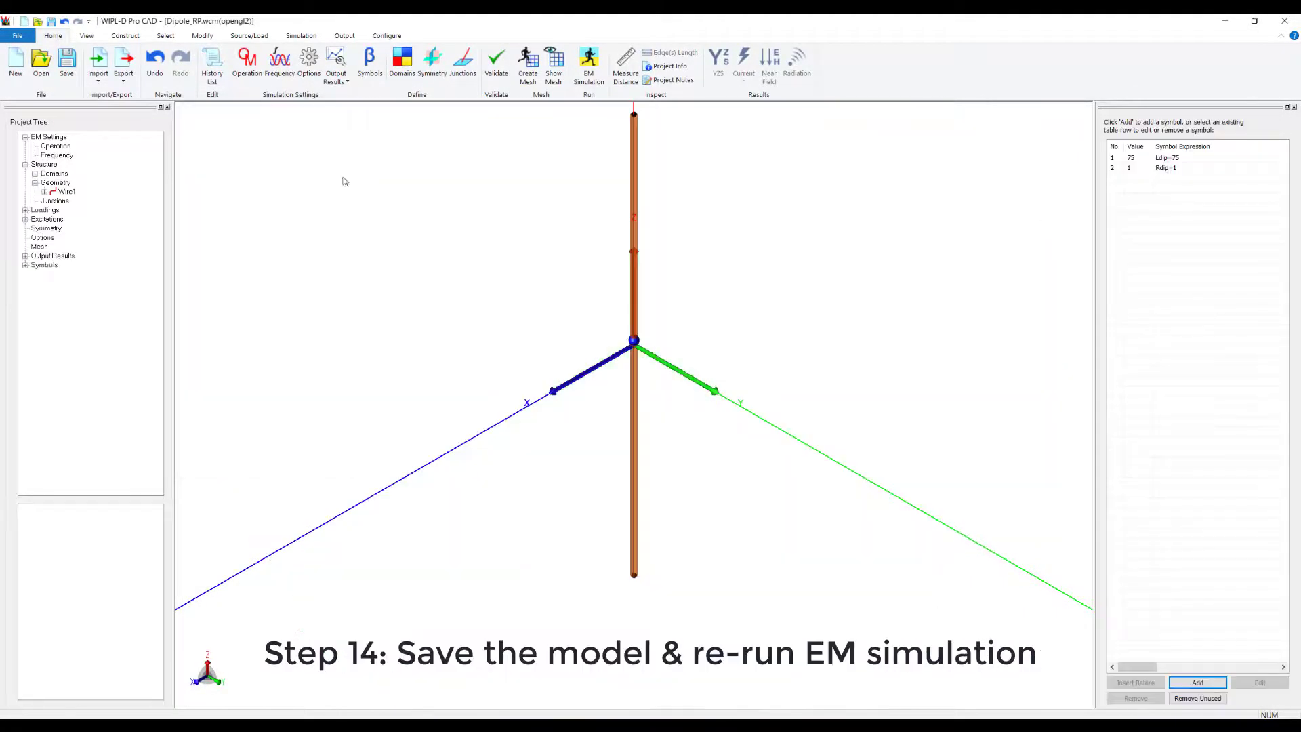
# Save the Dipole_RP model and run the EM simulation
pyautogui.click(67, 60)
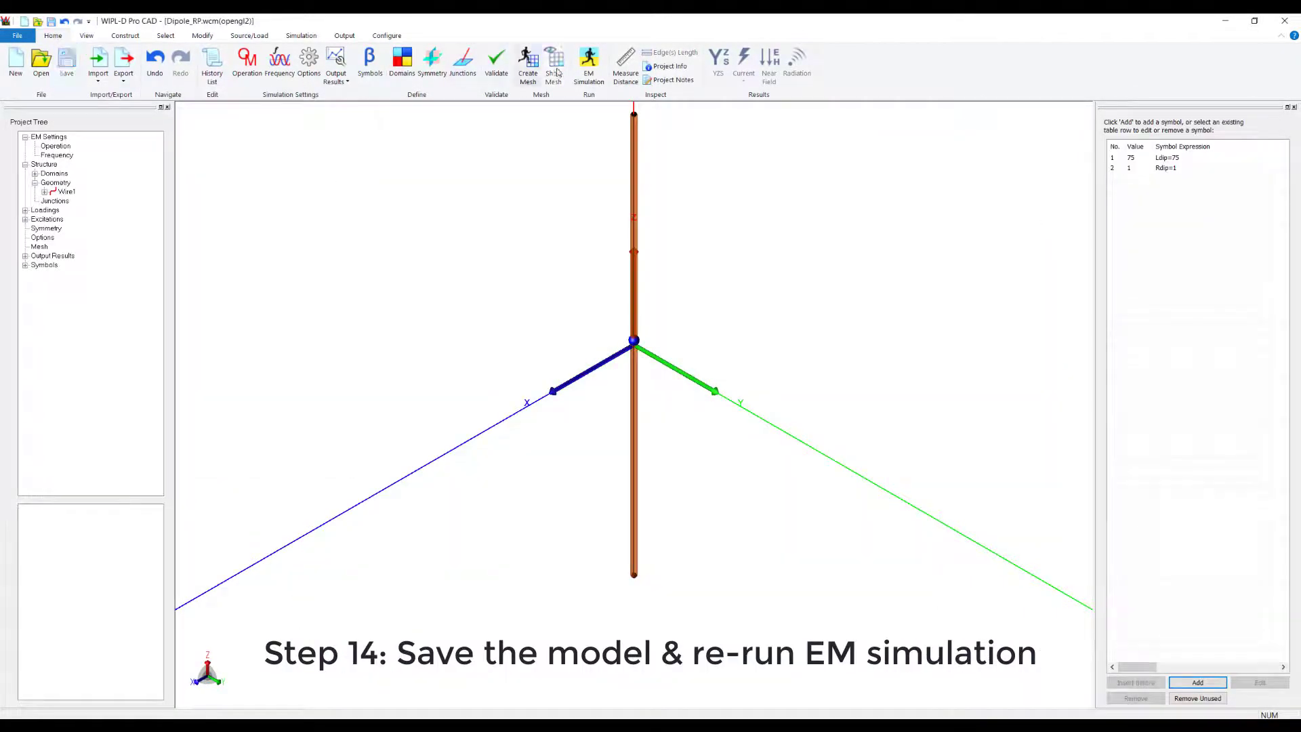
pyautogui.click(589, 61)
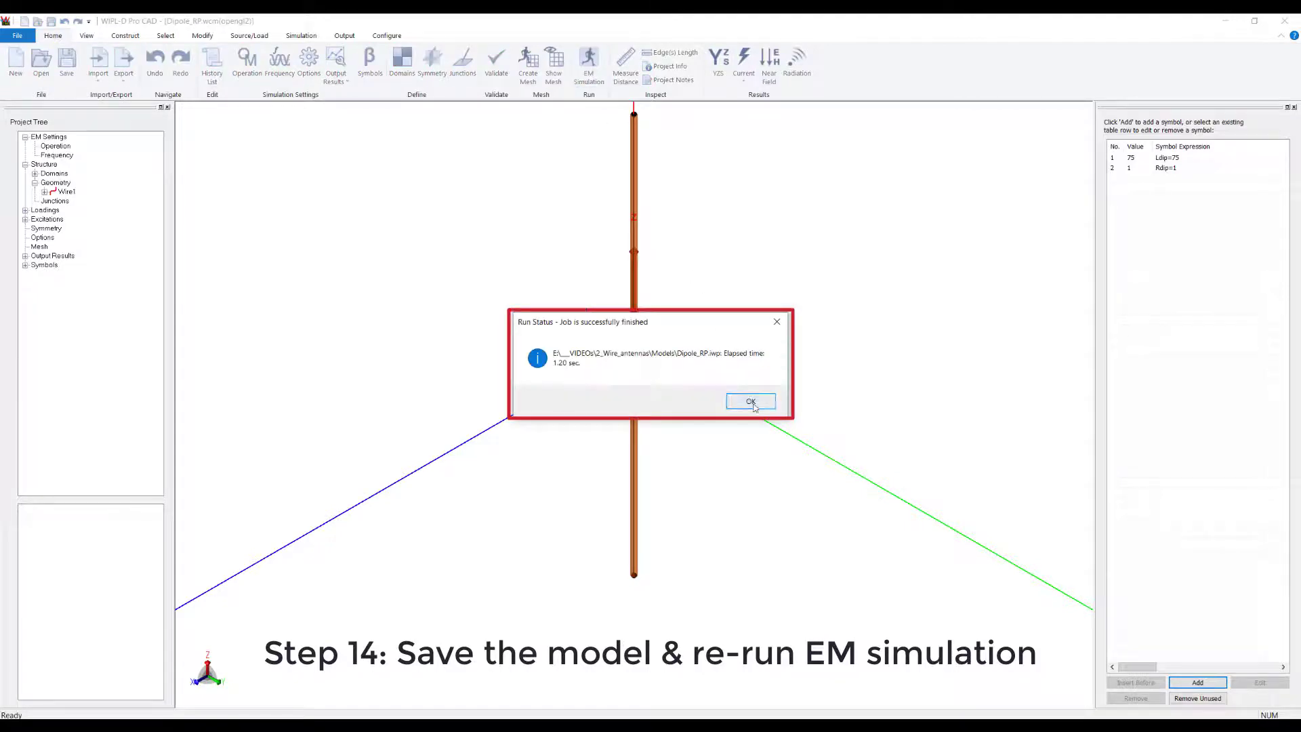
pyautogui.click(751, 402)
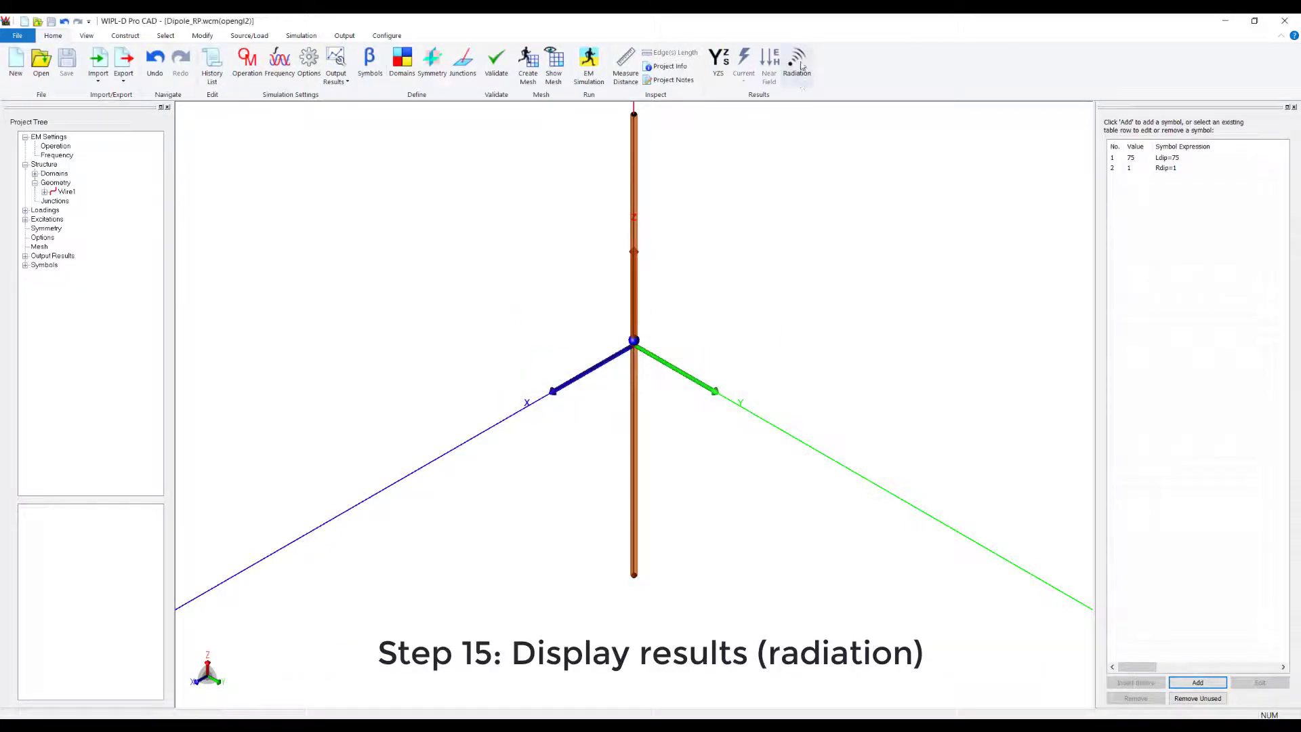
# Display the 3D radiation pattern beside the dipole model and show its gain in dB
pyautogui.click(798, 62)
pyautogui.moveTo(274, 60); pyautogui.dragTo(1017, 133)
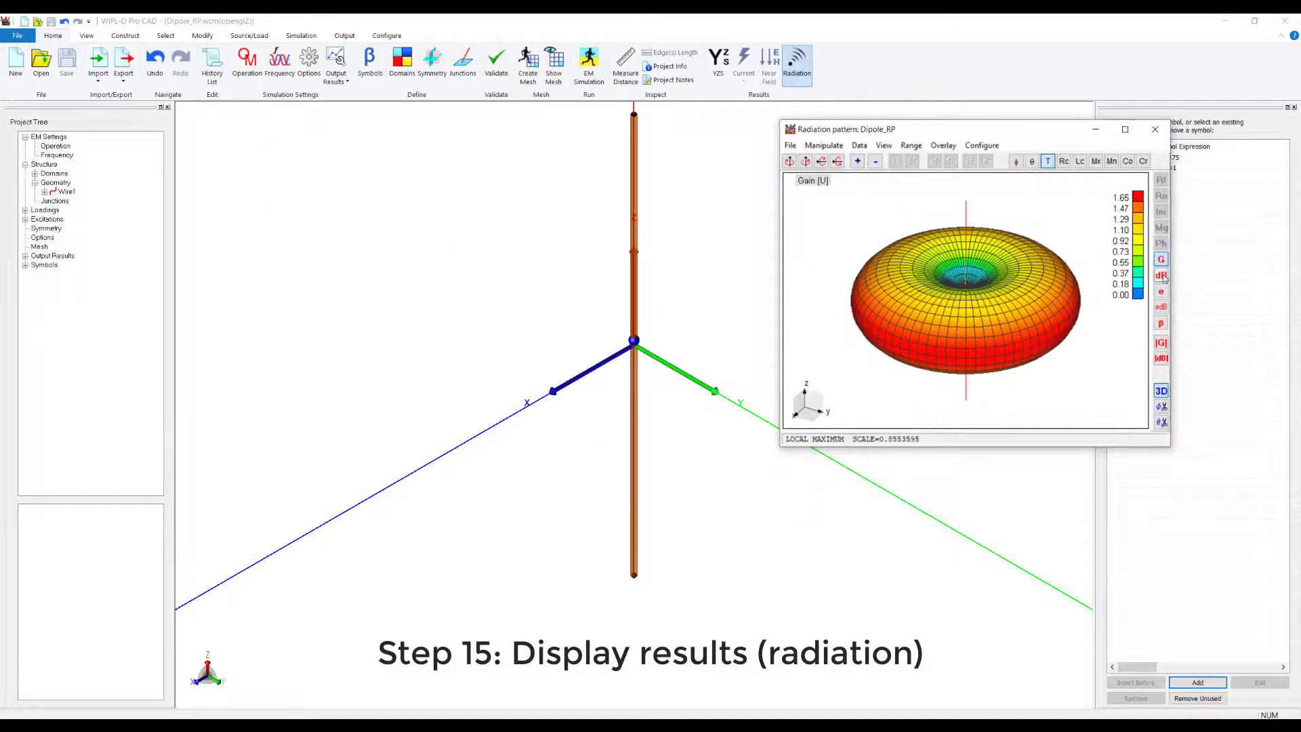
pyautogui.click(1161, 275)
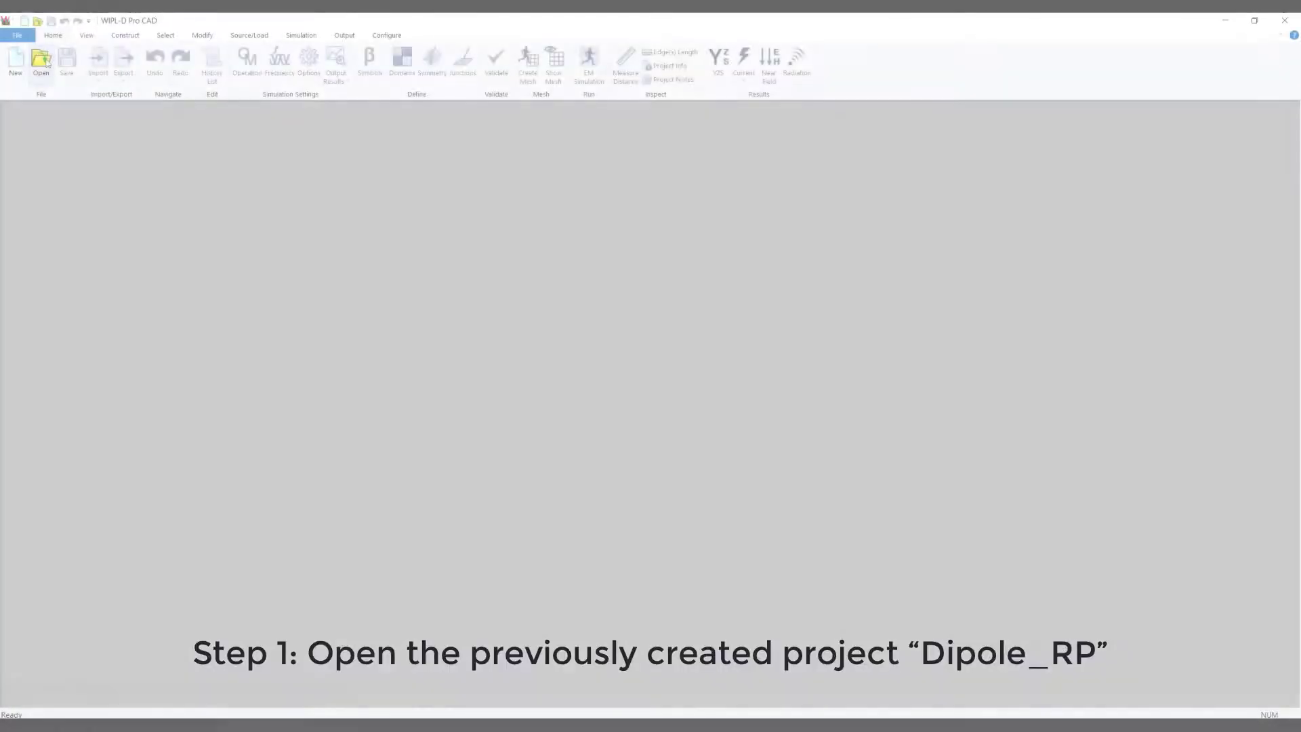
# Open the Dipole_RP.wcm project from the Models folder
pyautogui.click(46, 63)
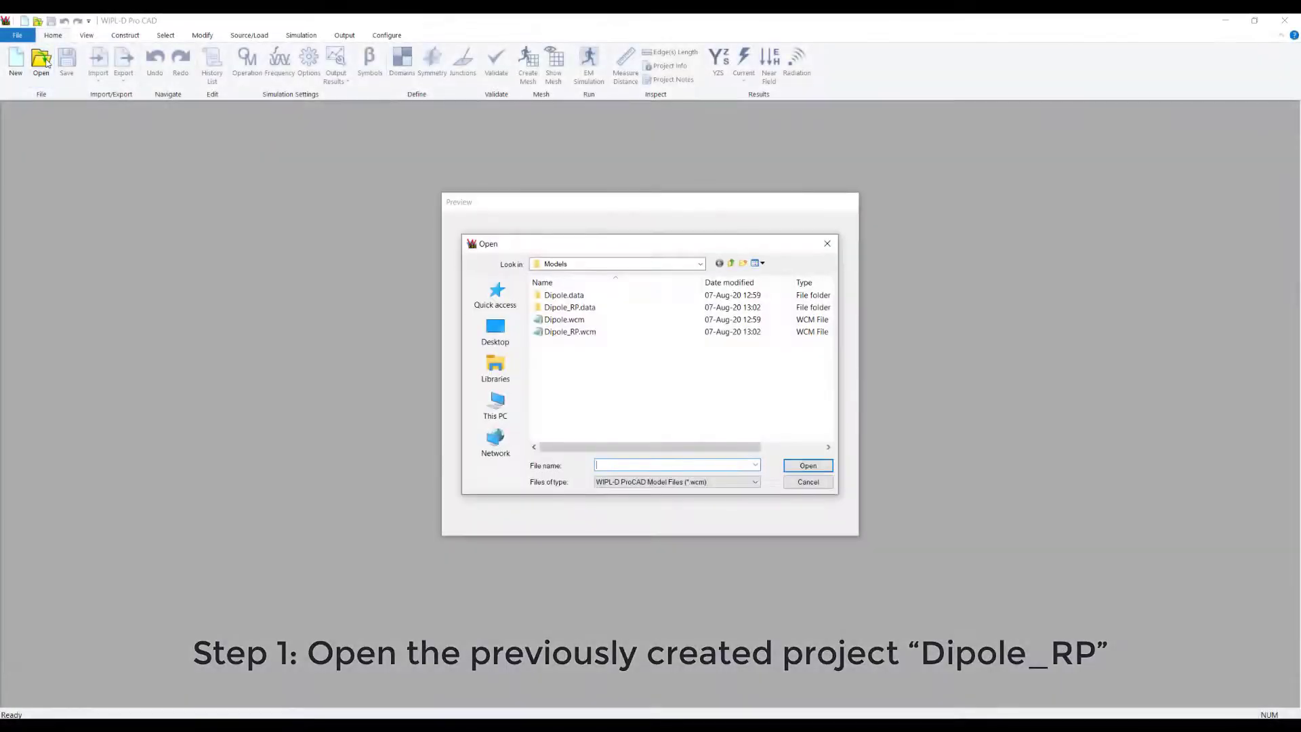
pyautogui.click(570, 332)
pyautogui.click(808, 466)
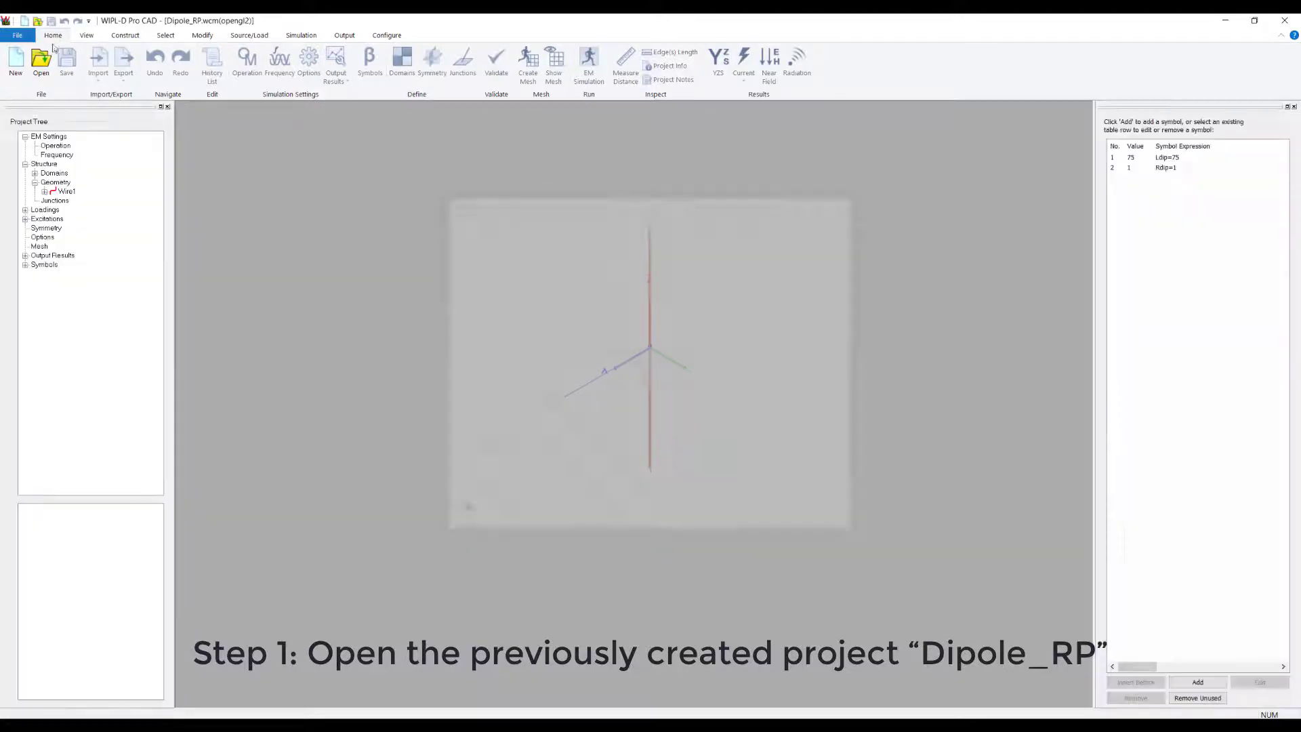
# Save a copy of the Dipole_RP project as Monopole_infinite
pyautogui.click(18, 34)
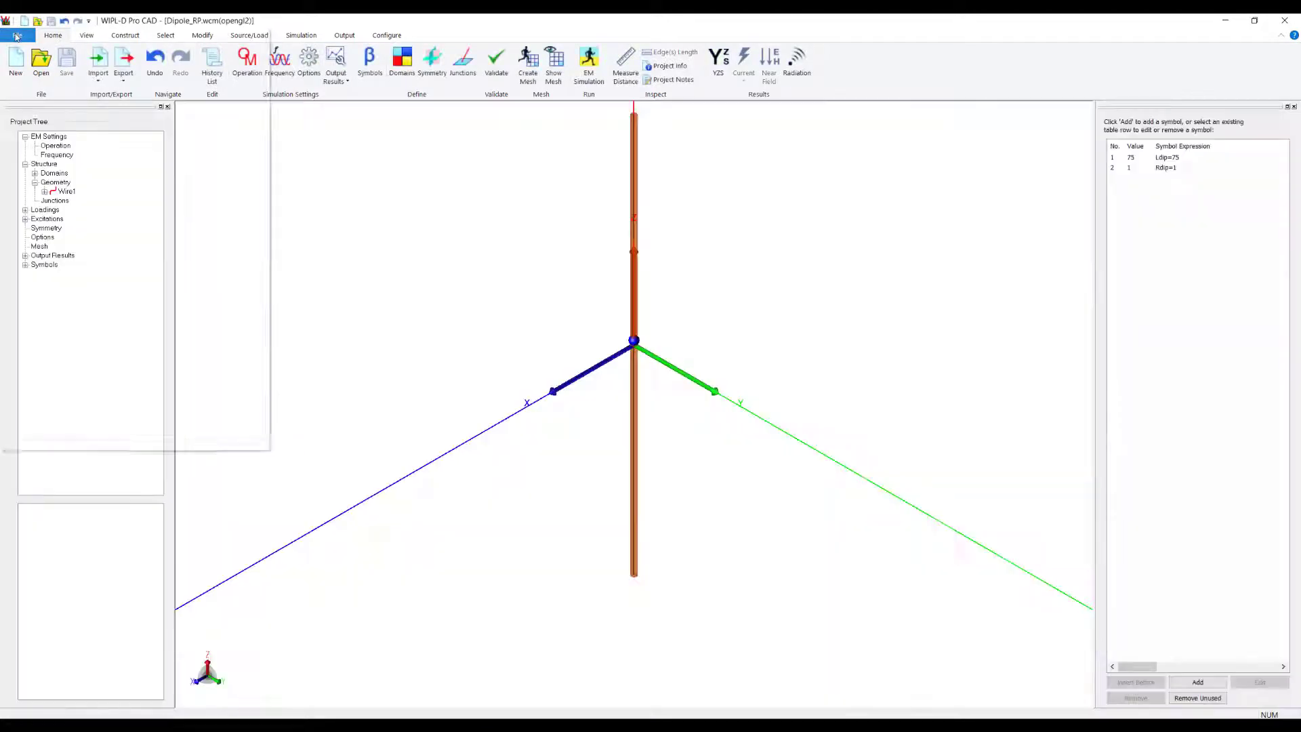
pyautogui.click(49, 197)
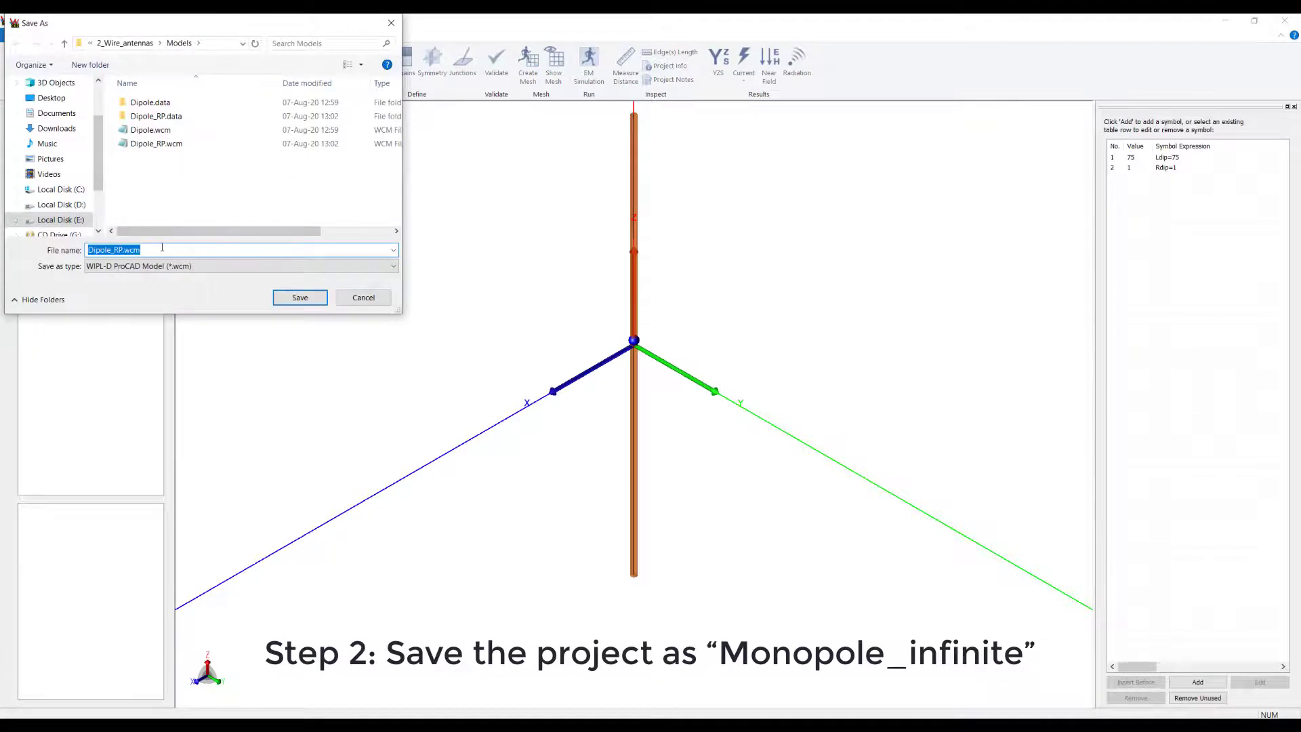
pyautogui.write('Mon')
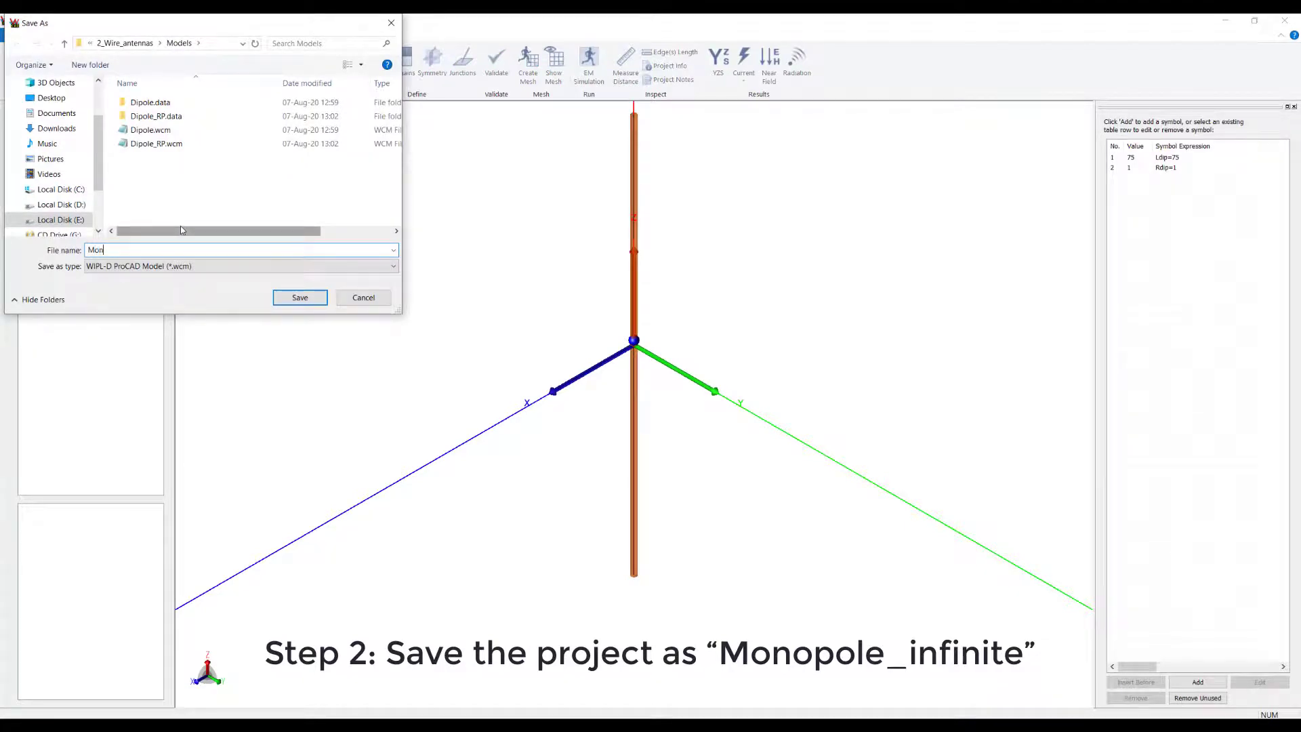
pyautogui.write('opole_infinite')
pyautogui.click(301, 300)
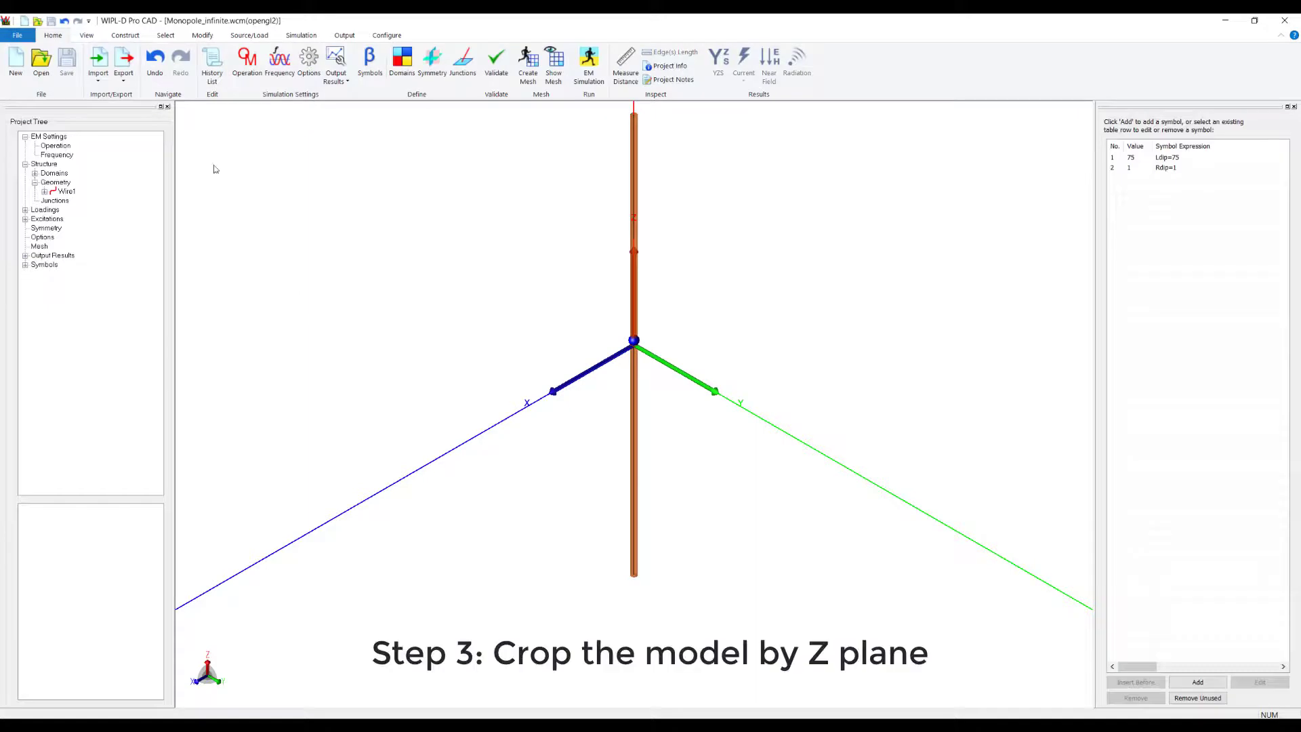
# Crop the model at the Z plane, removing the part of the wire with negative Z
pyautogui.click(204, 36)
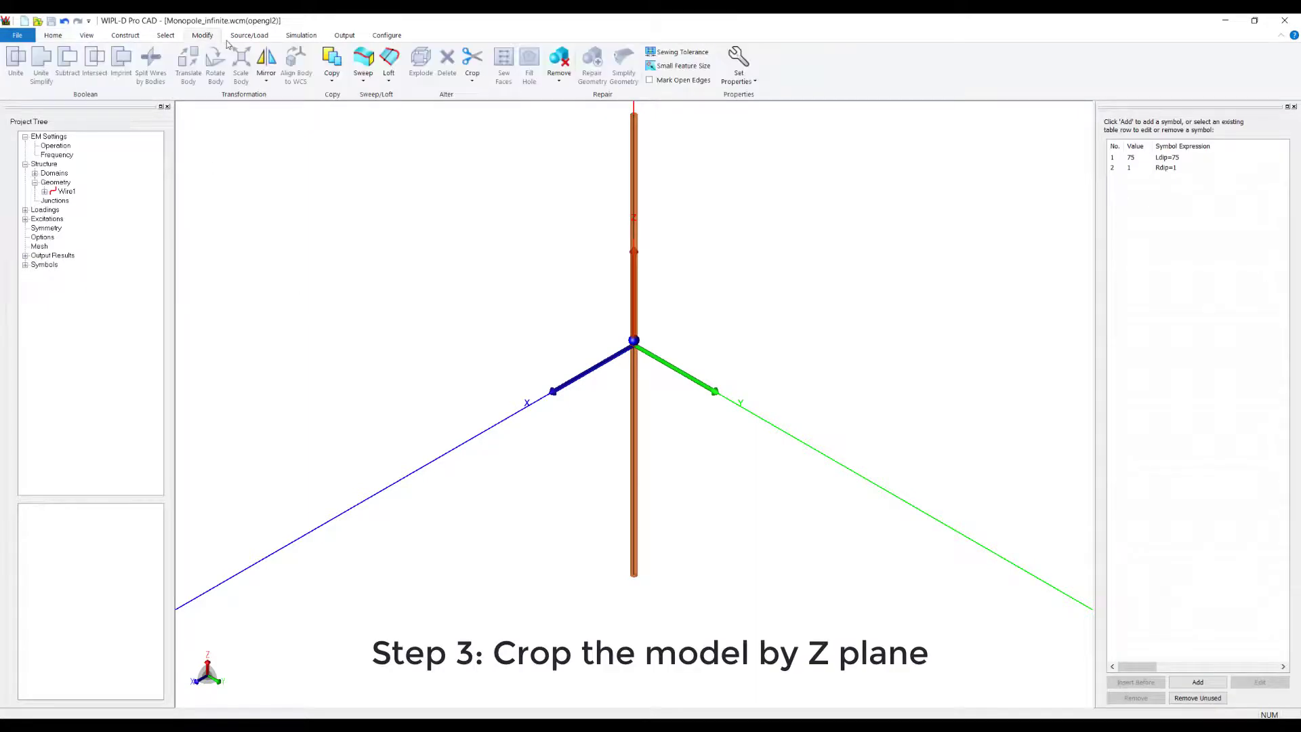
pyautogui.click(473, 76)
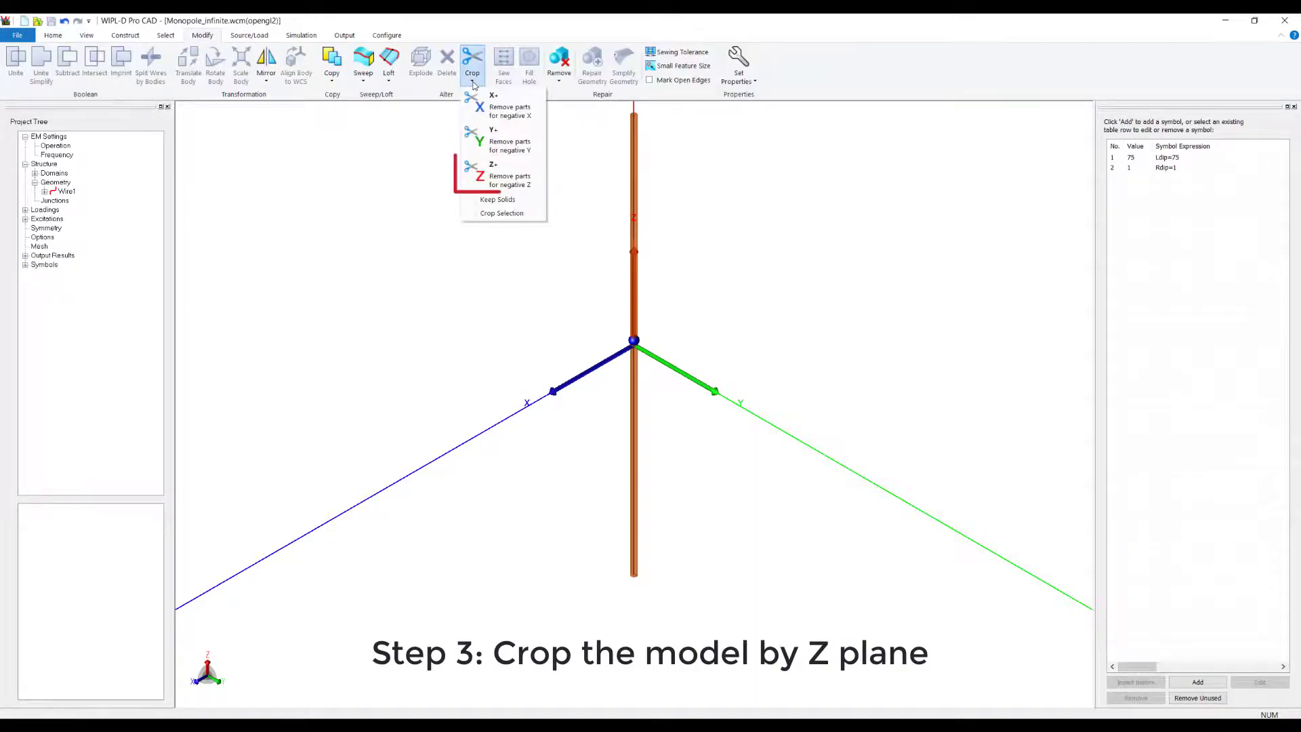
pyautogui.click(497, 179)
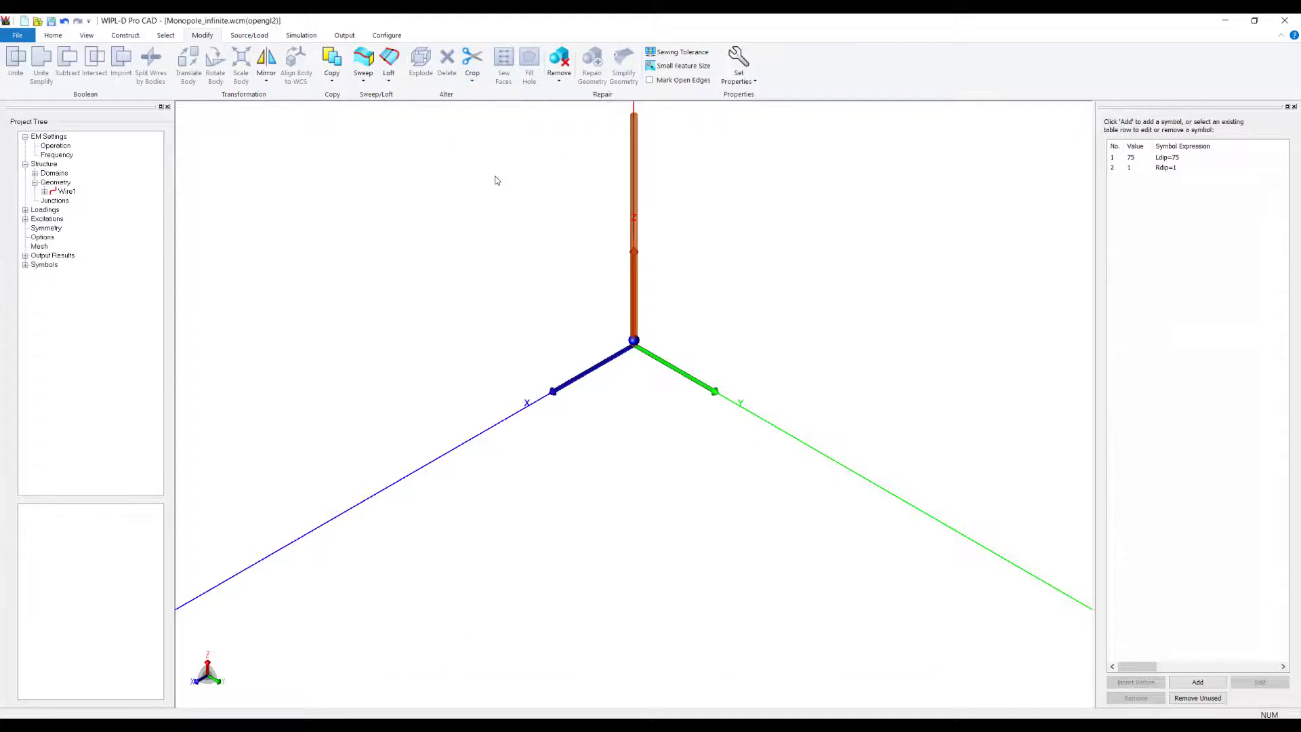
# Set the symmetry of the Z (xOy) plane to PEC and apply it
pyautogui.click(60, 36)
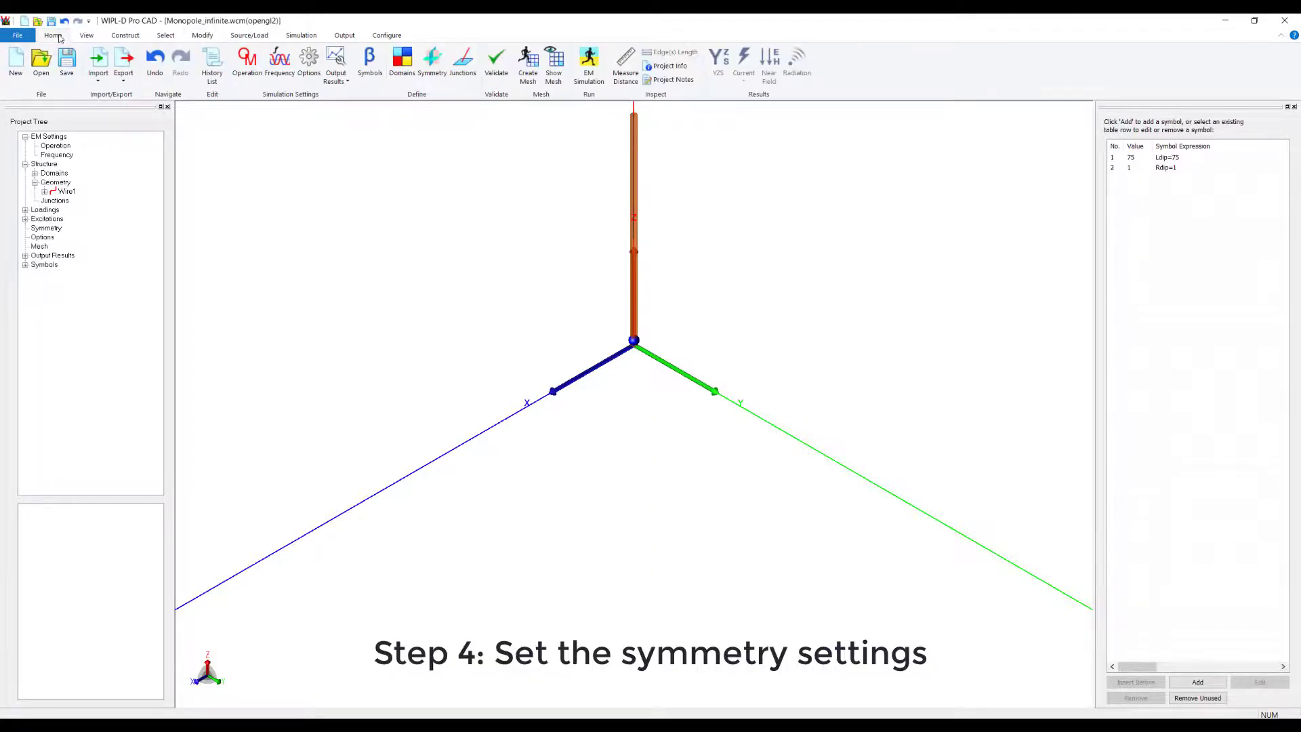
pyautogui.click(431, 63)
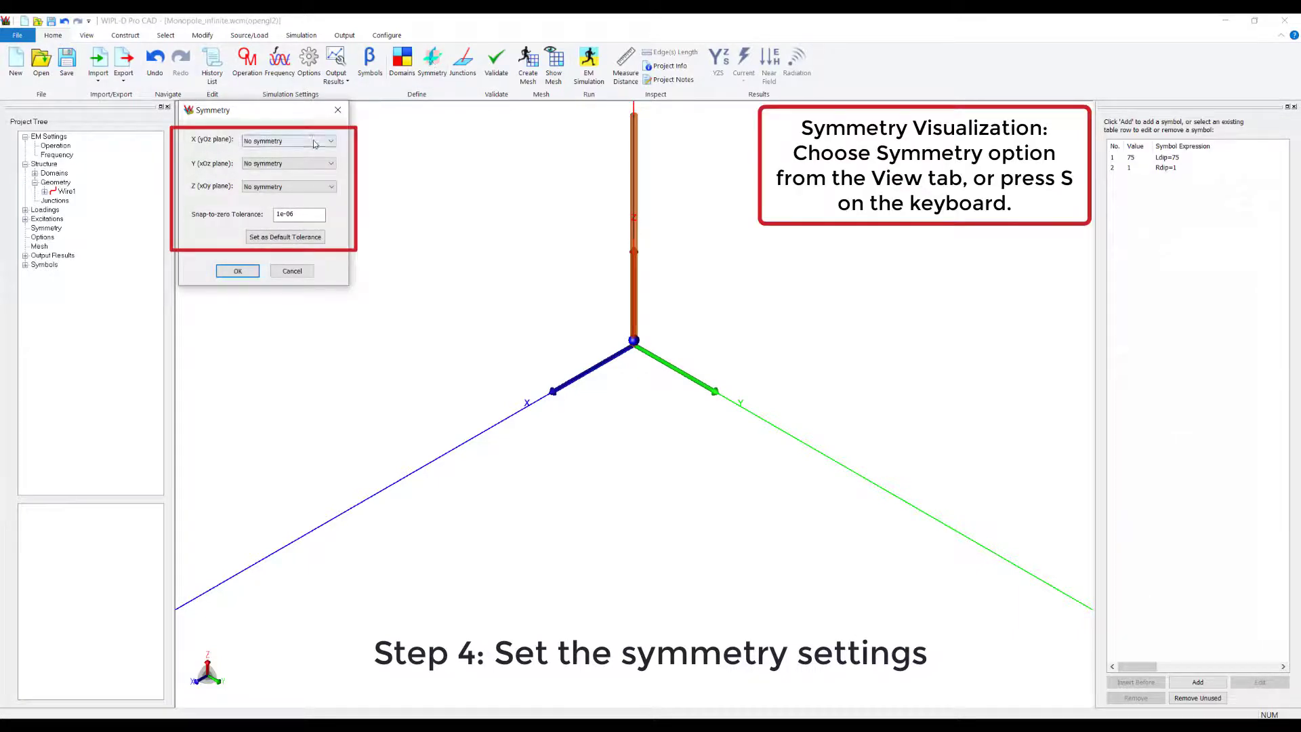
pyautogui.click(308, 187)
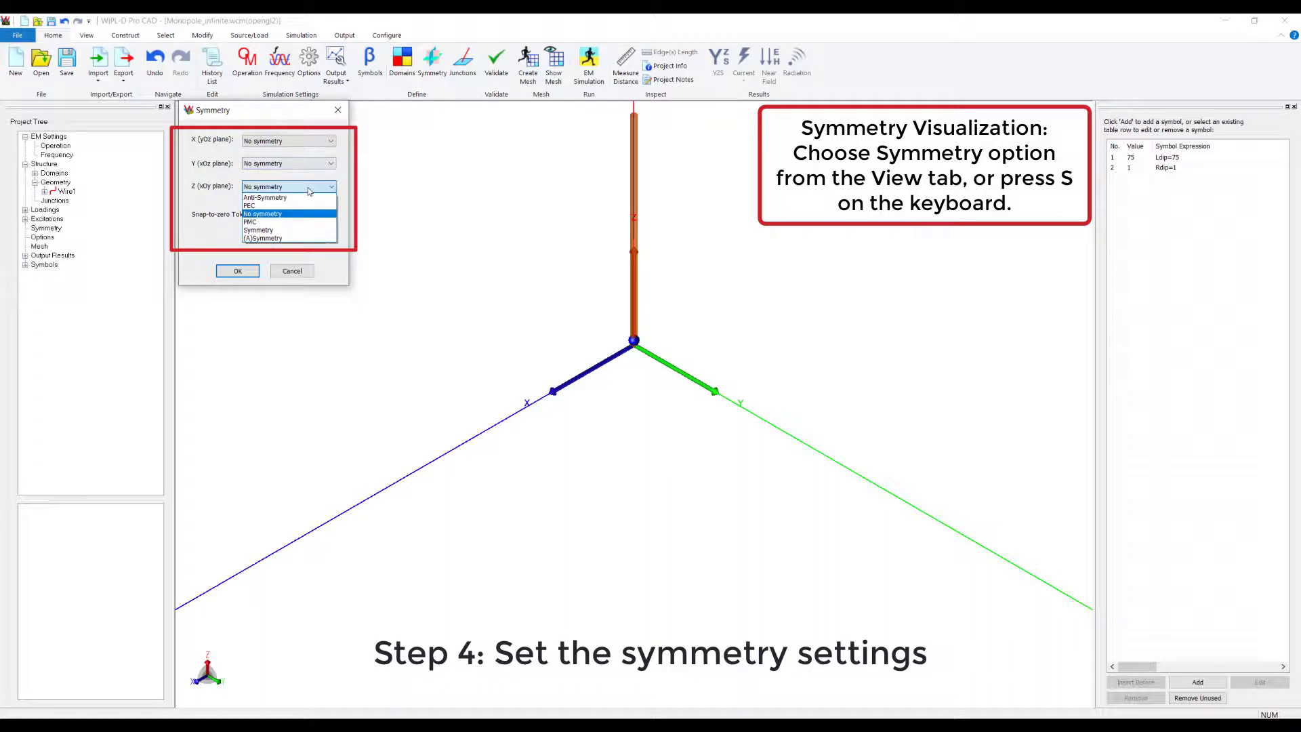
pyautogui.click(284, 206)
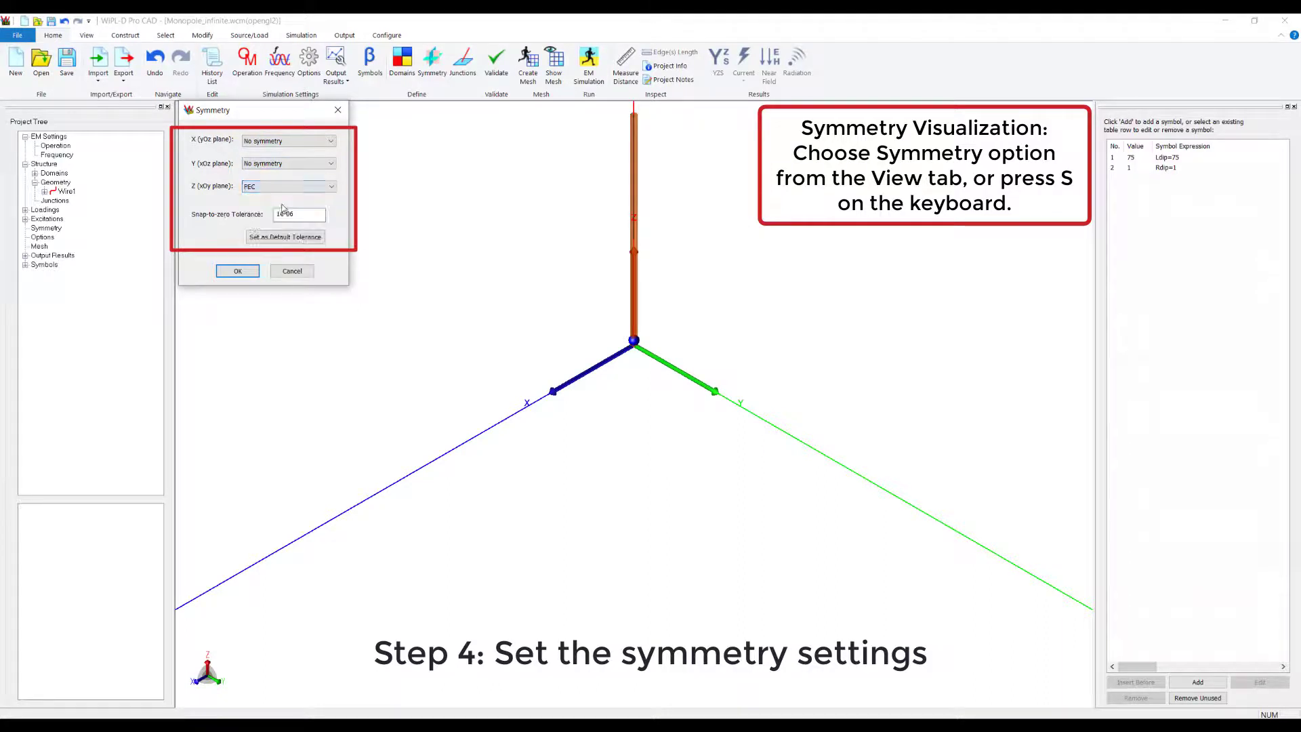
pyautogui.click(237, 272)
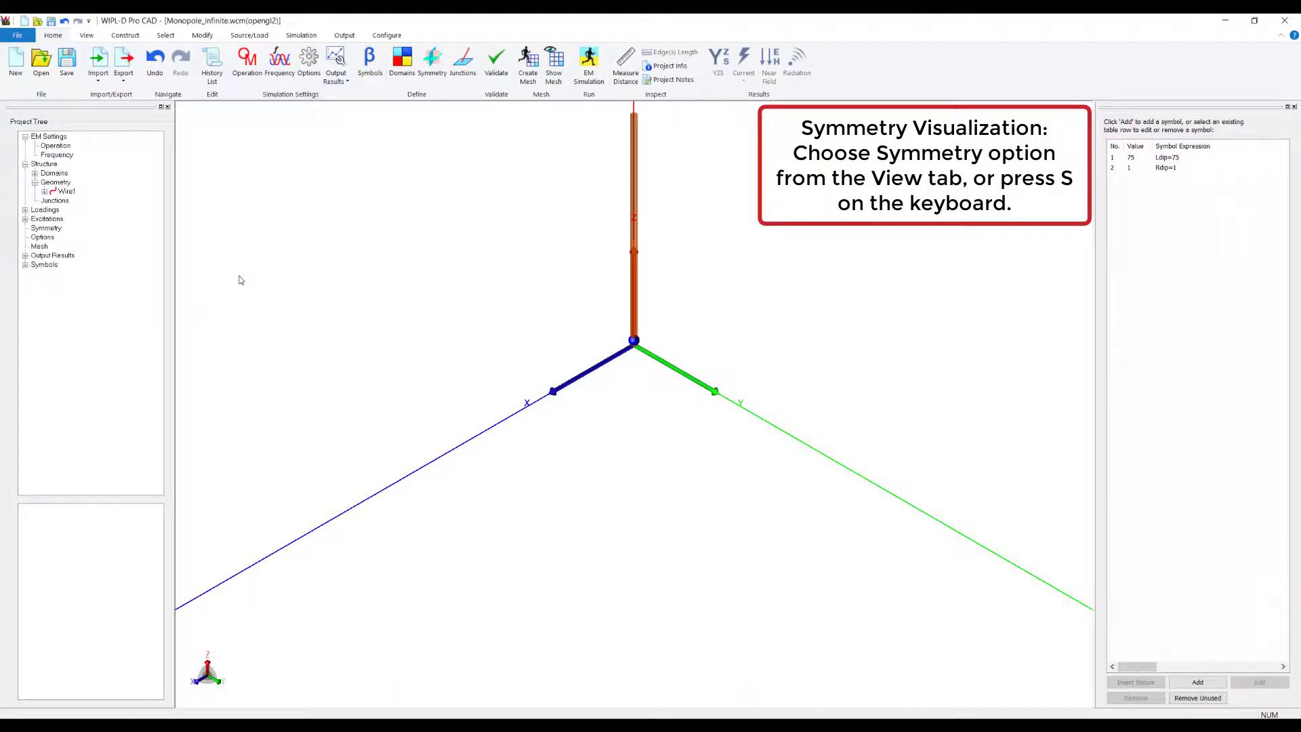
# Save the infinite-plane monopole model and run its EM simulation
pyautogui.click(68, 65)
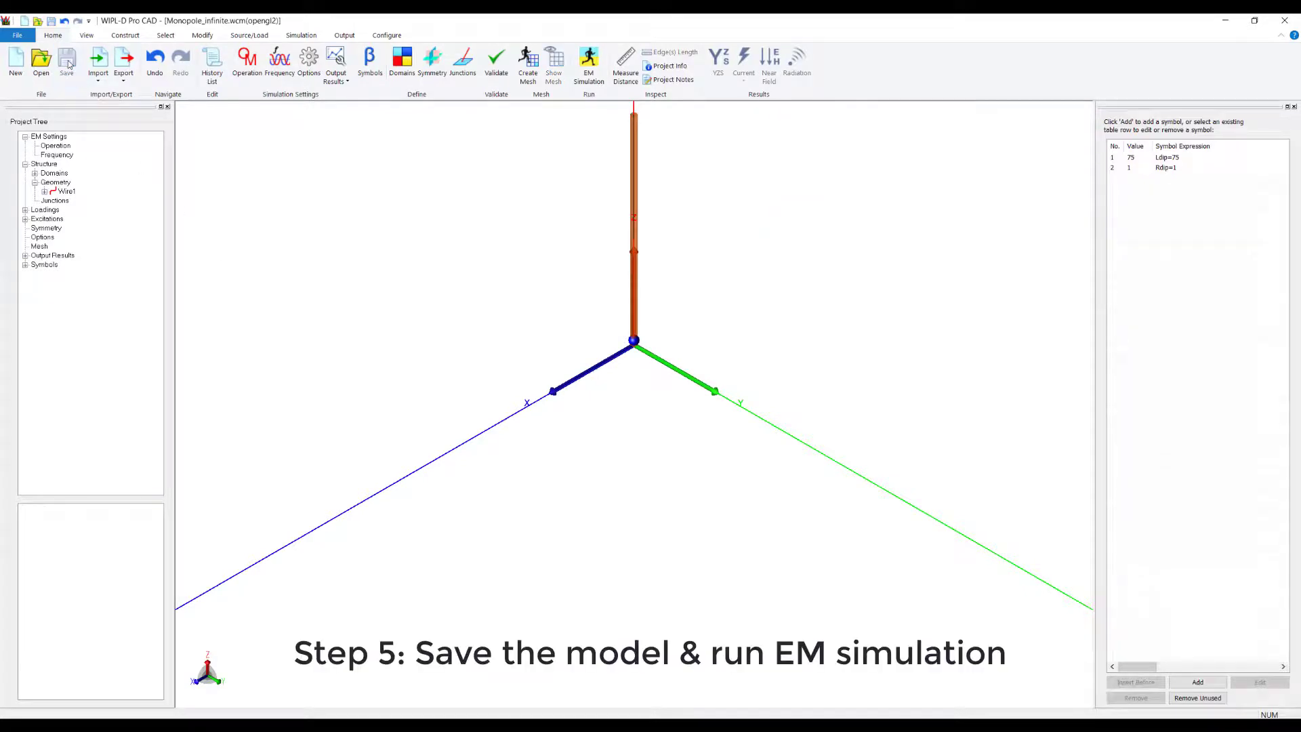
pyautogui.click(588, 64)
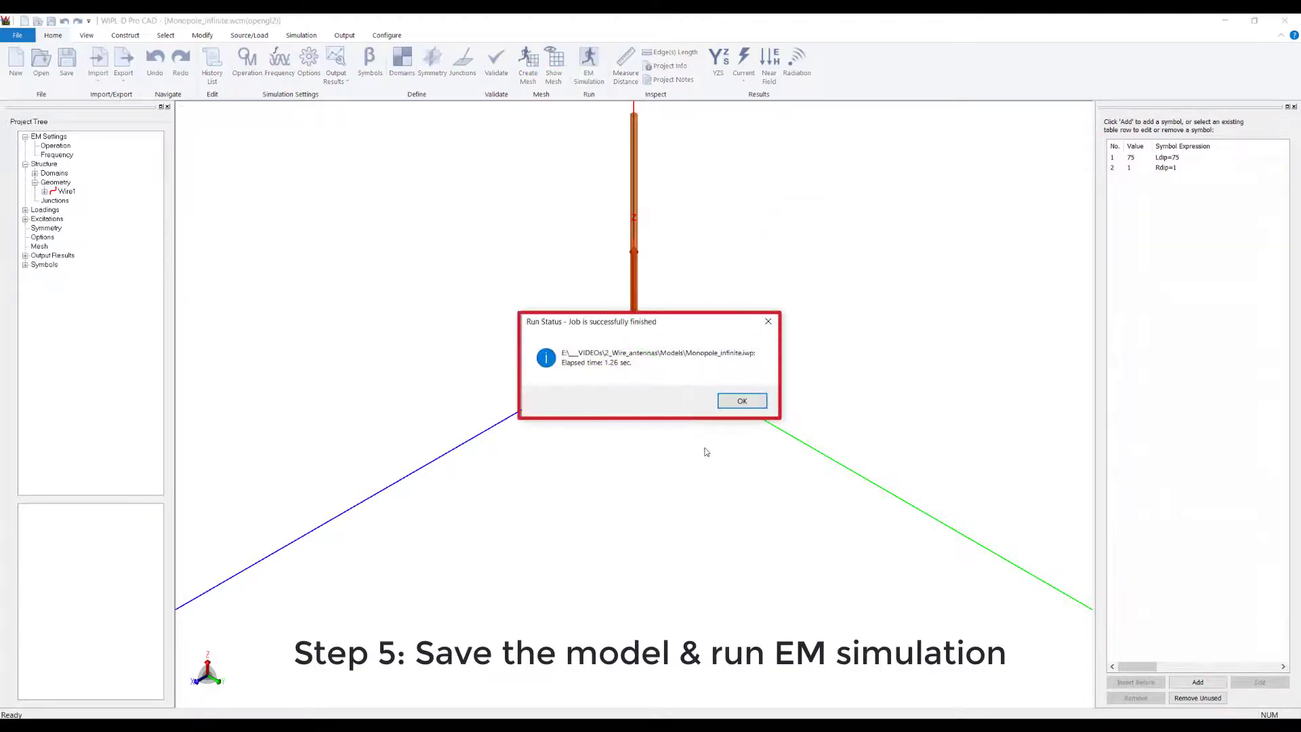
pyautogui.click(742, 402)
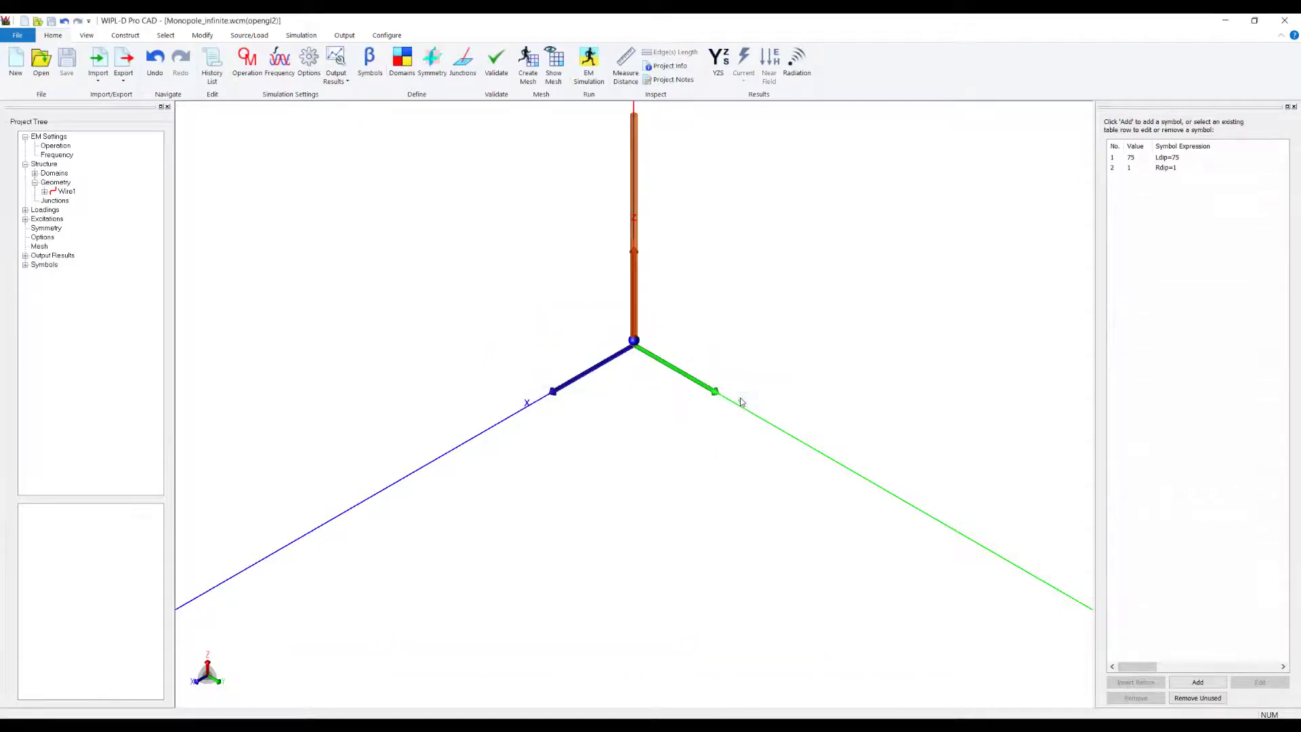
# Display the Monopole_infinite 3D radiation pattern with gain in dB and move its window clear of the model
pyautogui.click(796, 63)
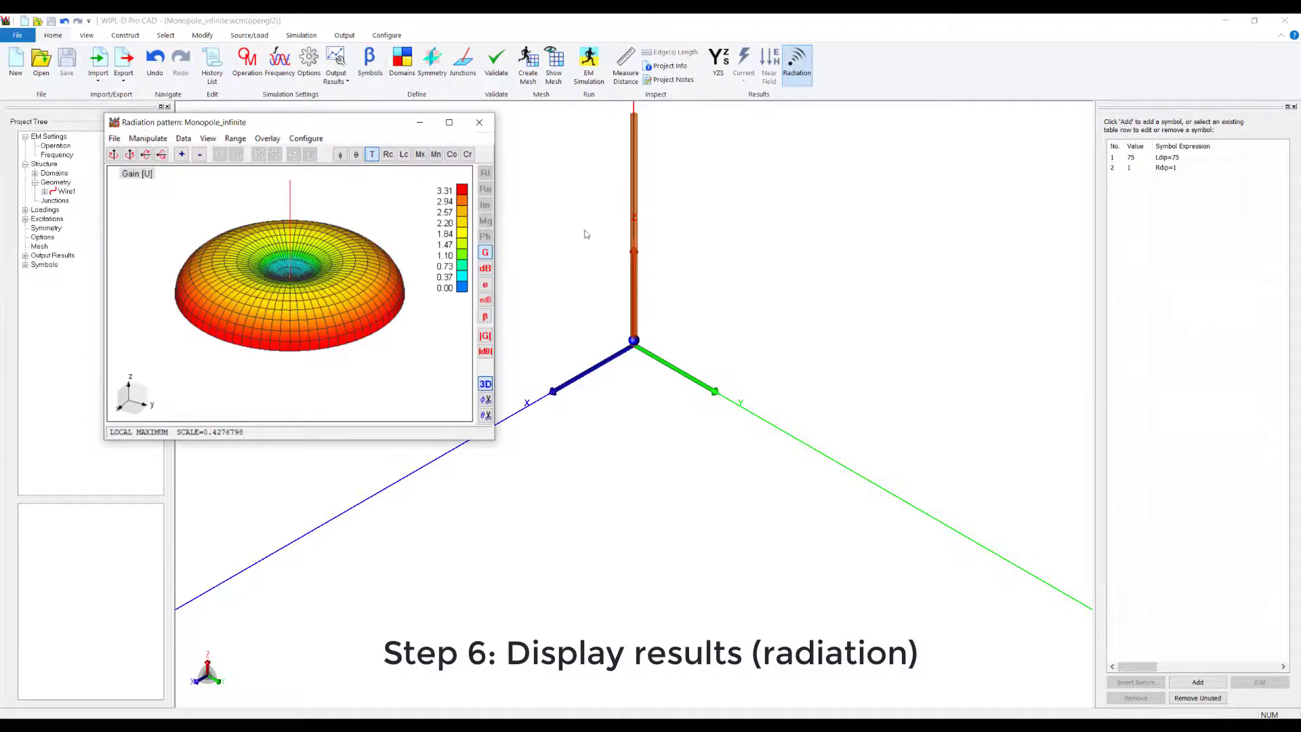
pyautogui.click(486, 270)
pyautogui.moveTo(346, 130); pyautogui.dragTo(991, 120)
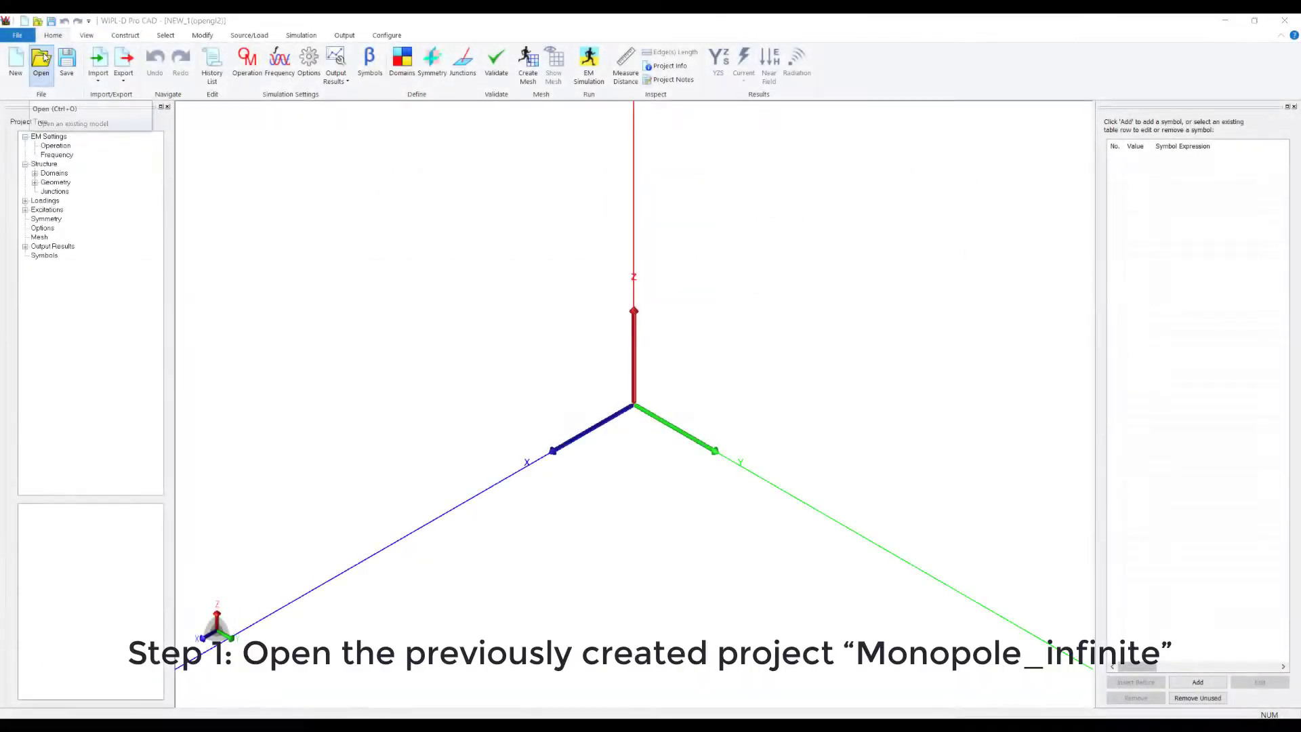
# Open the Monopole_infinite.wcm project from the Models folder
pyautogui.click(42, 59)
pyautogui.click(583, 356)
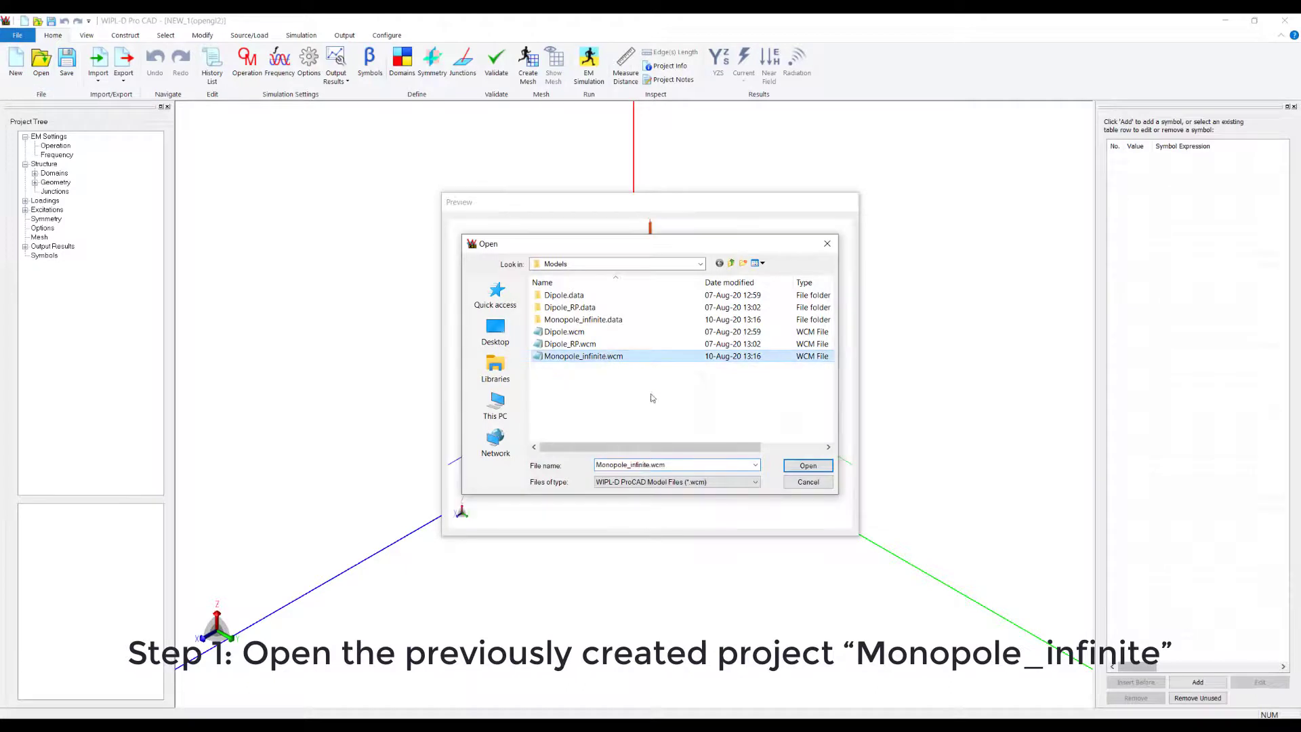
pyautogui.click(807, 466)
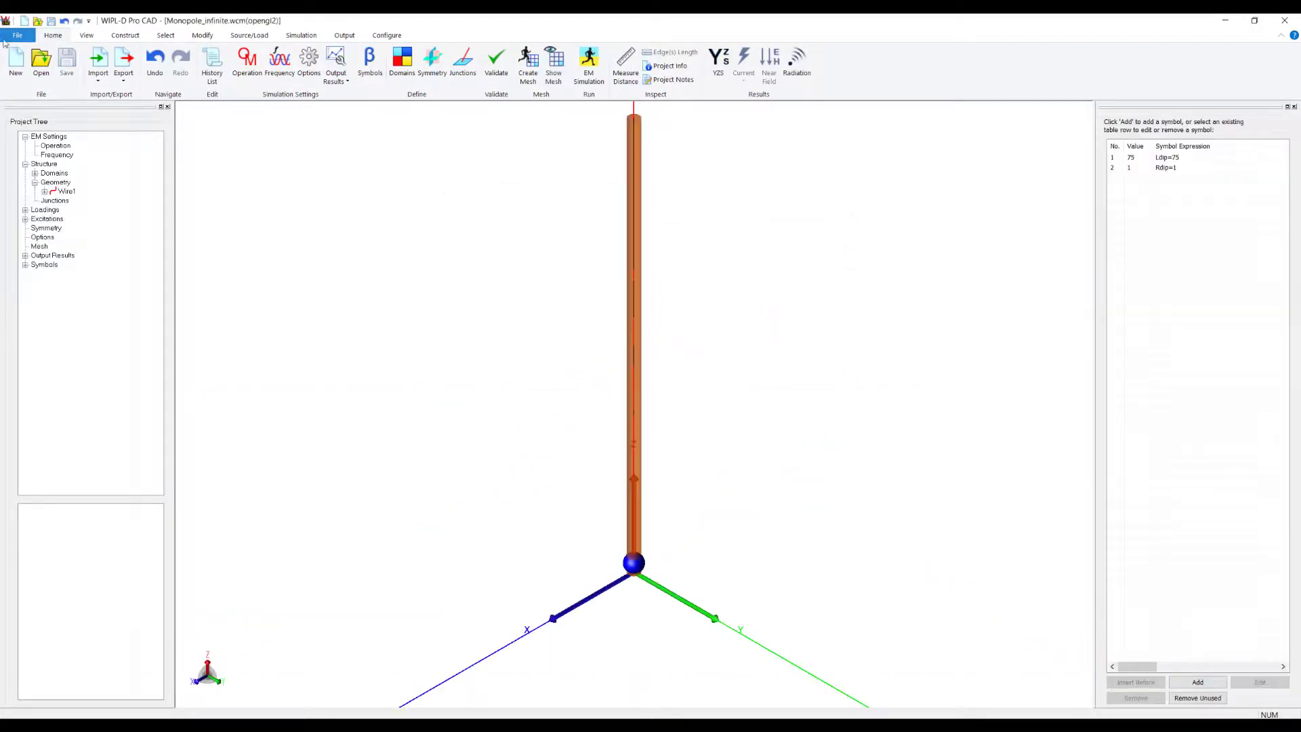
# Save a copy of the Monopole_infinite project as Monopole_finite in the Models folder
pyautogui.click(17, 35)
pyautogui.click(34, 198)
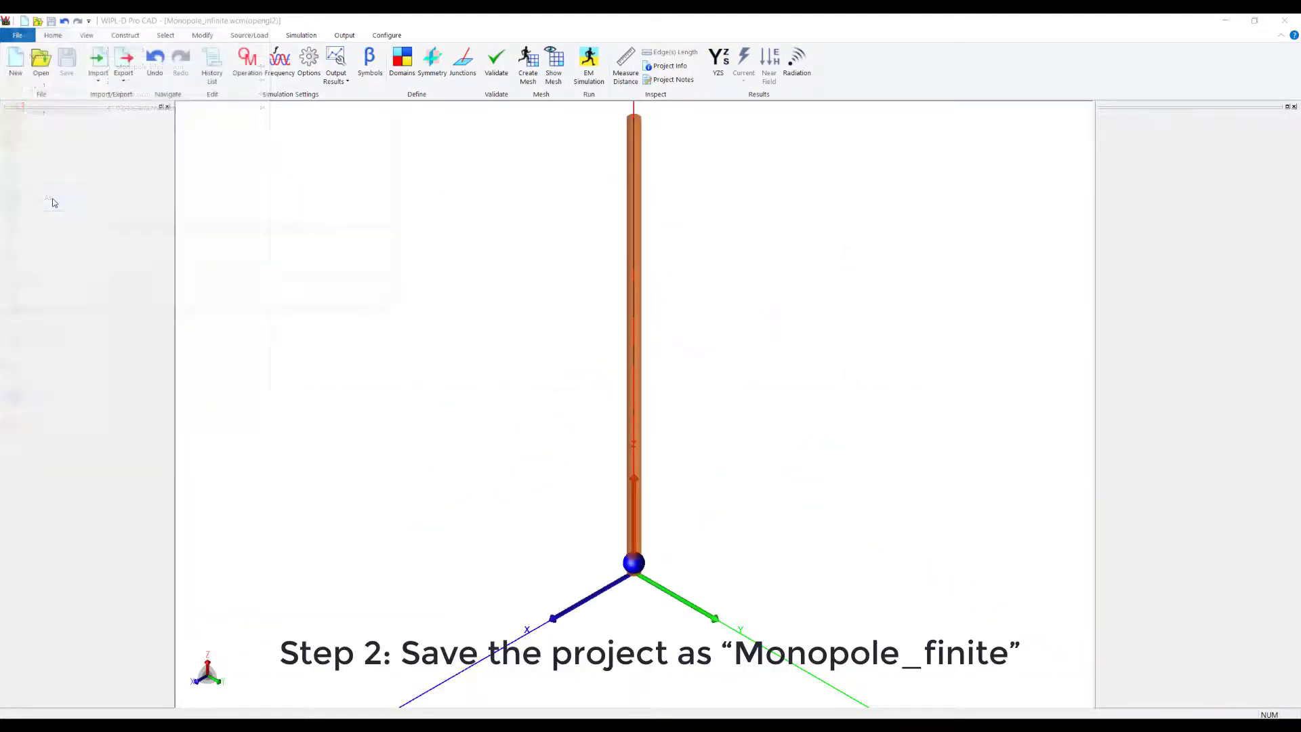
pyautogui.click(213, 250)
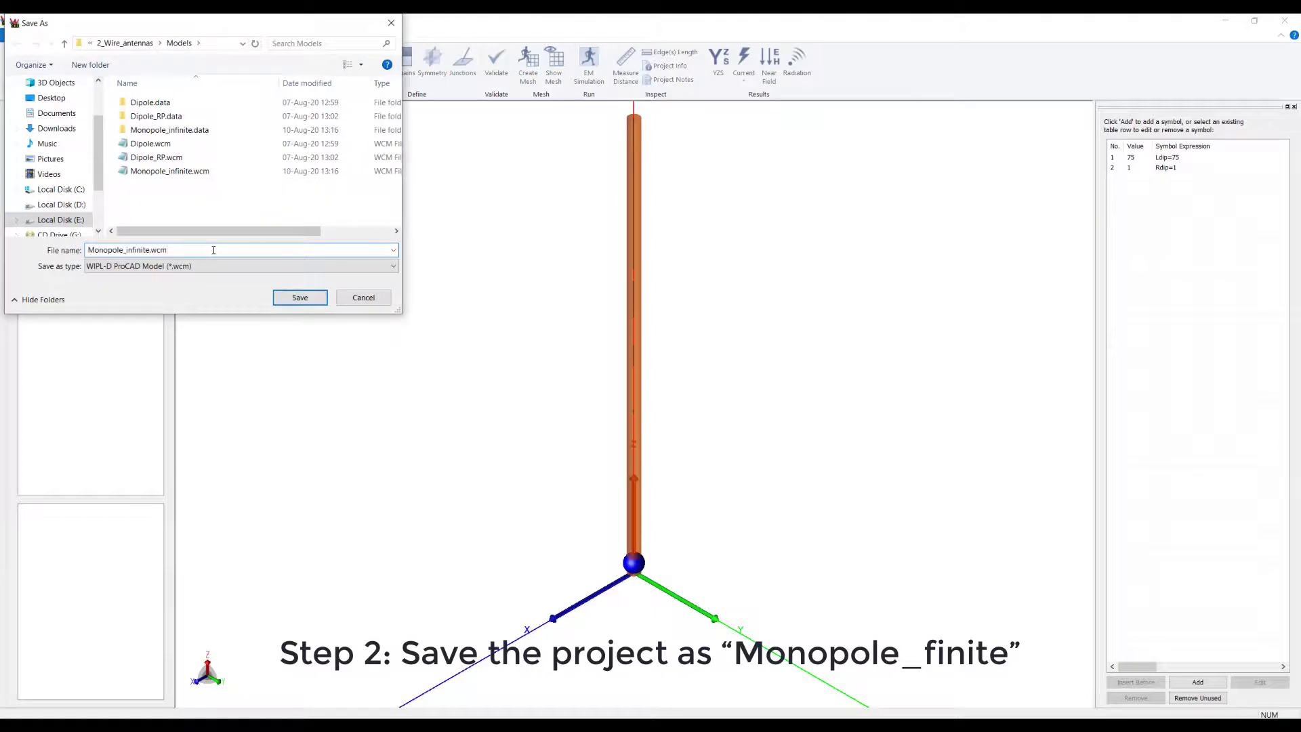
pyautogui.press('BackSpace')
pyautogui.press('BackSpace')
pyautogui.press('BackSpace')
pyautogui.press('BackSpace')
pyautogui.press('BackSpace')
pyautogui.press('BackSpace')
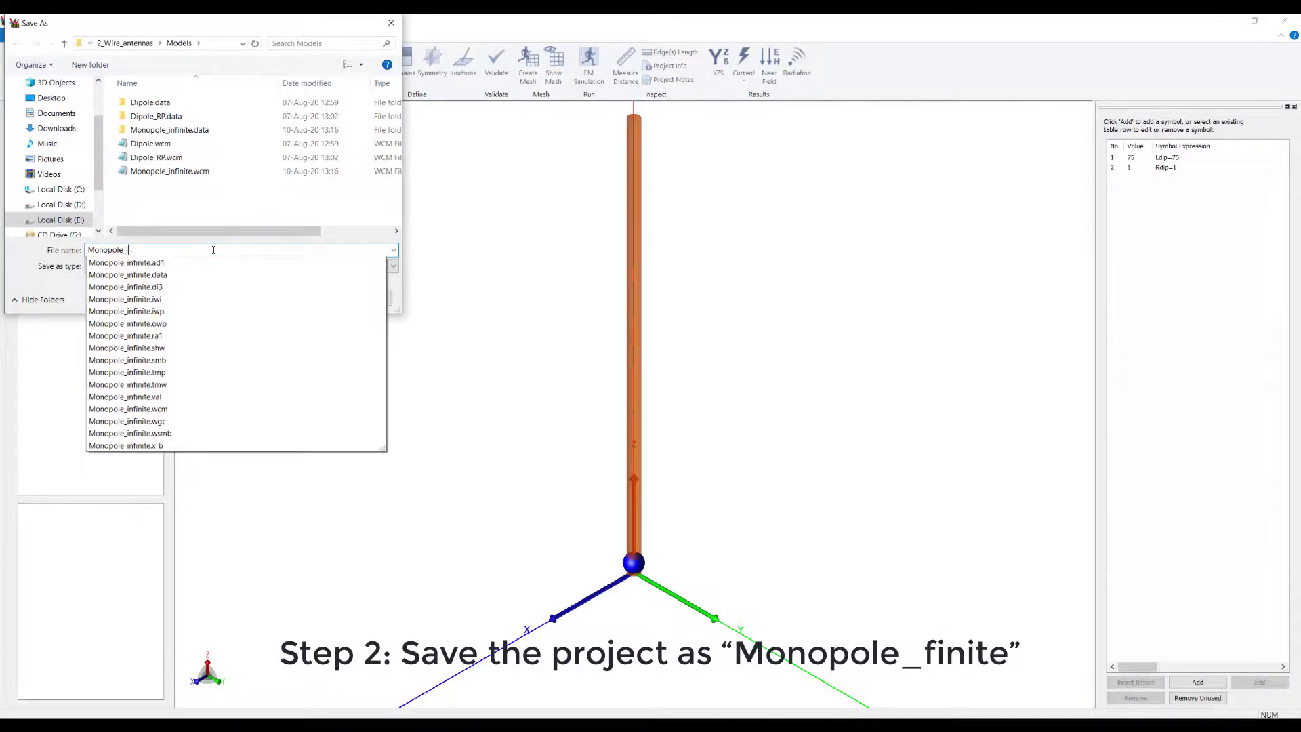
pyautogui.write('finite')
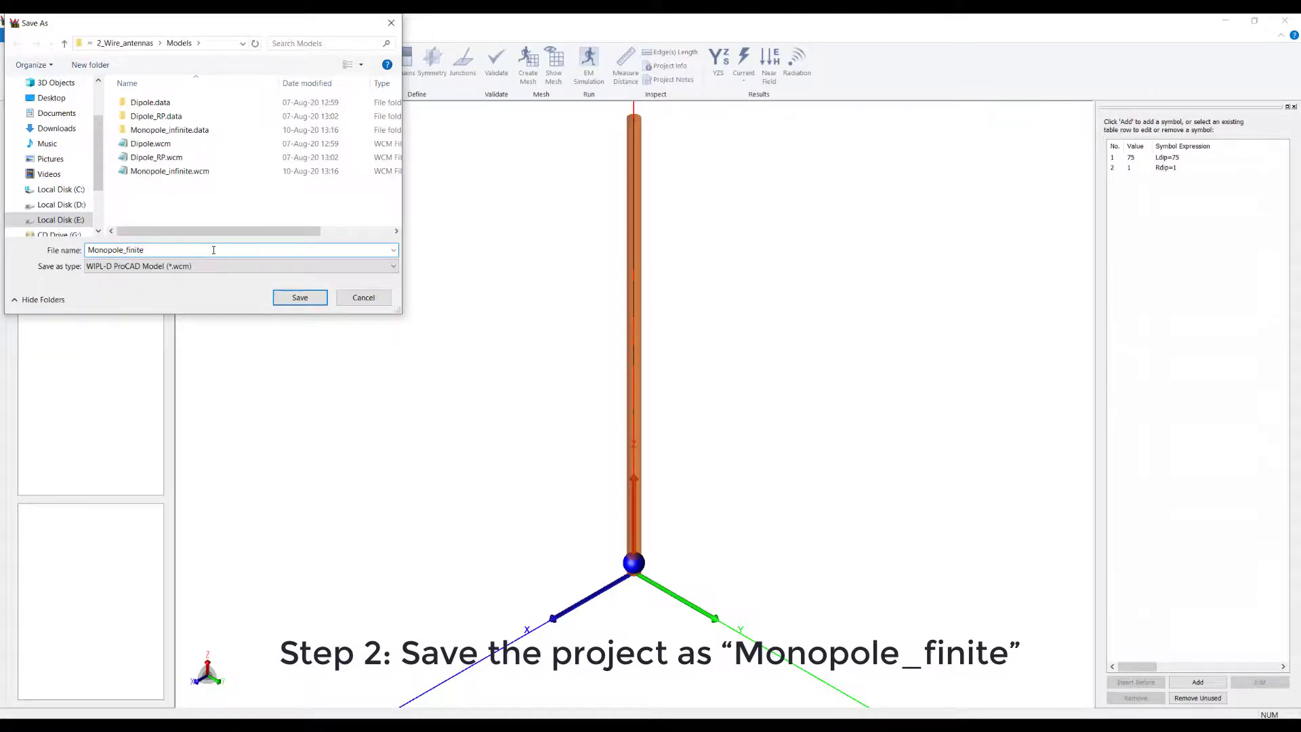
pyautogui.press('Return')
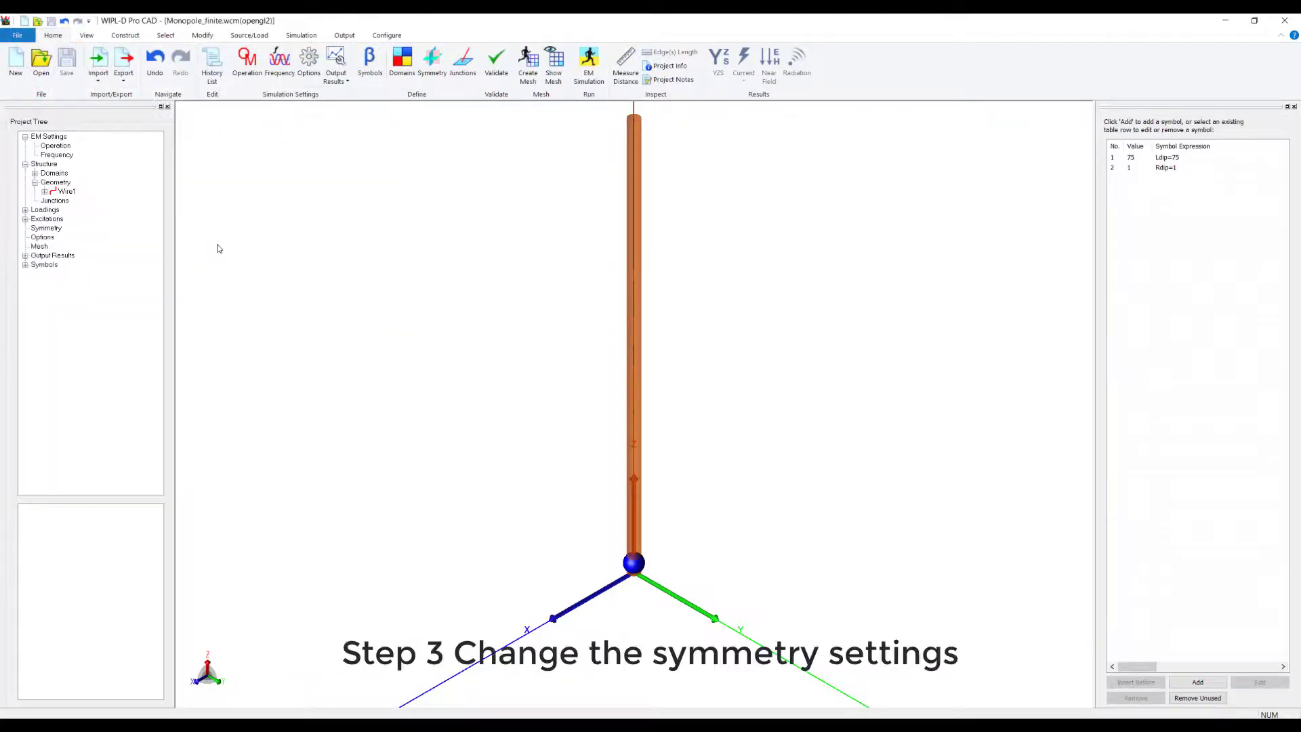
# Set the Z (xOy) plane to No symmetry and apply it
pyautogui.click(437, 68)
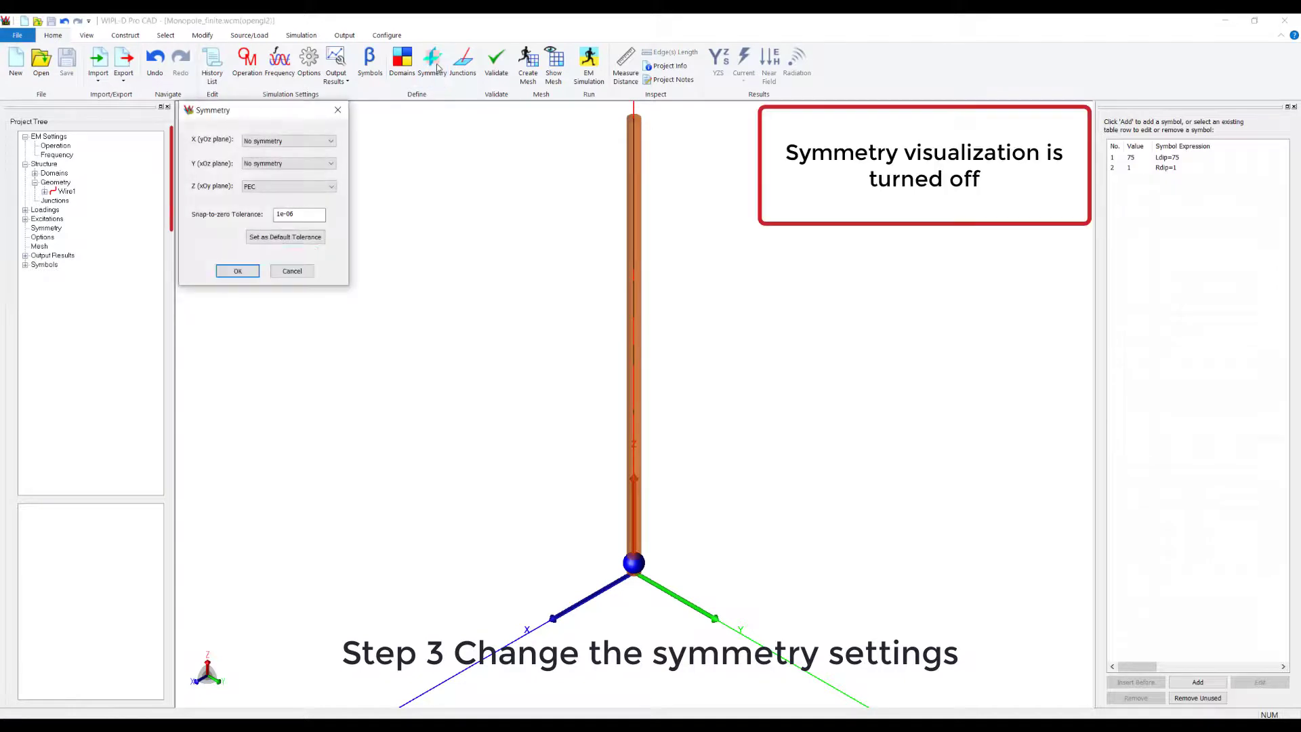
pyautogui.click(329, 187)
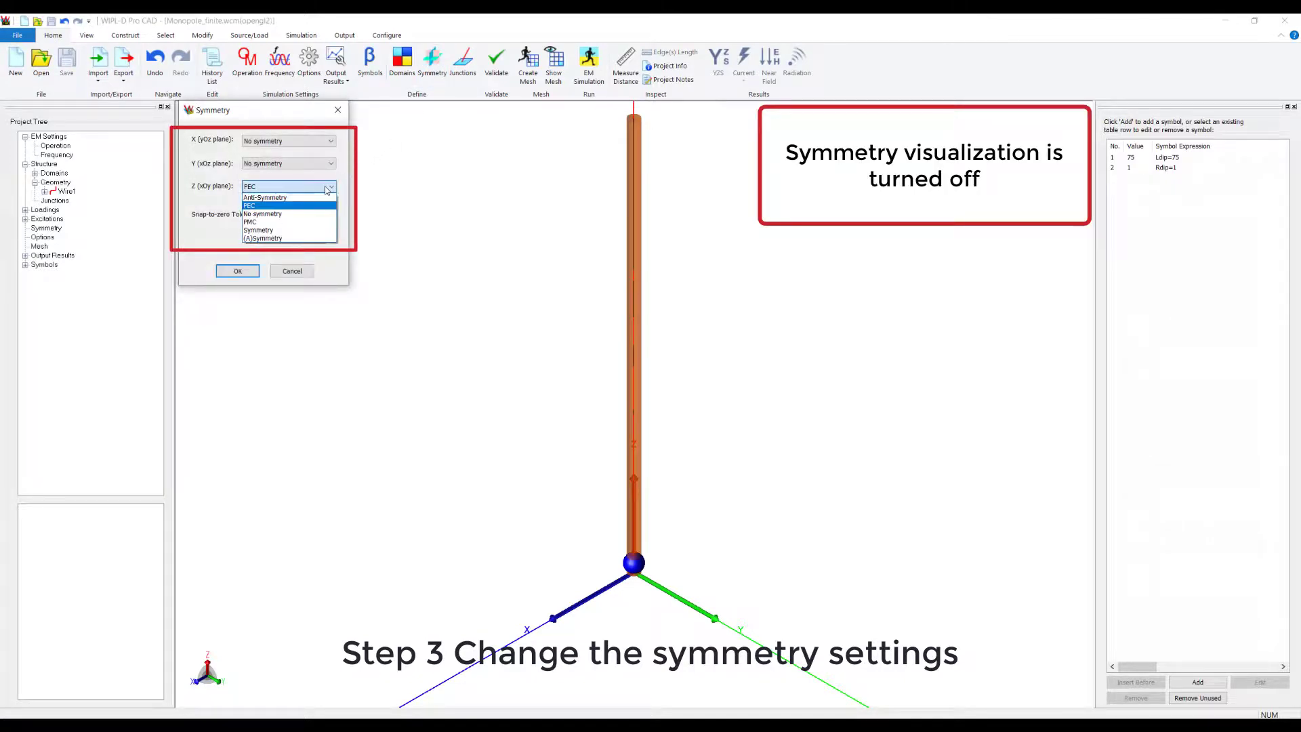
pyautogui.click(293, 214)
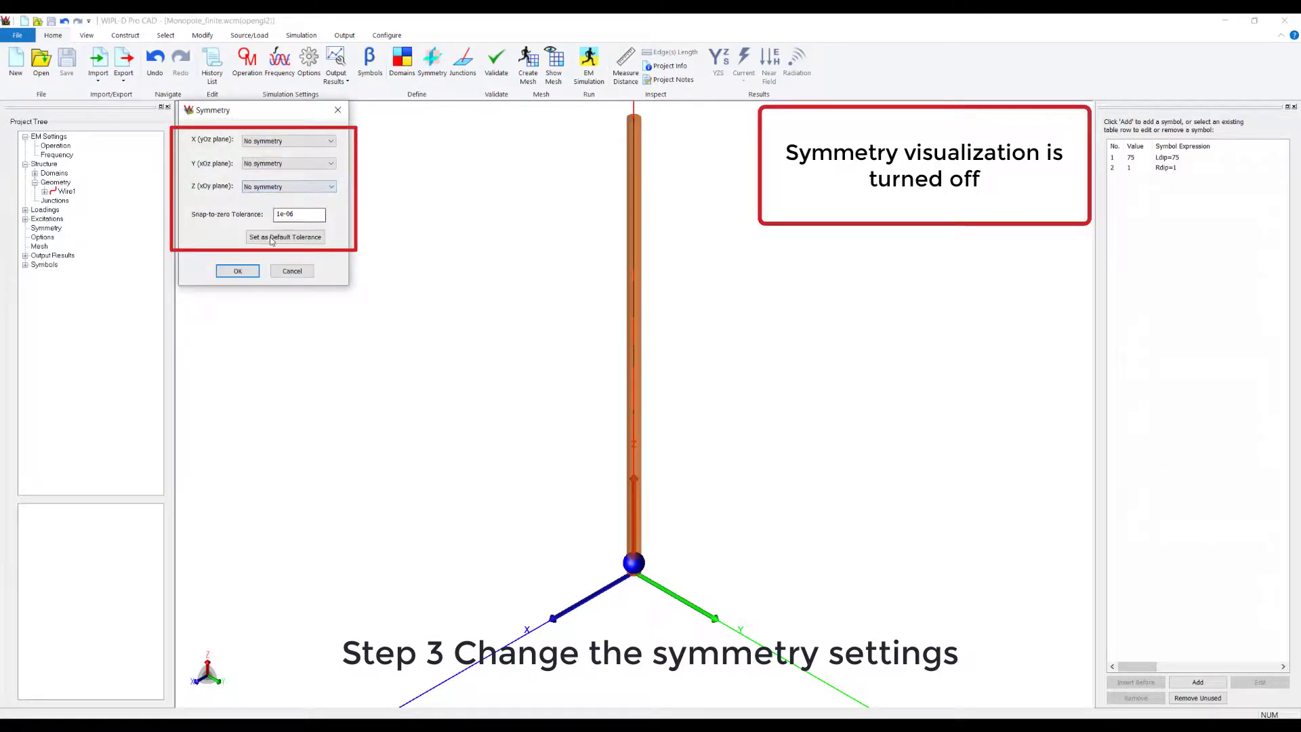
pyautogui.click(237, 271)
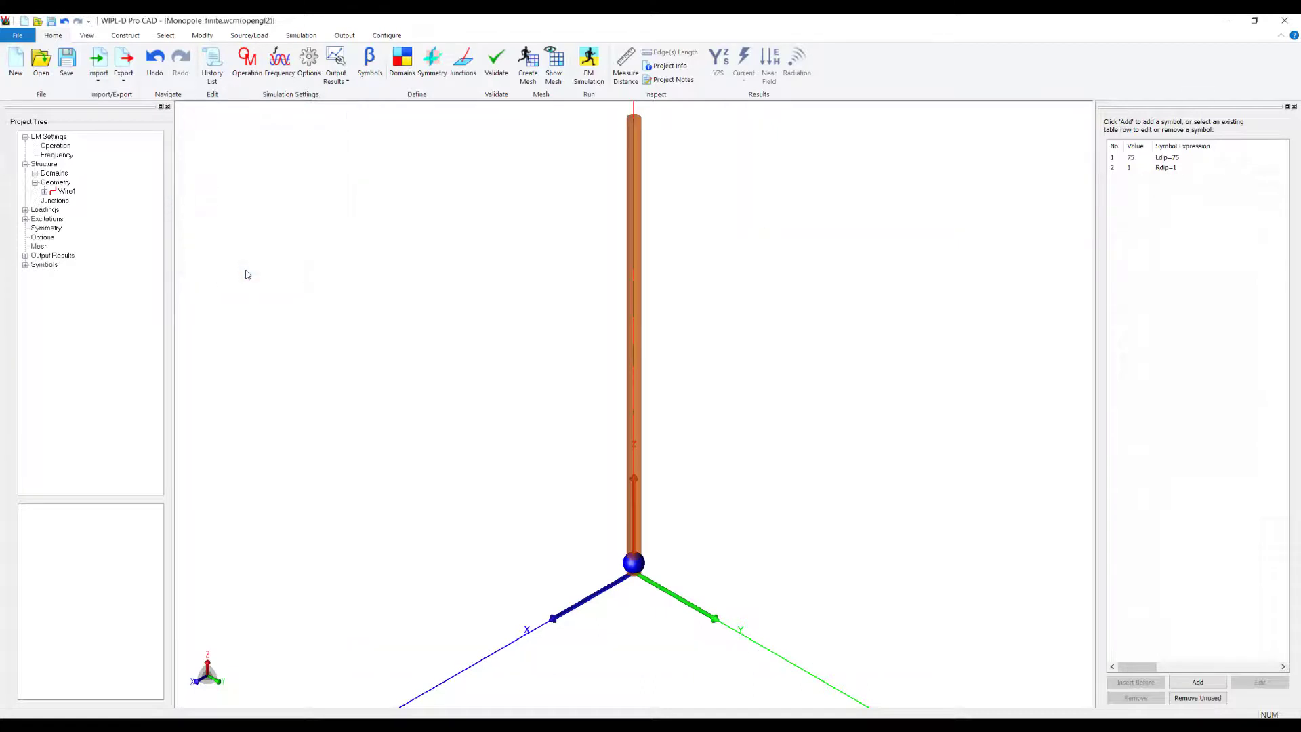
# Draw a rectangular ground plane from (-a, -a) to (a, a), defining the new symbol a as Ldip
pyautogui.click(126, 36)
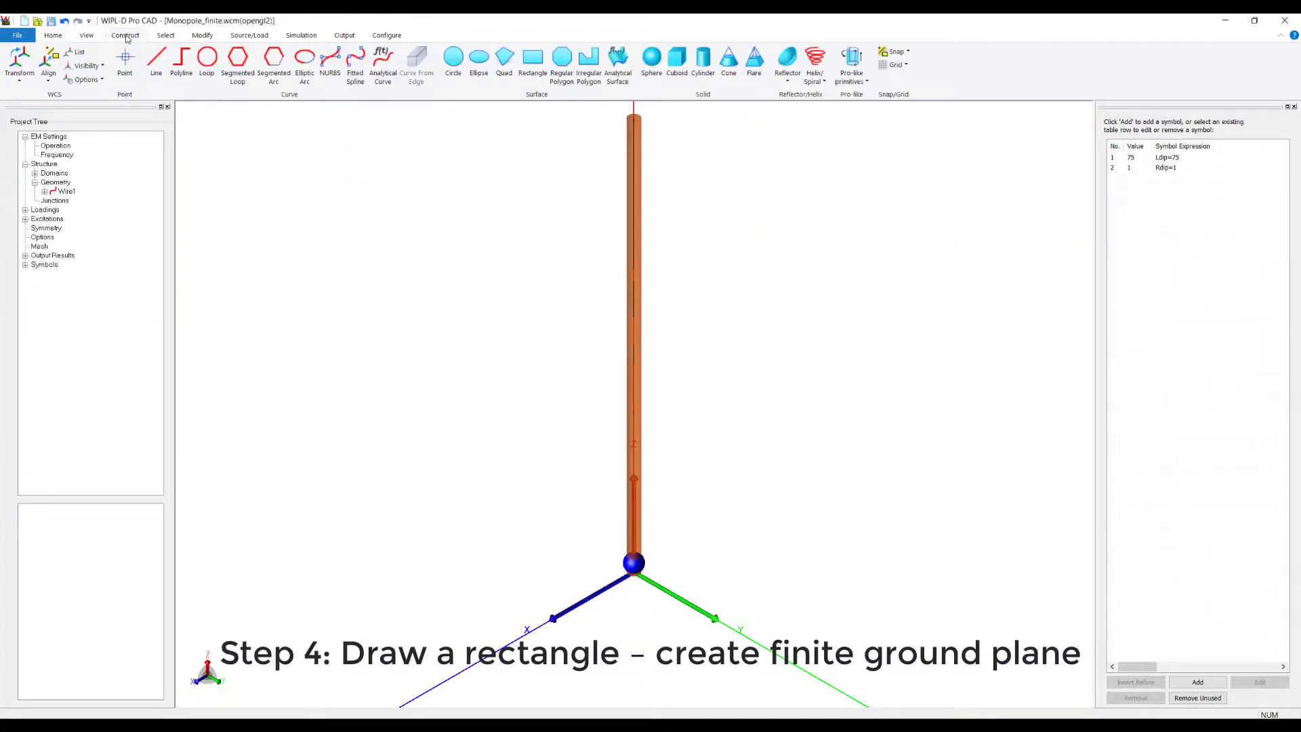
pyautogui.click(542, 76)
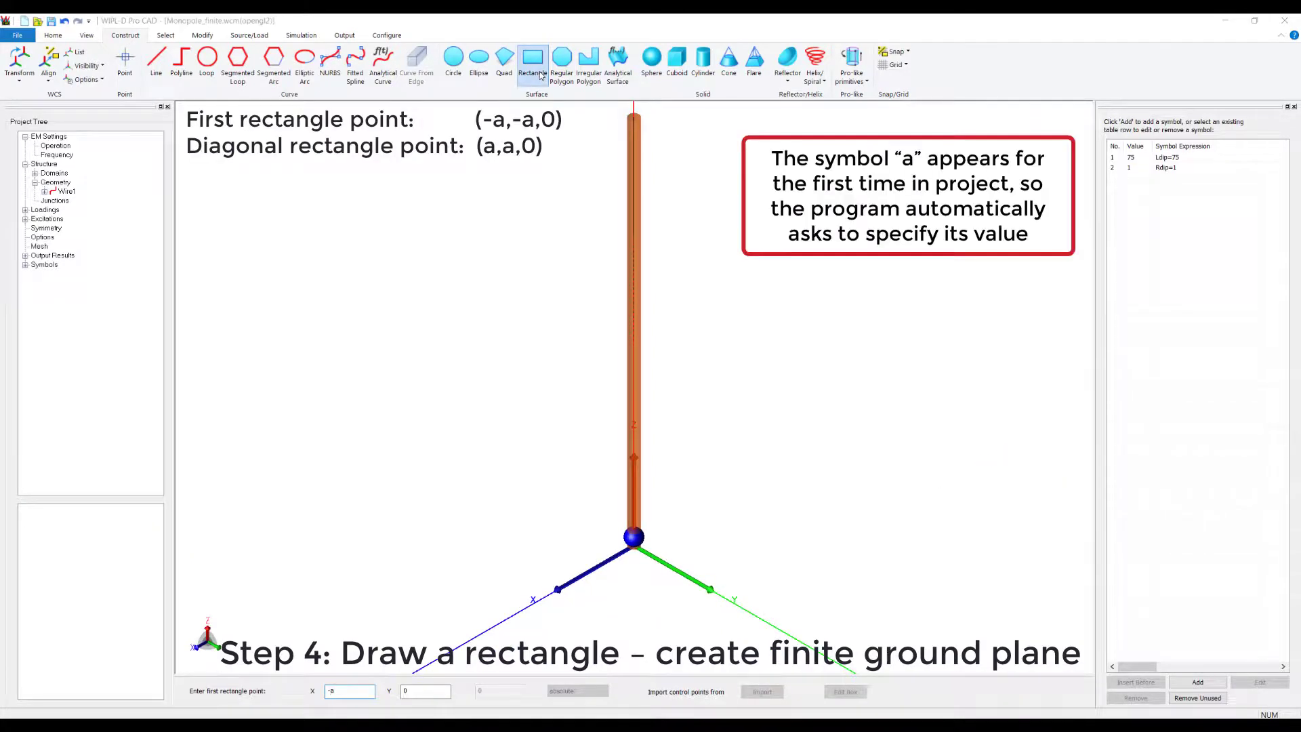
pyautogui.press('Tab')
pyautogui.write('Ldi')
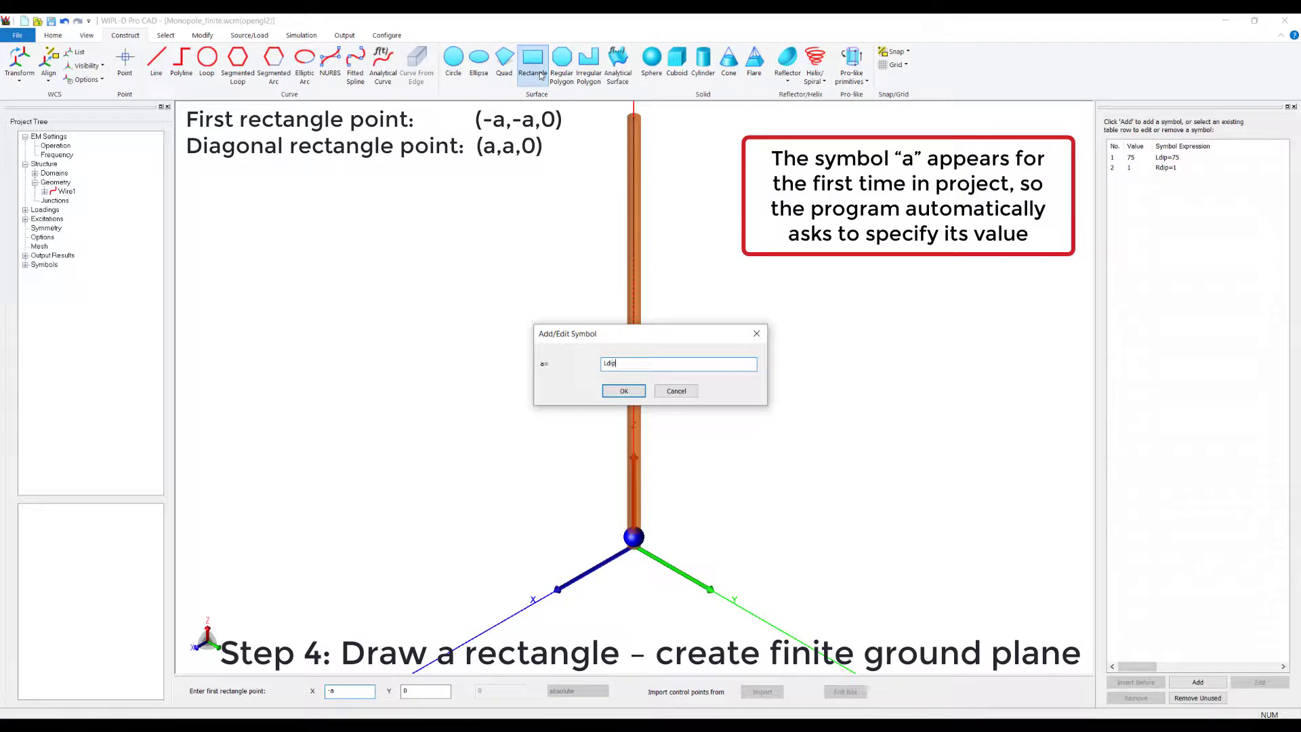
pyautogui.press('Return')
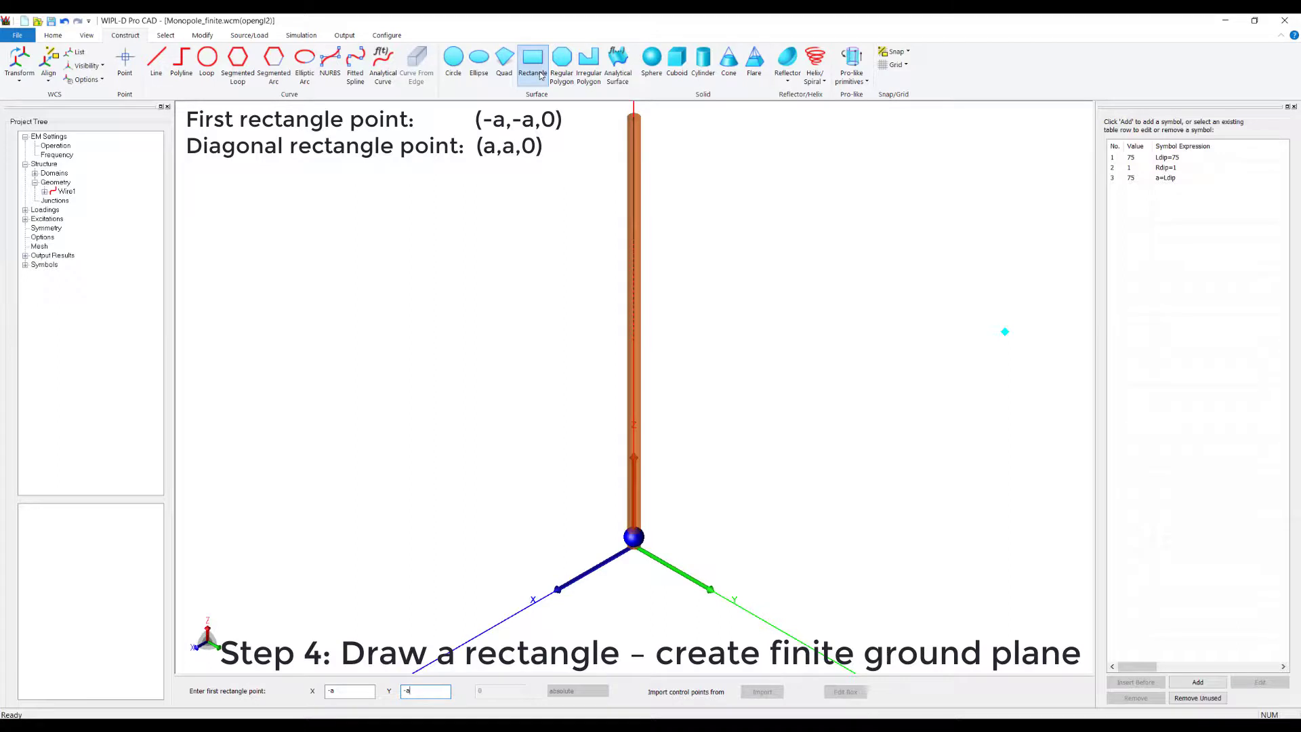
pyautogui.write('-a')
pyautogui.press('Return')
pyautogui.write('a')
pyautogui.press('Return')
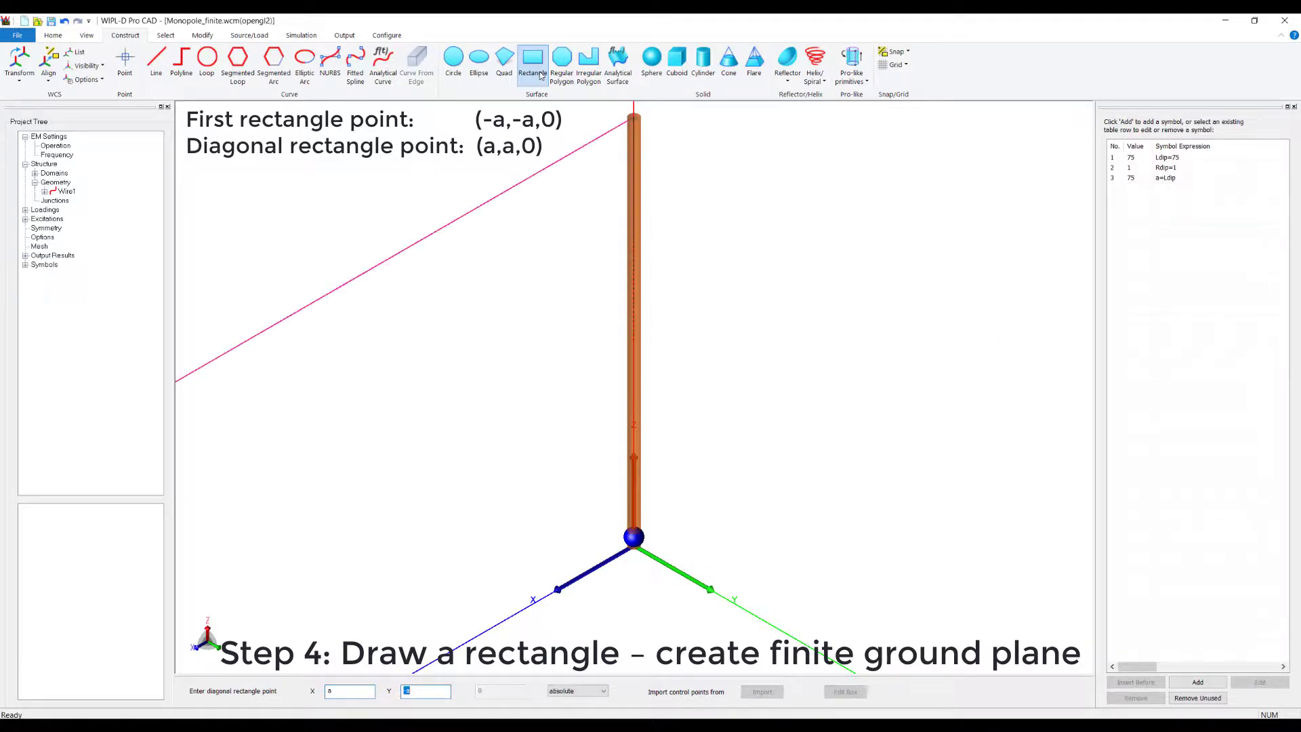
pyautogui.write('a')
pyautogui.press('Return')
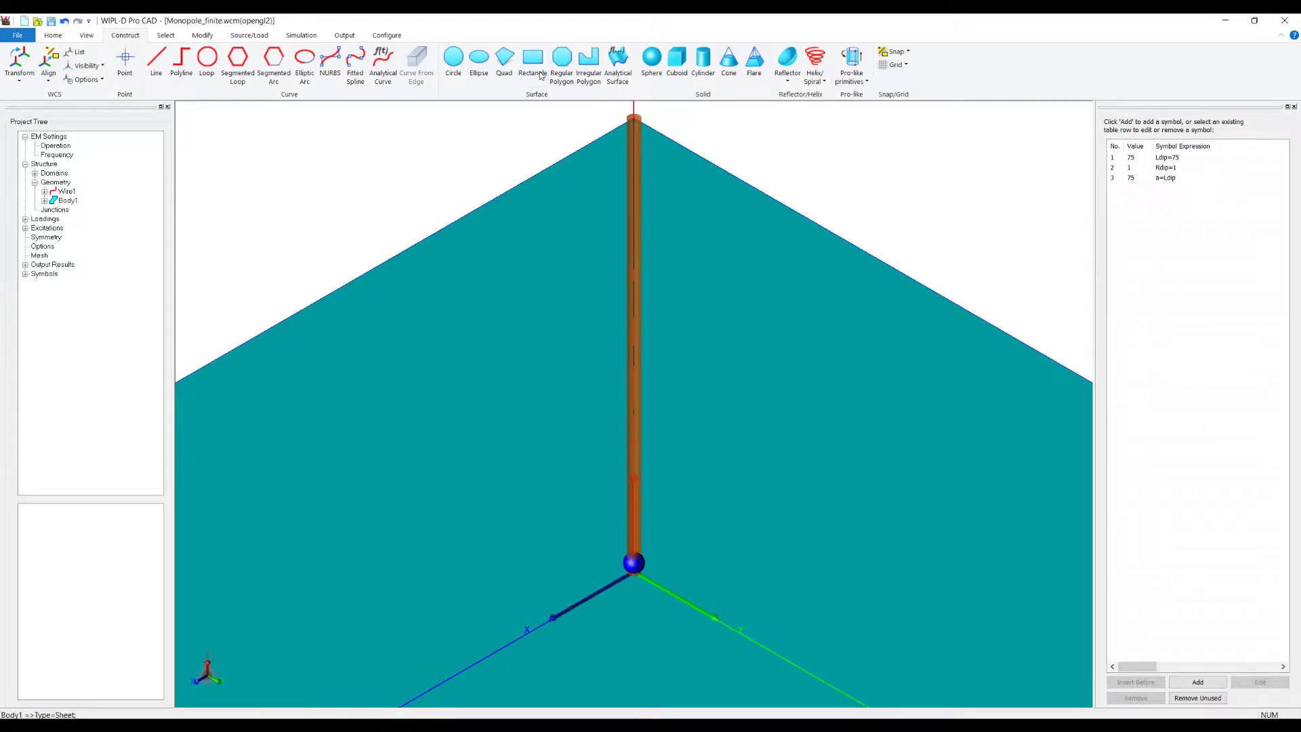
# Define a wire-to-plate junction of the Vertex List type at the wire's lower vertex at the origin
pyautogui.click(88, 36)
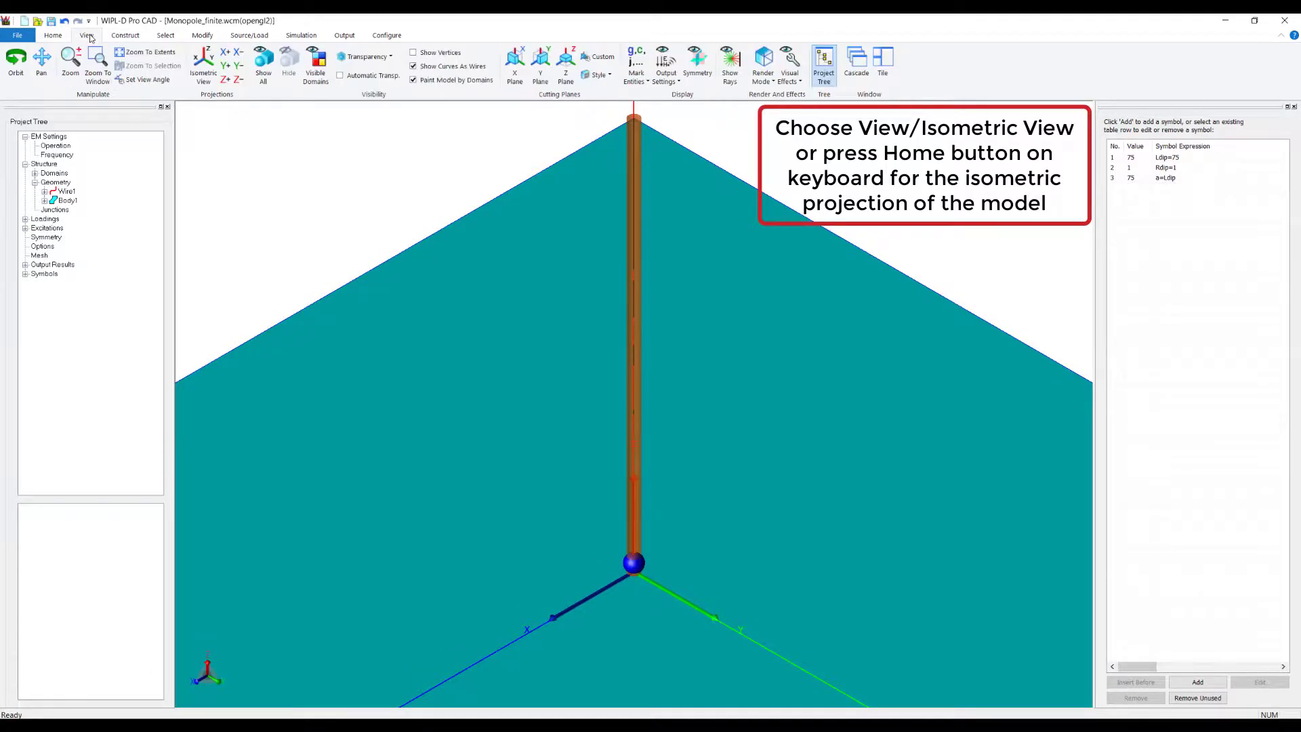
pyautogui.click(205, 79)
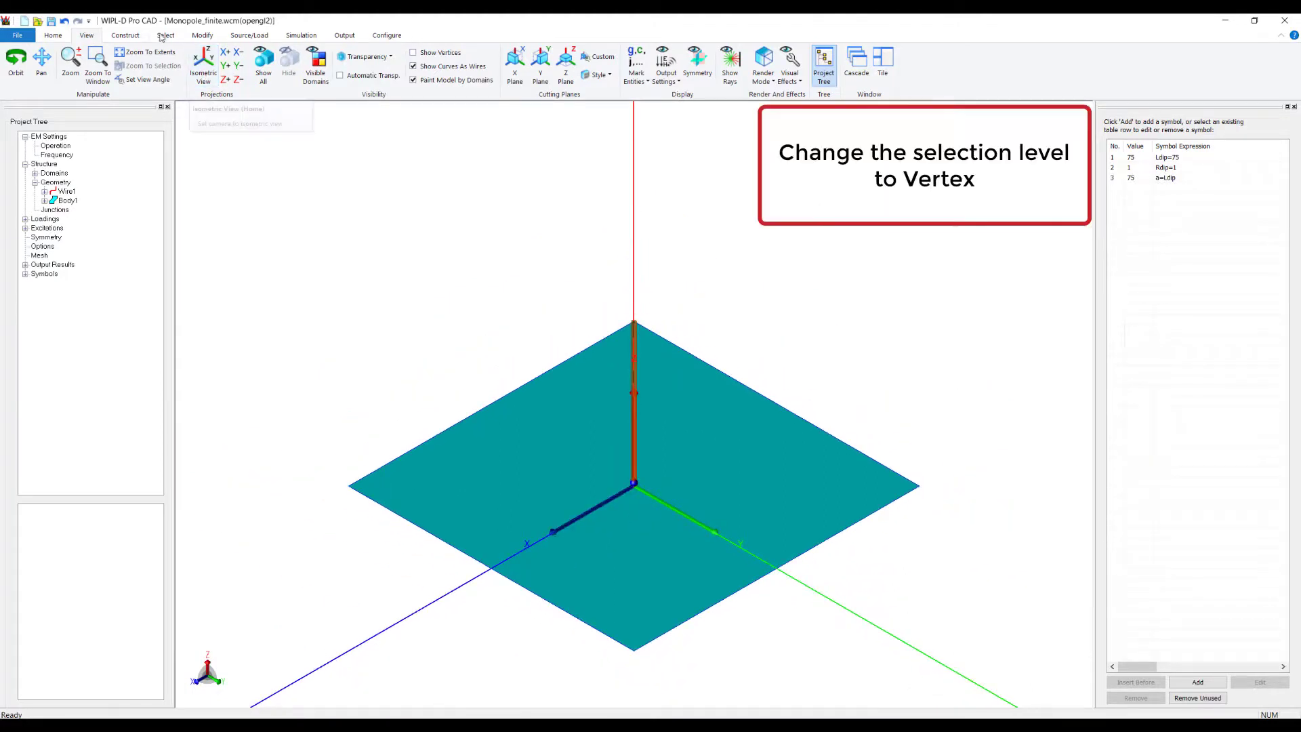
pyautogui.click(165, 36)
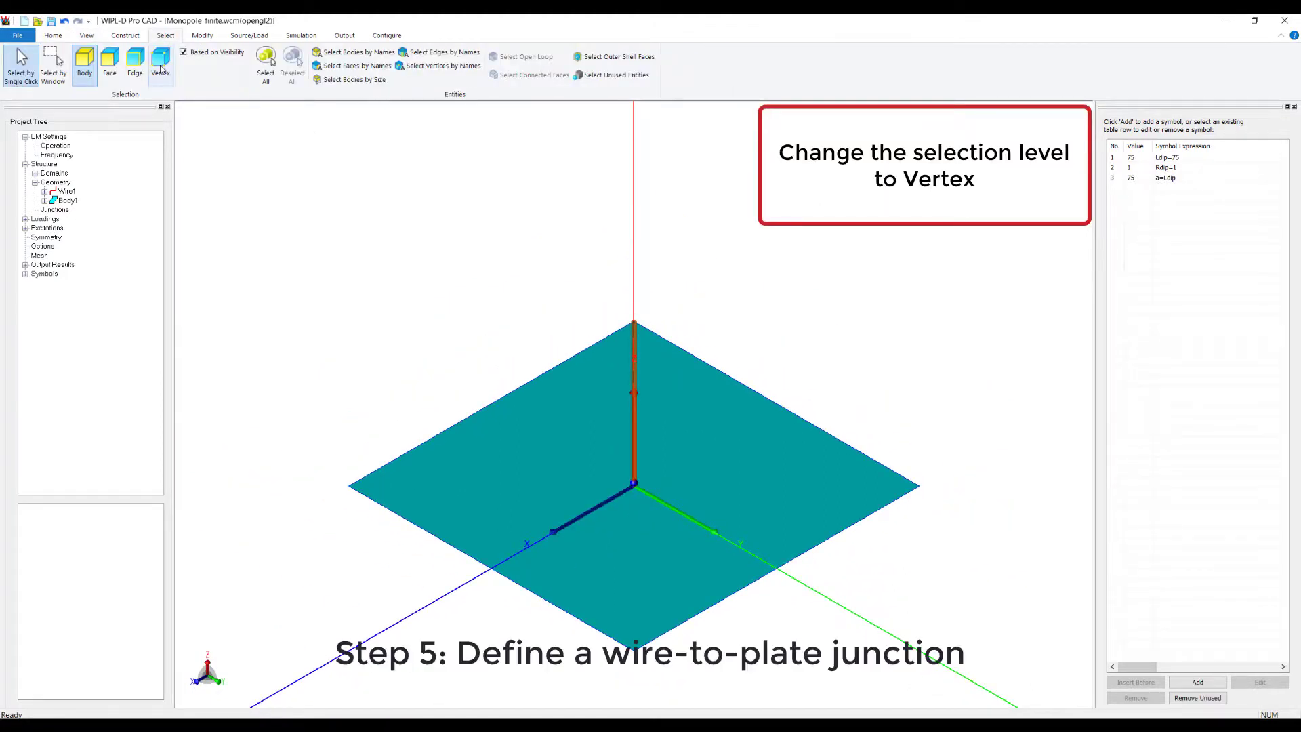
pyautogui.click(160, 64)
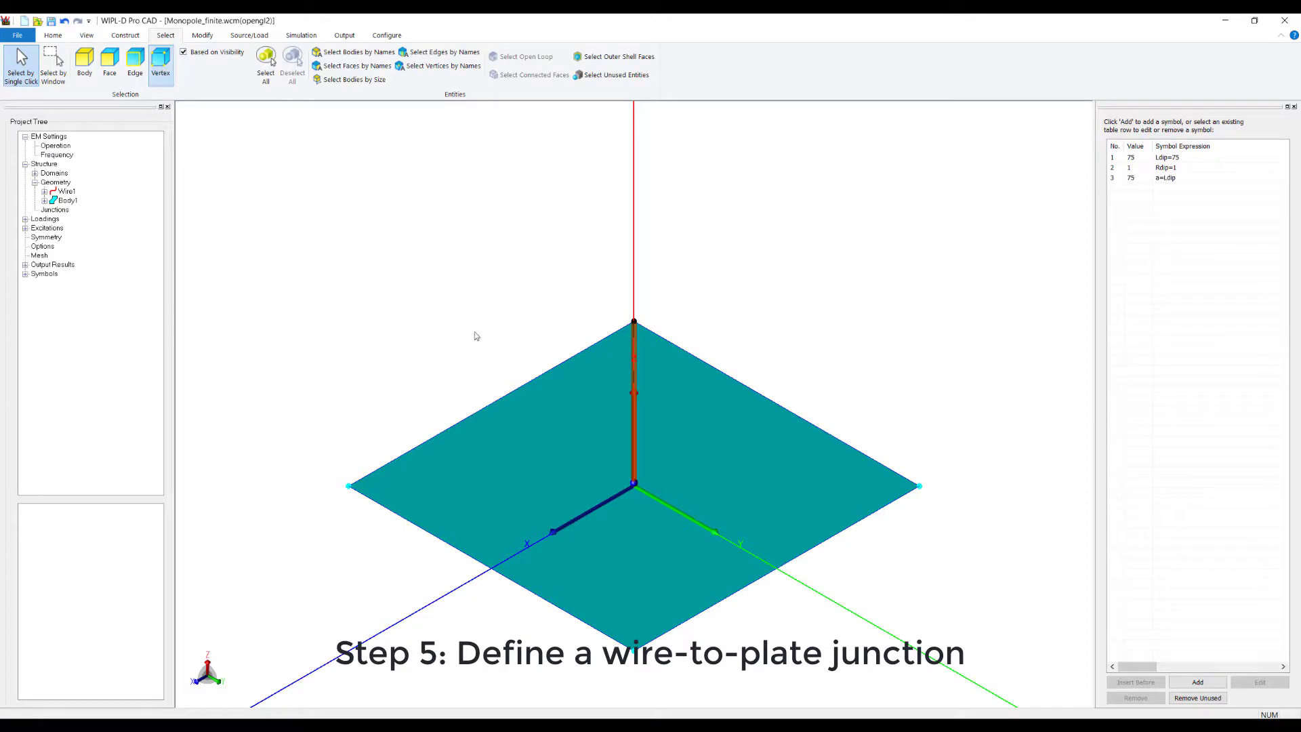
pyautogui.click(635, 485)
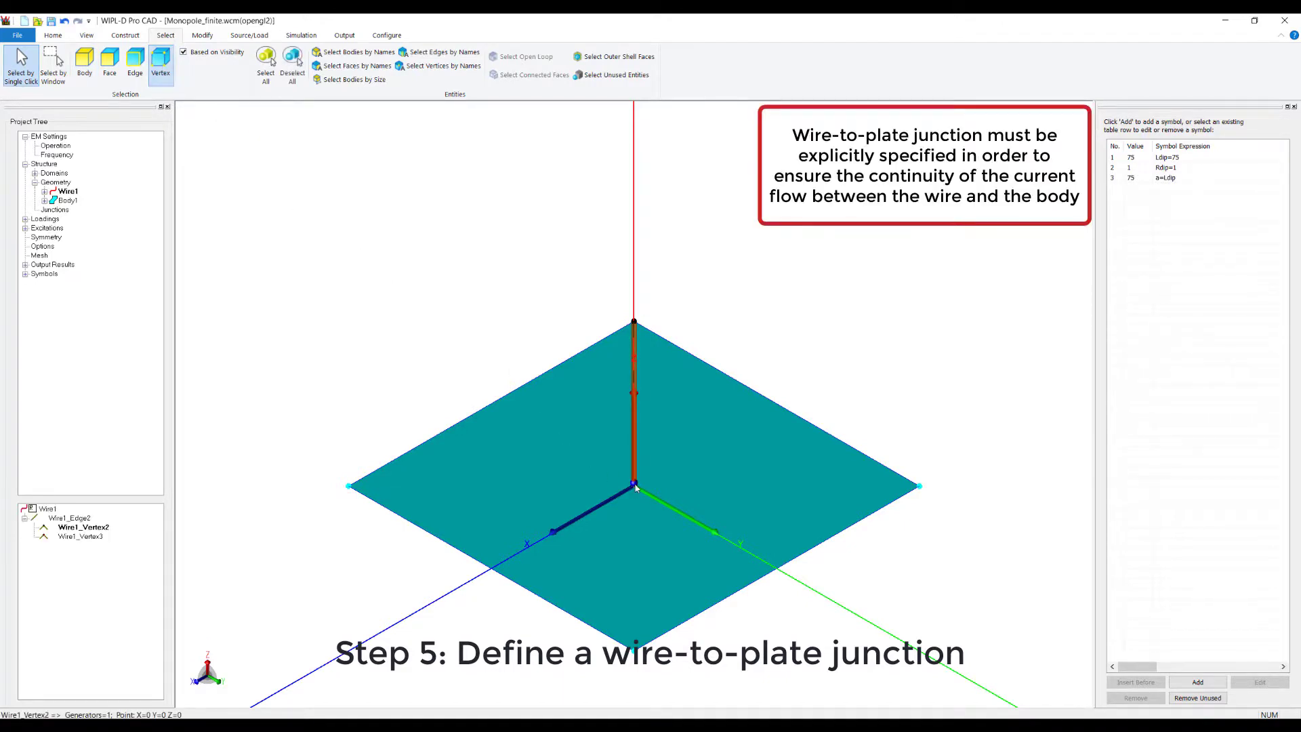
pyautogui.rightClick(685, 450)
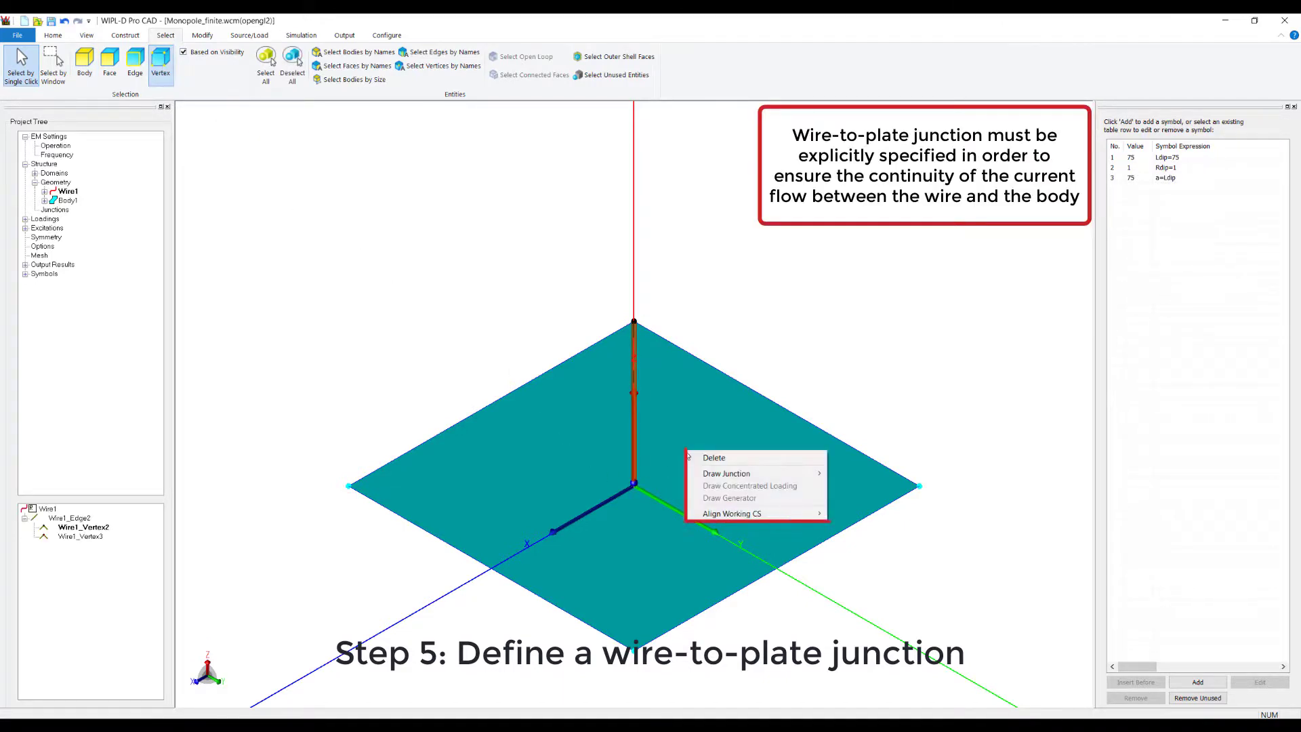
pyautogui.moveTo(708, 473)
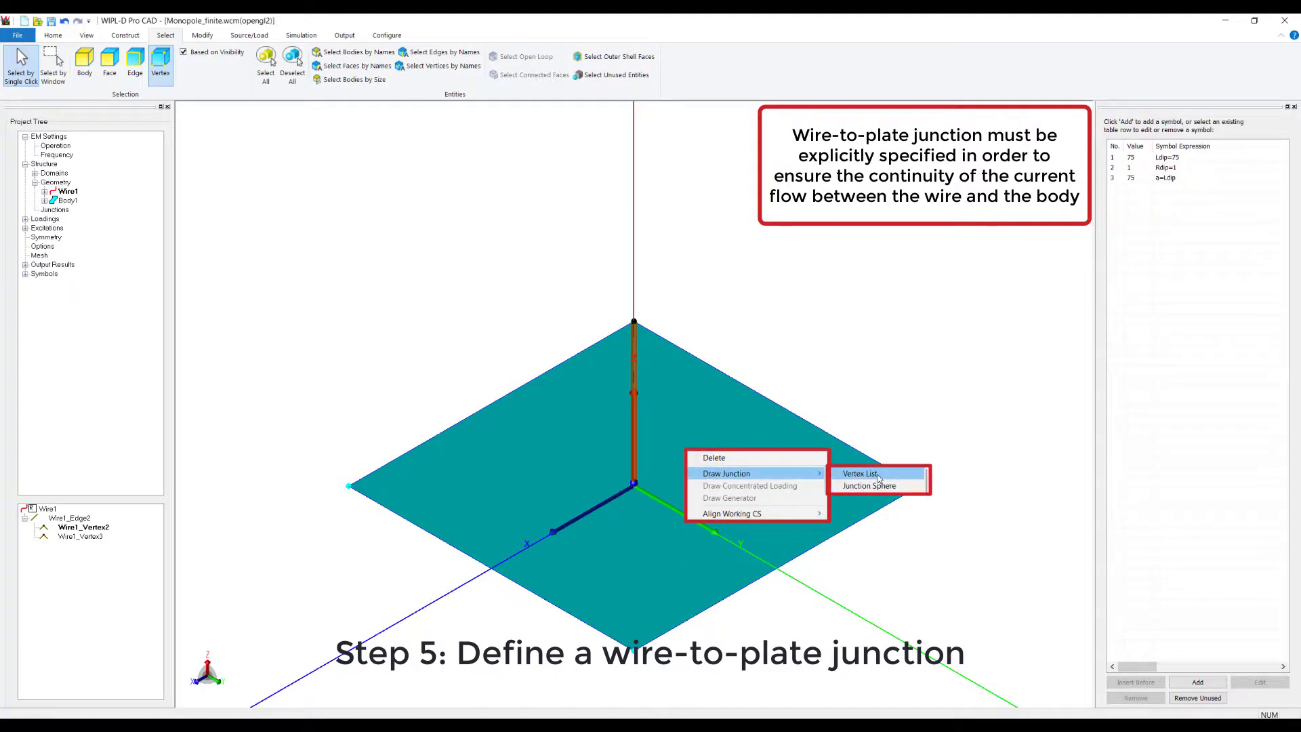
pyautogui.click(879, 475)
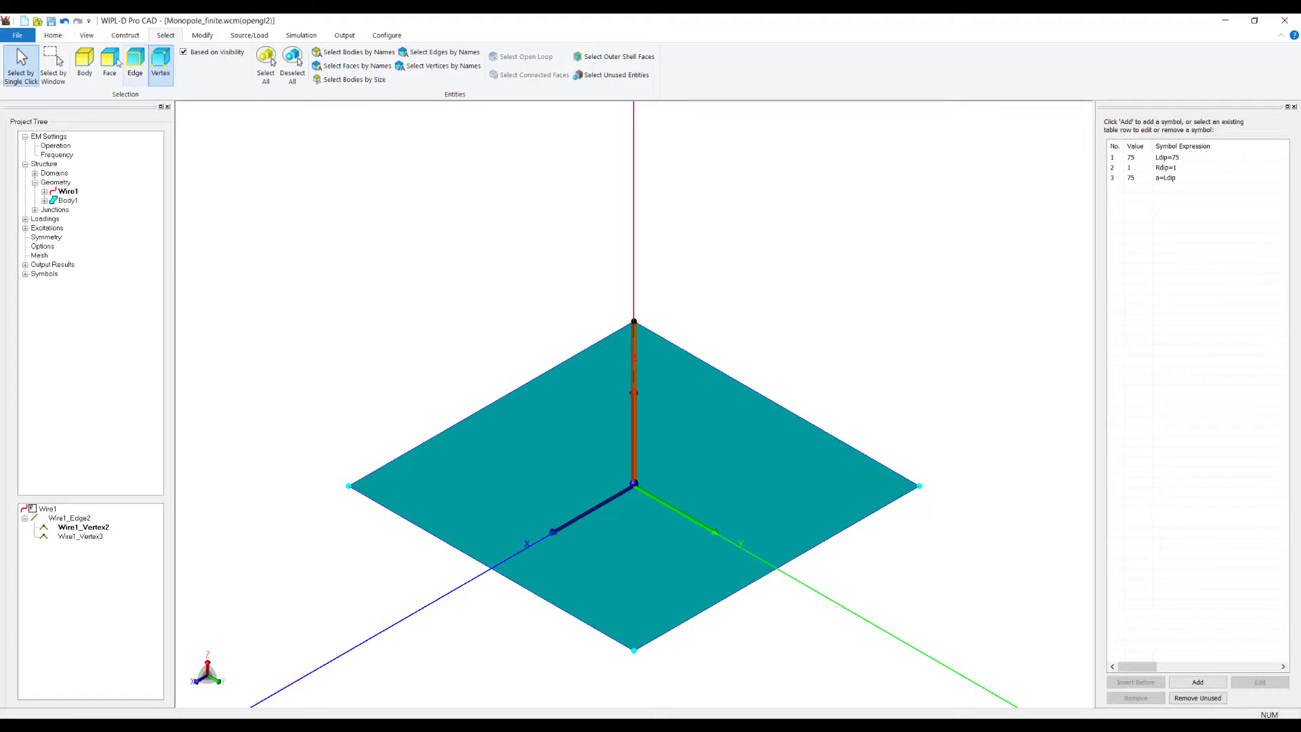
# Save the finite-ground monopole model and run its EM simulation
pyautogui.click(53, 36)
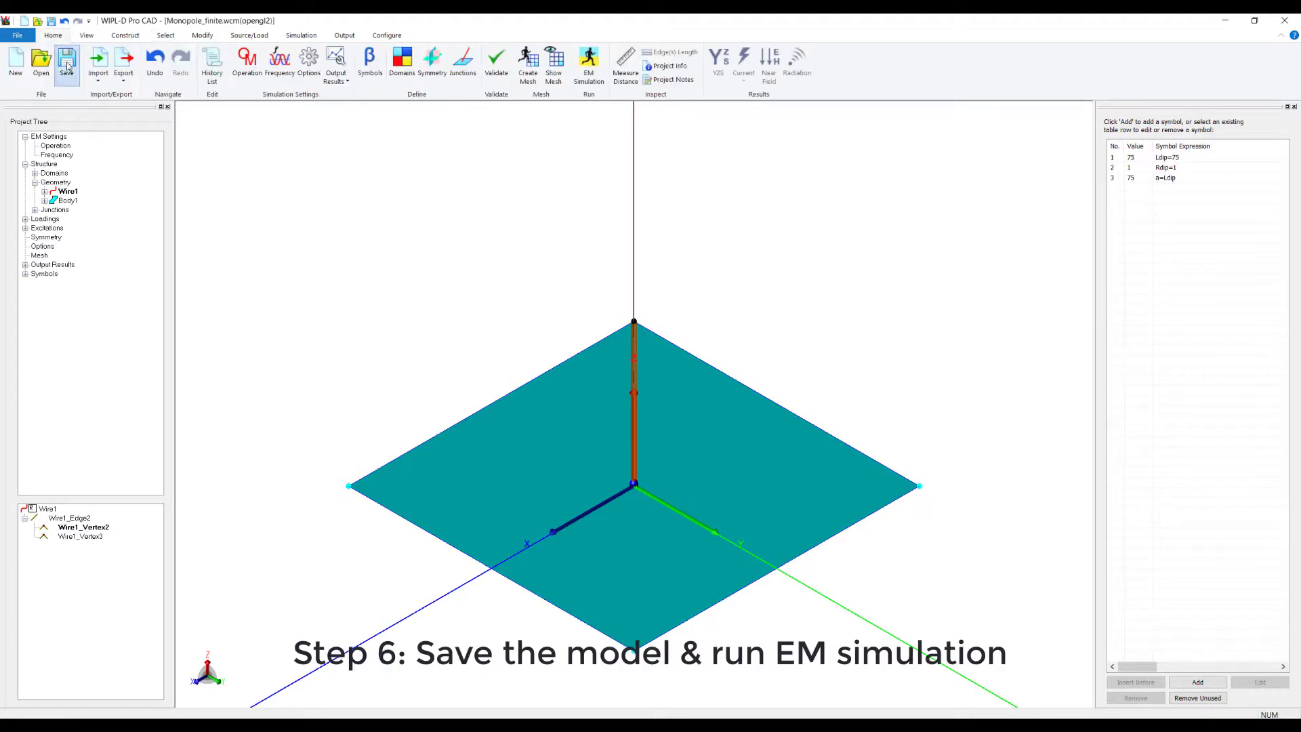
pyautogui.click(67, 64)
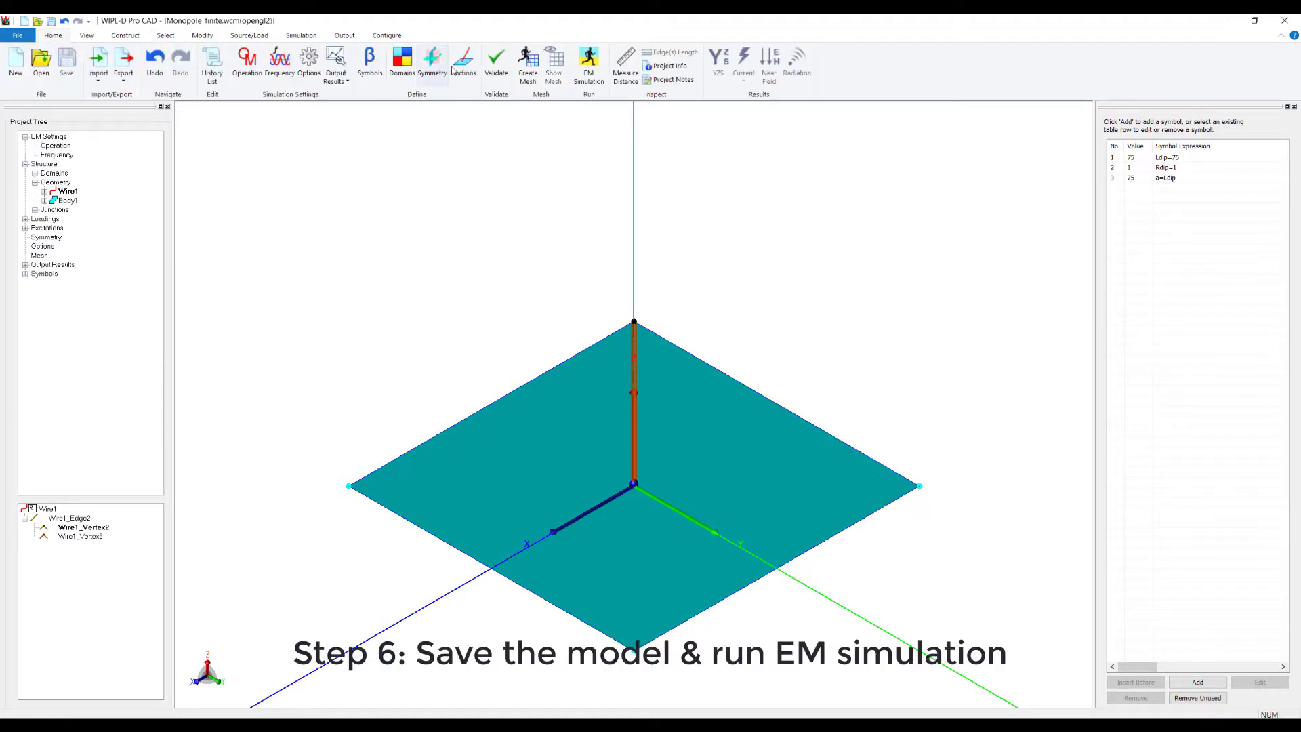
pyautogui.click(590, 66)
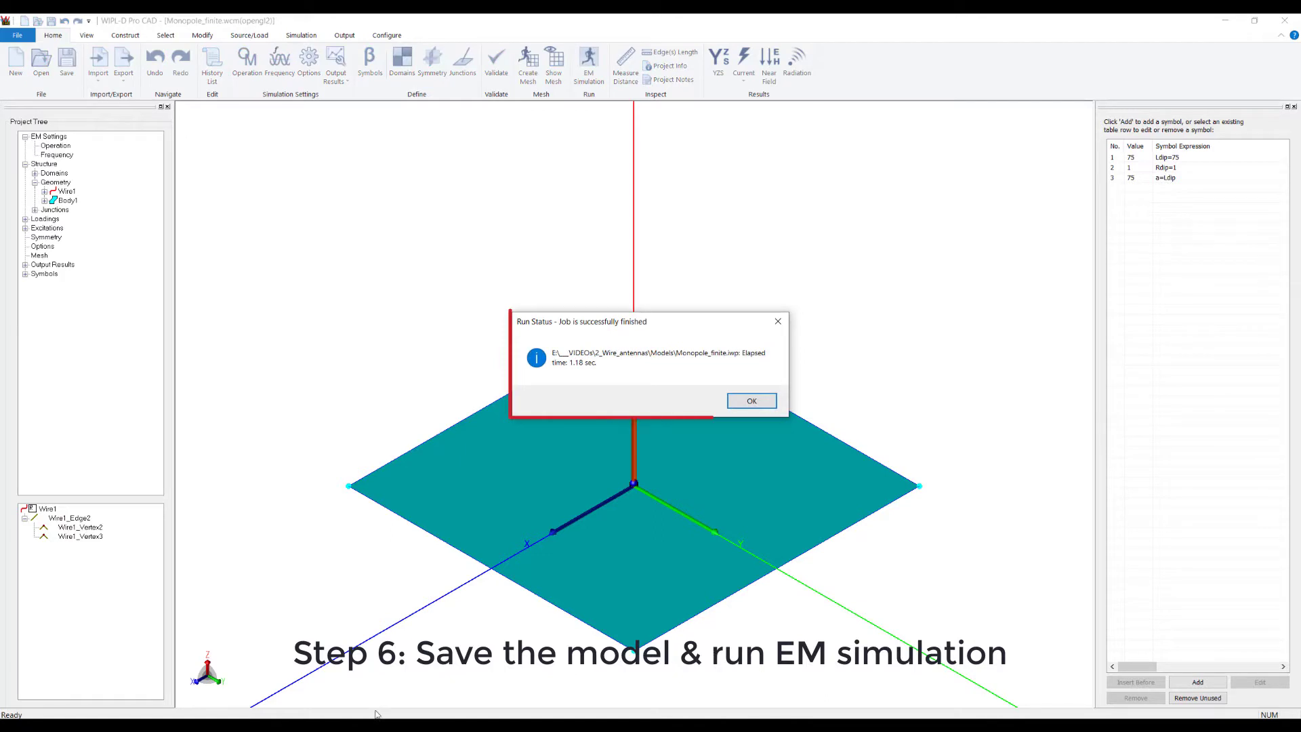
pyautogui.click(761, 402)
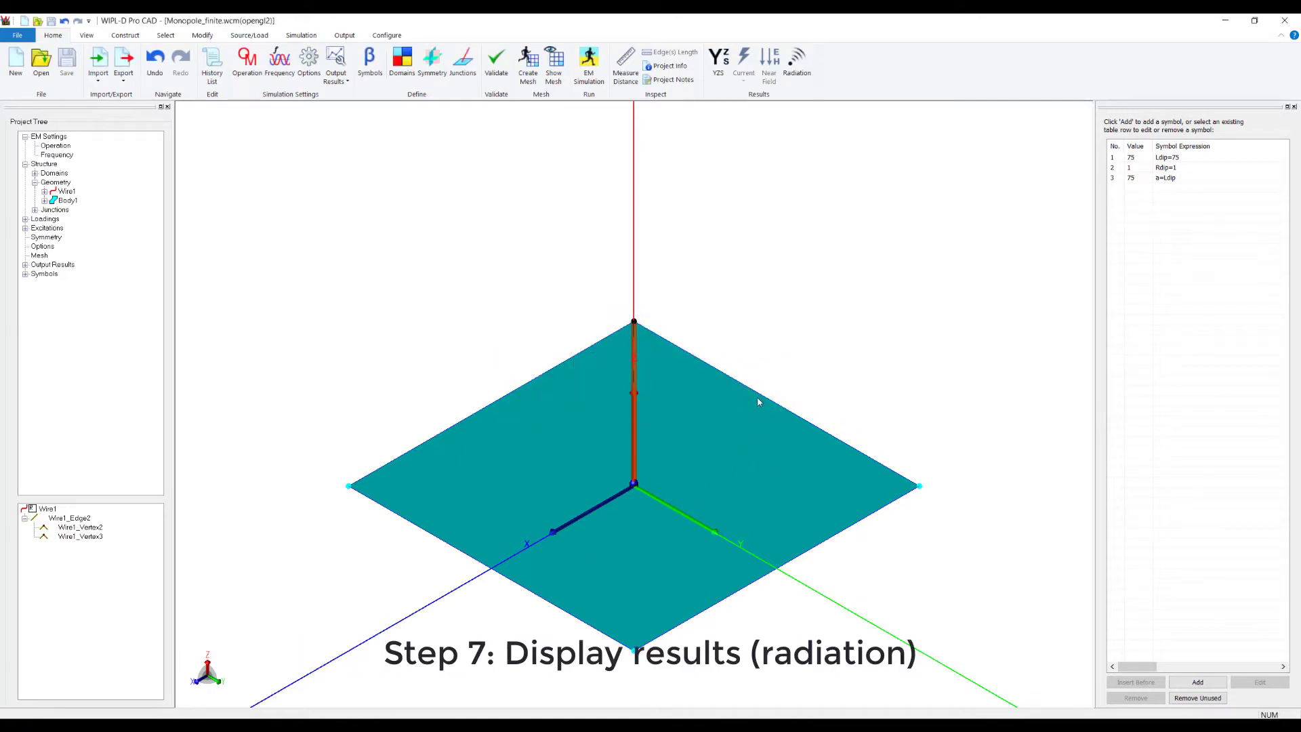
# Display the Monopole_finite 3D radiation pattern with gain in dB and move its window away from the project tree
pyautogui.click(797, 68)
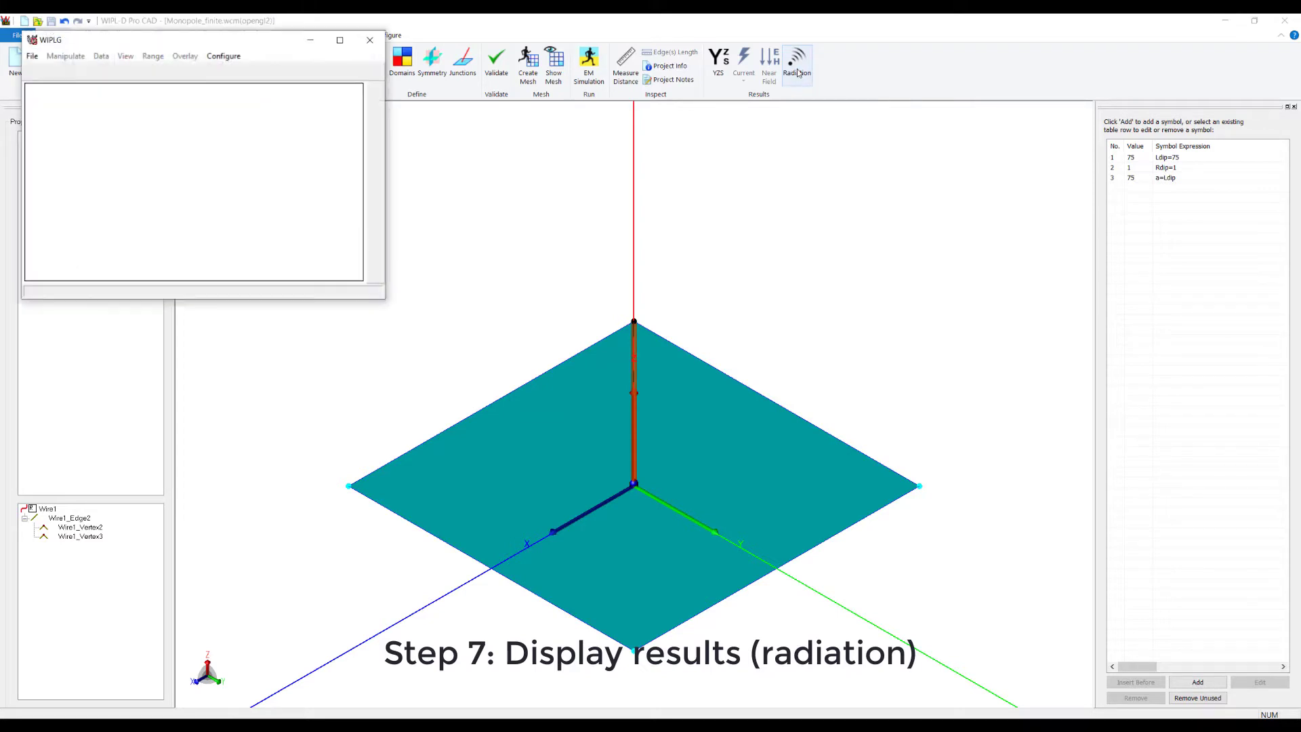
pyautogui.click(403, 187)
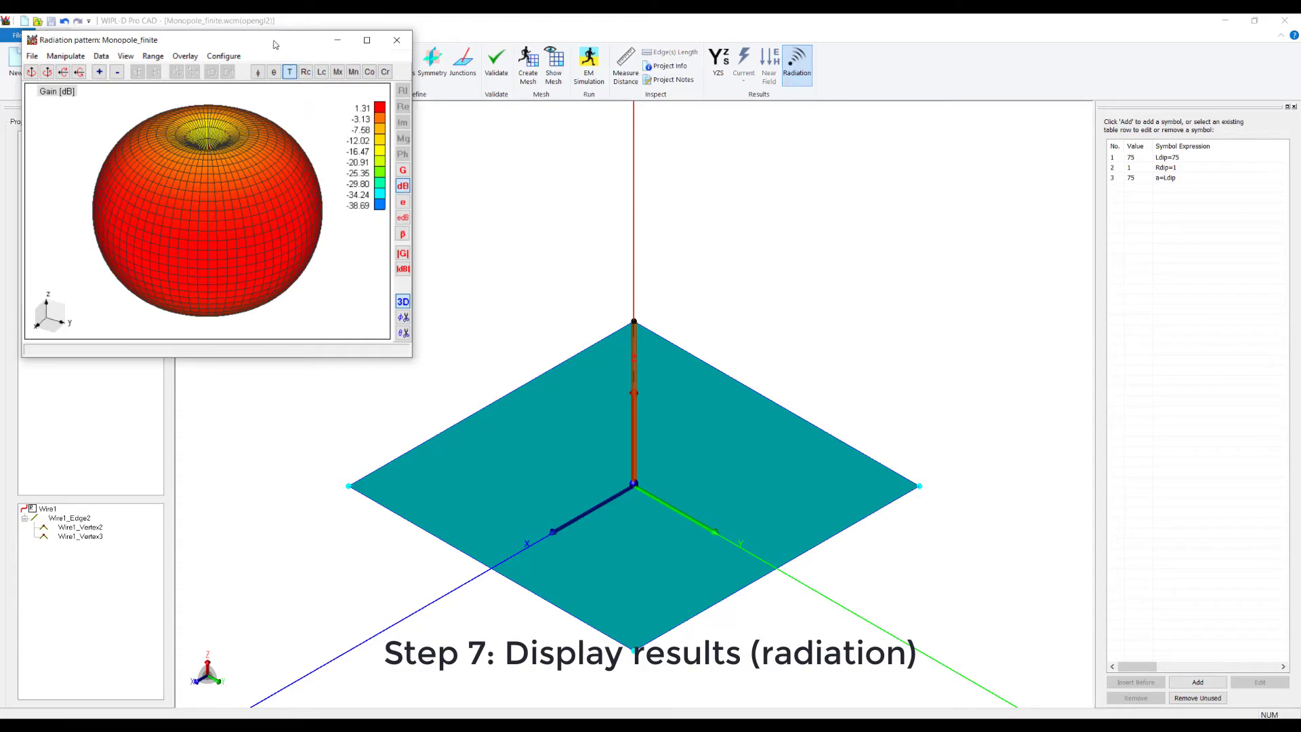
pyautogui.moveTo(275, 43); pyautogui.dragTo(1088, 103)
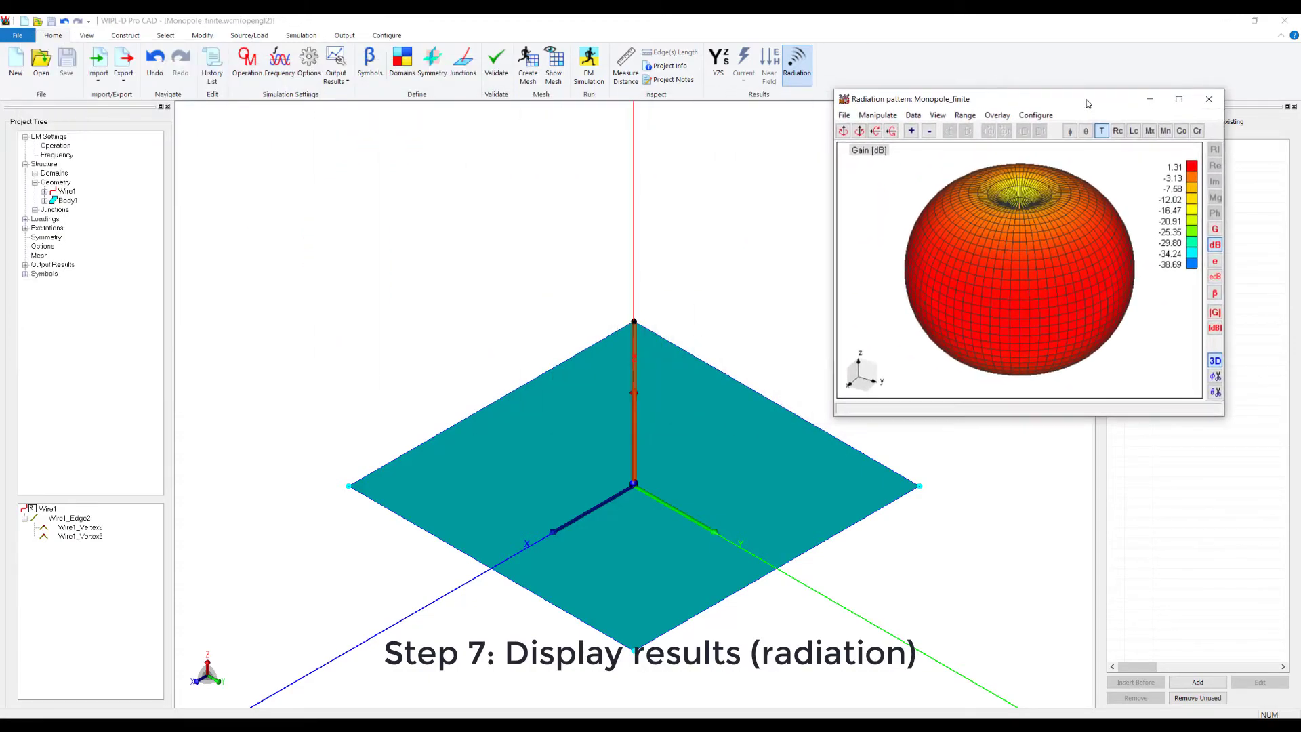